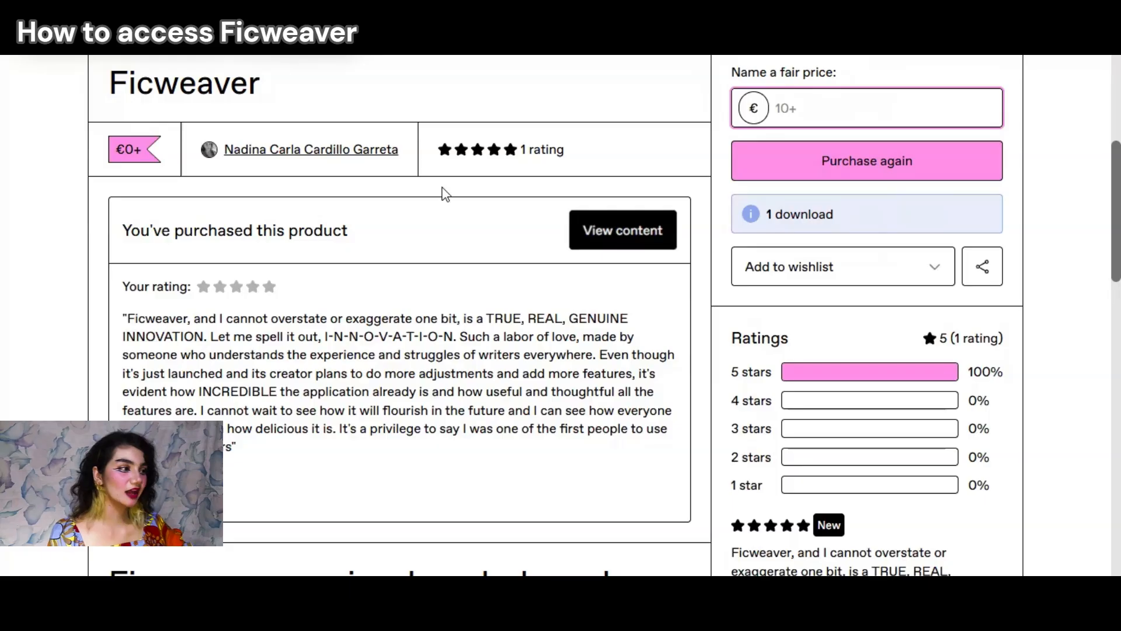
Step: Enter 0 as the fair price for Ficweaver and clear the amount again
click(355, 68)
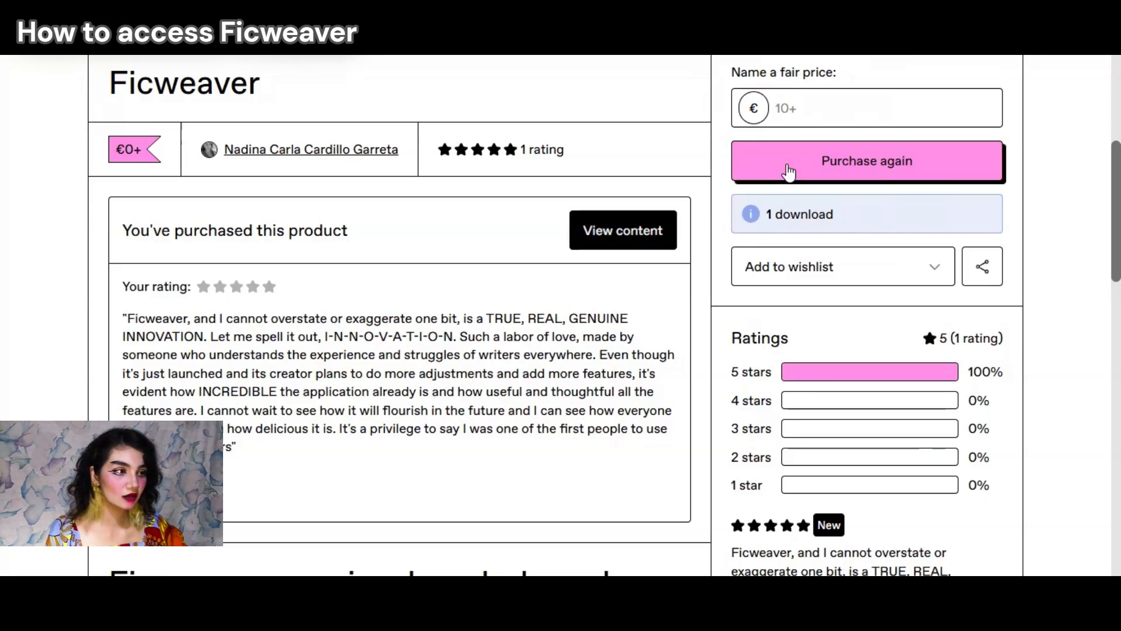
click(826, 99)
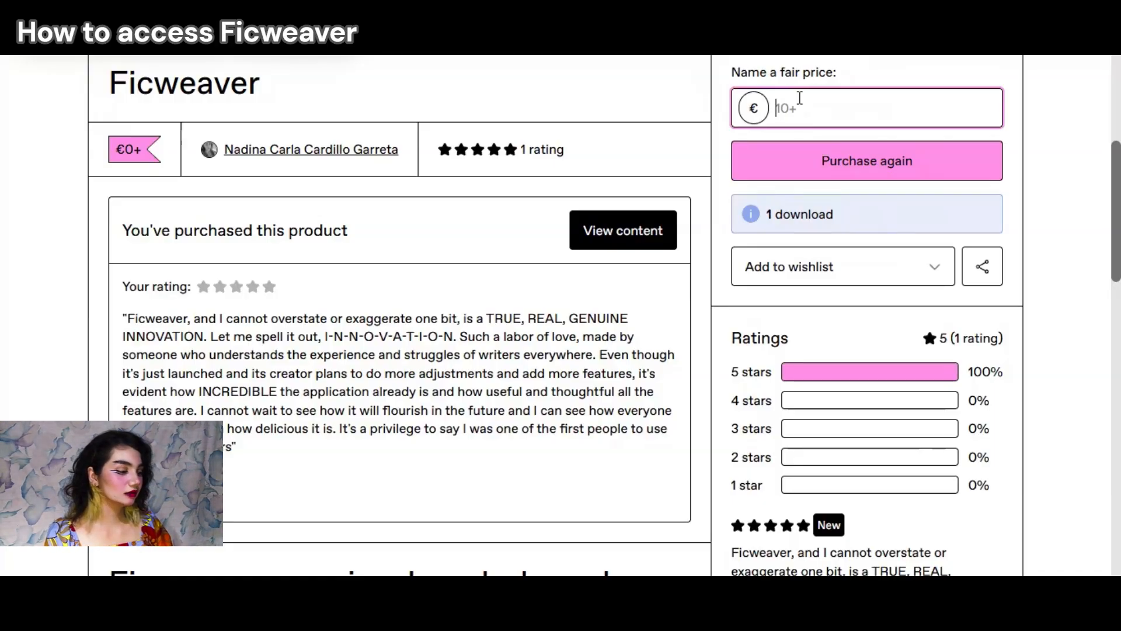
text(0)
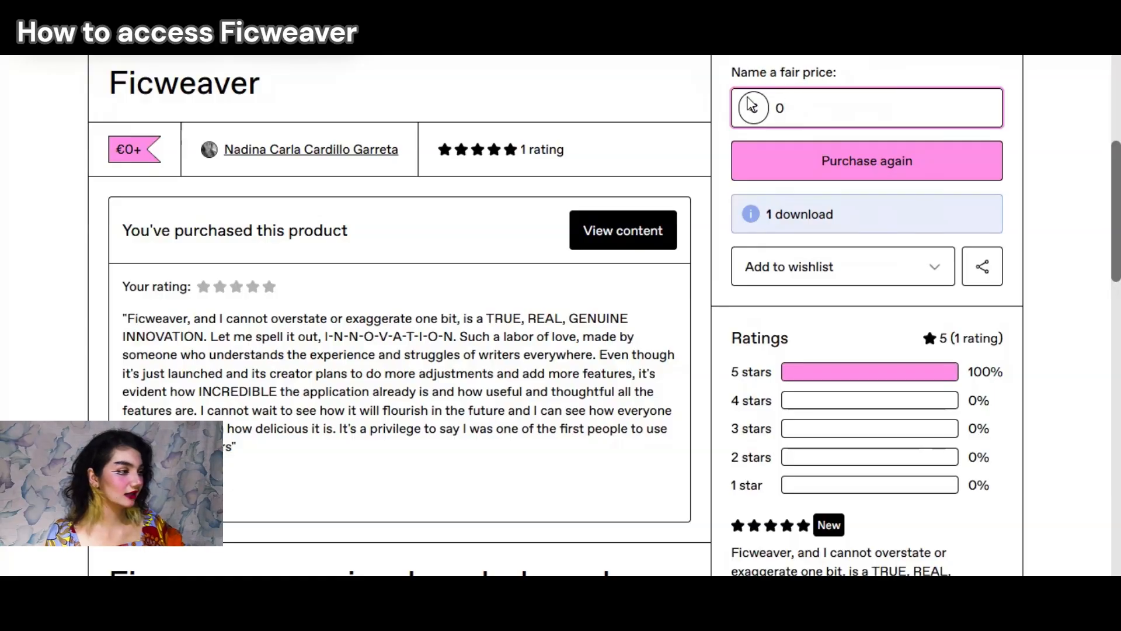
key(BackSpace)
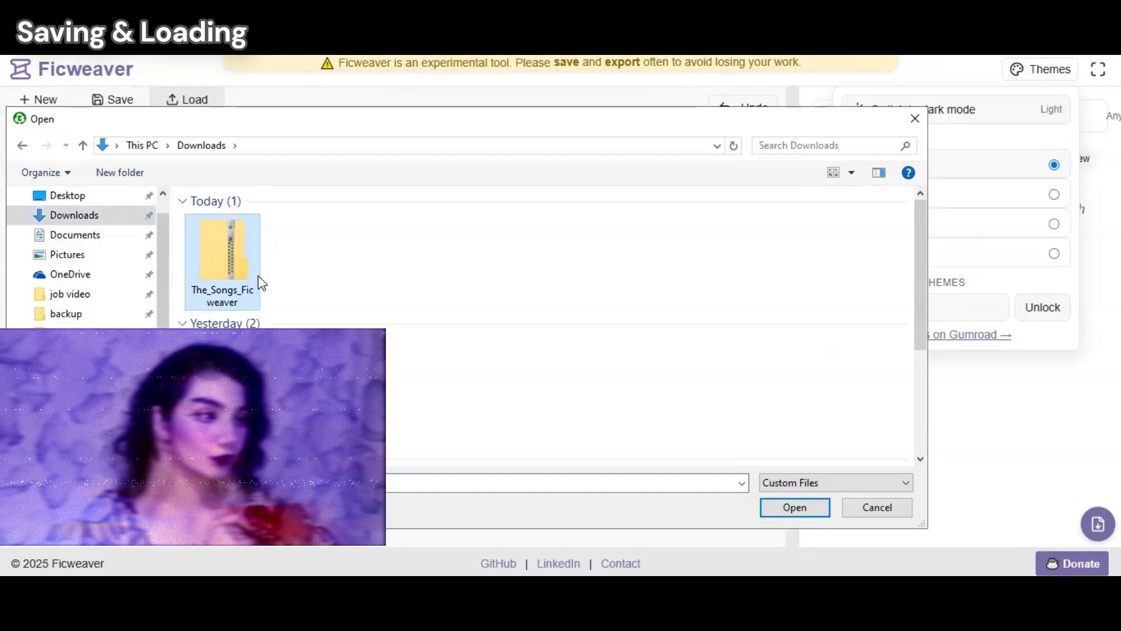
Step: Load the The_Songs_Ficweaver archive from Downloads and accept replacing the current story and images
click(780, 510)
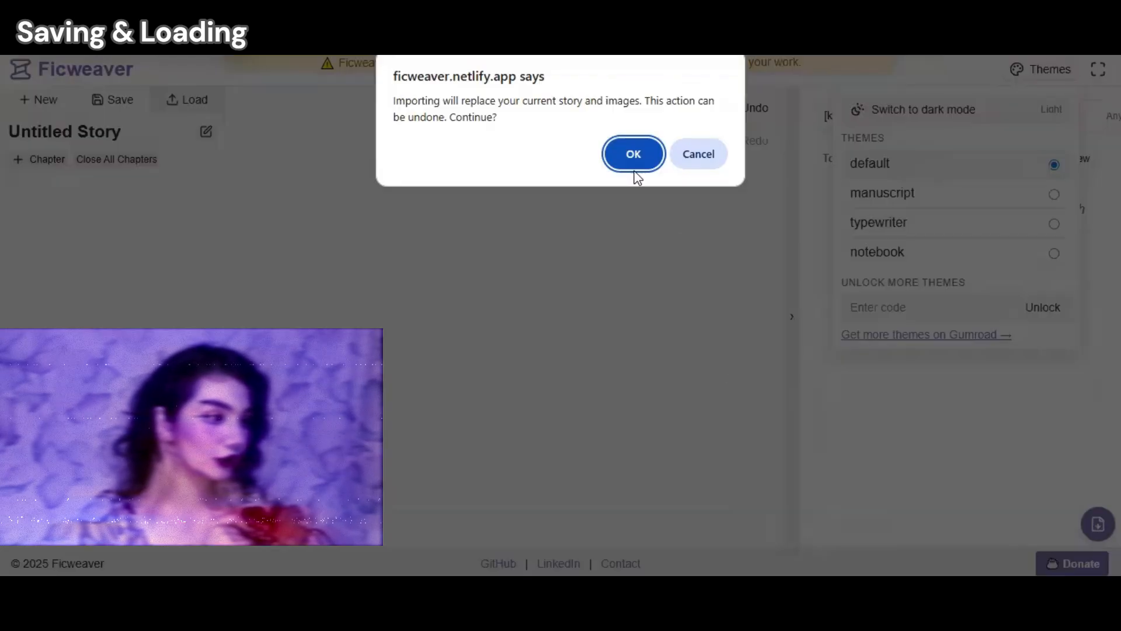
click(634, 155)
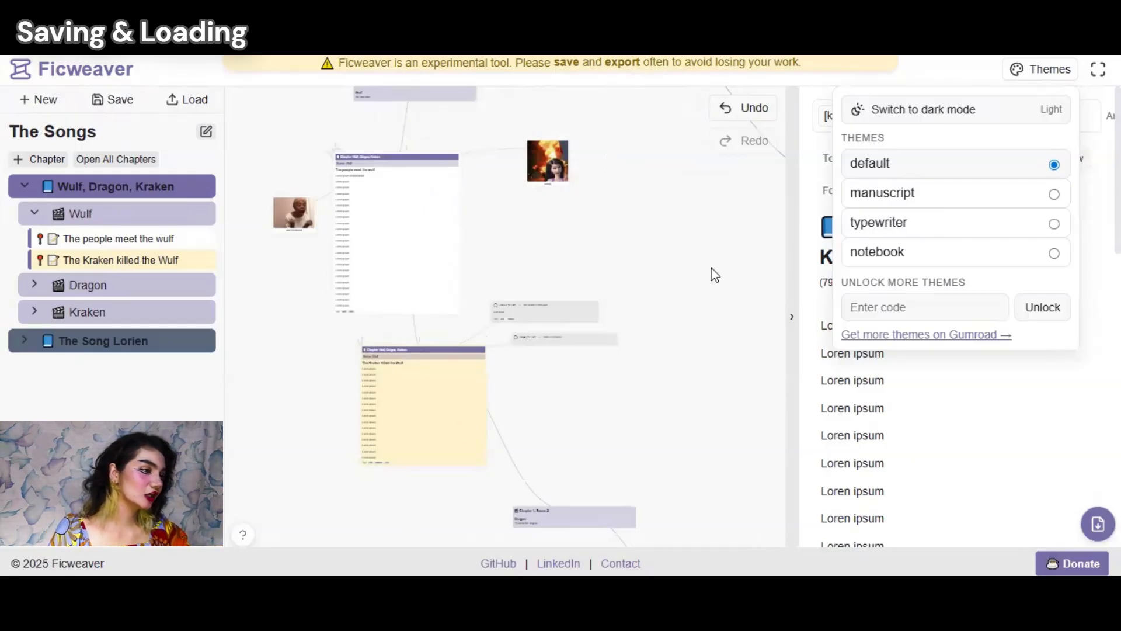
Step: Switch the interface to dark mode and try the manuscript, typewriter and notebook themes
click(1051, 110)
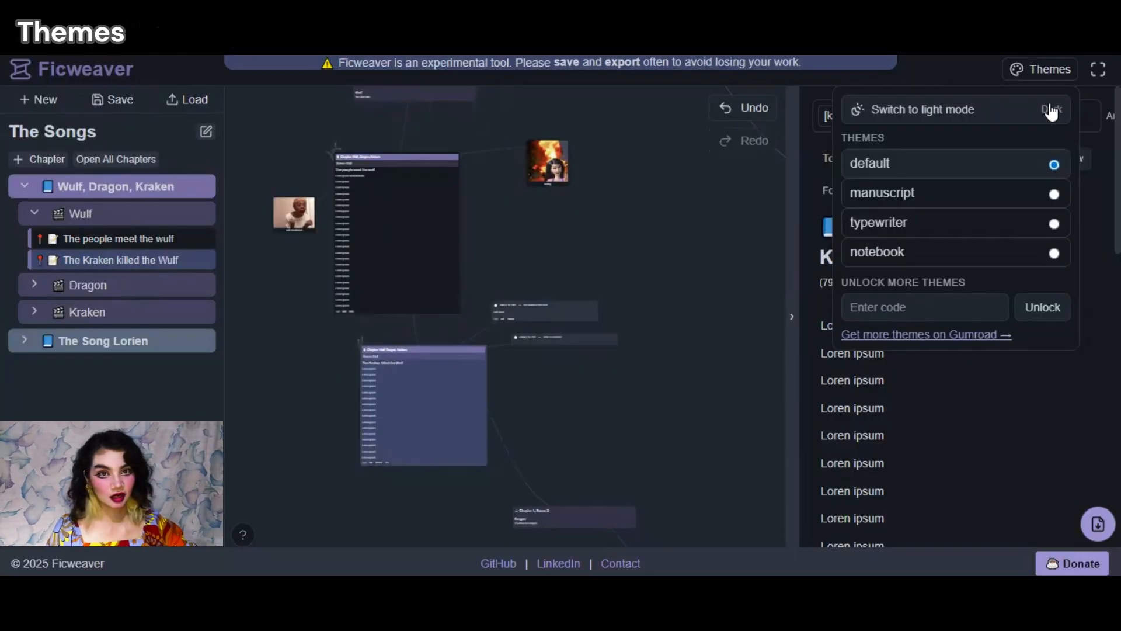
click(1000, 196)
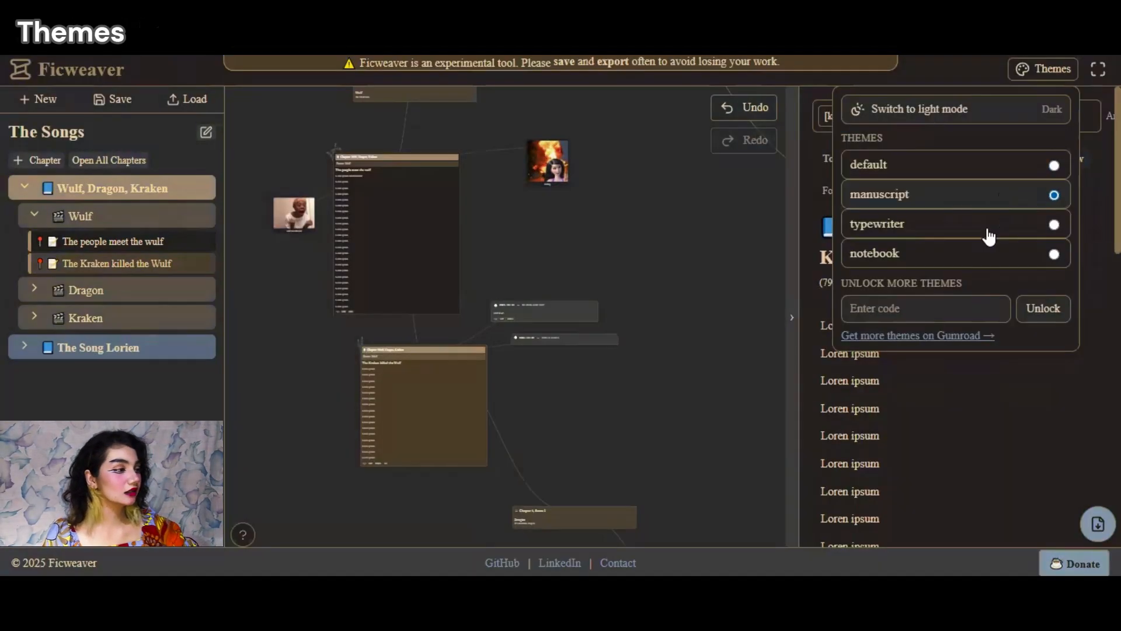
click(989, 235)
click(984, 257)
Step: Preview the notebook theme in light and dark mode, and restore the default theme in dark mode
click(1047, 117)
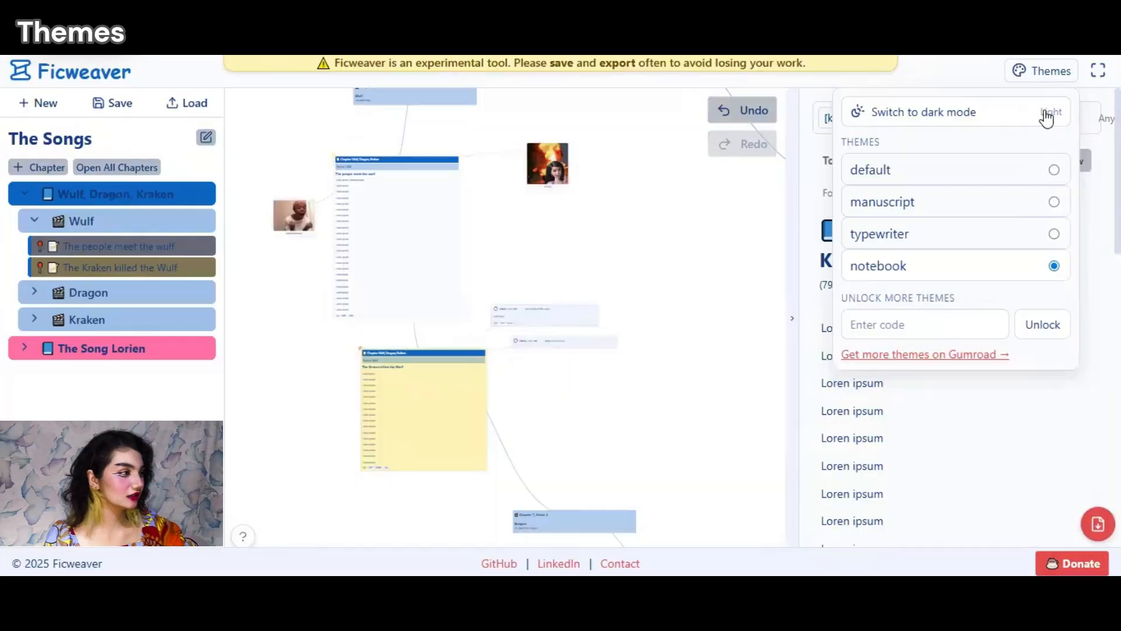
click(1047, 117)
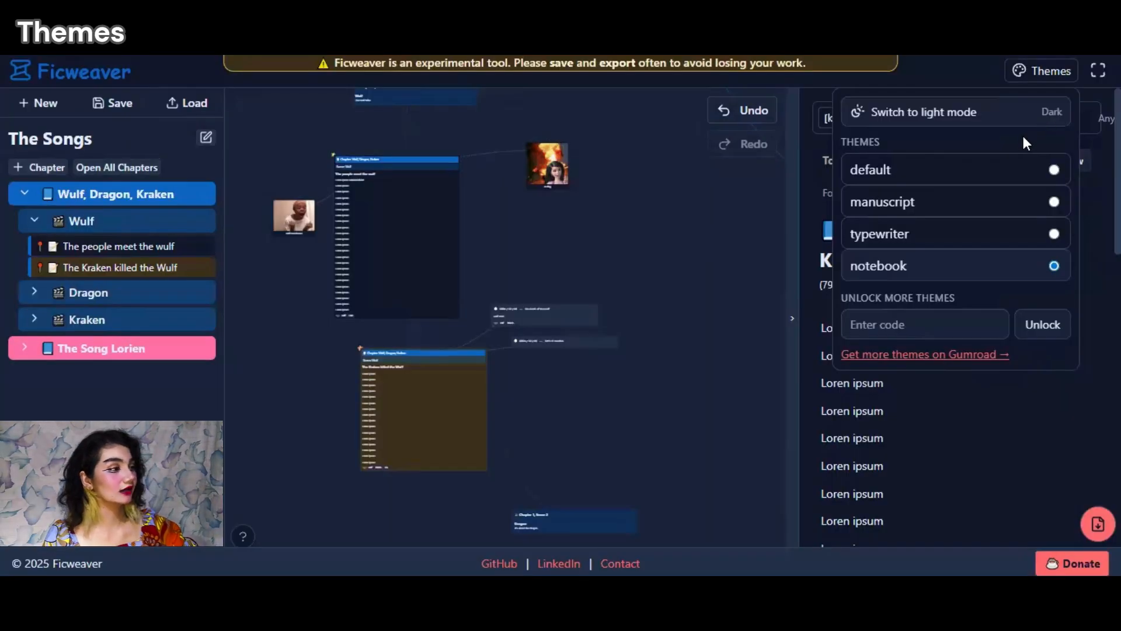
click(1023, 173)
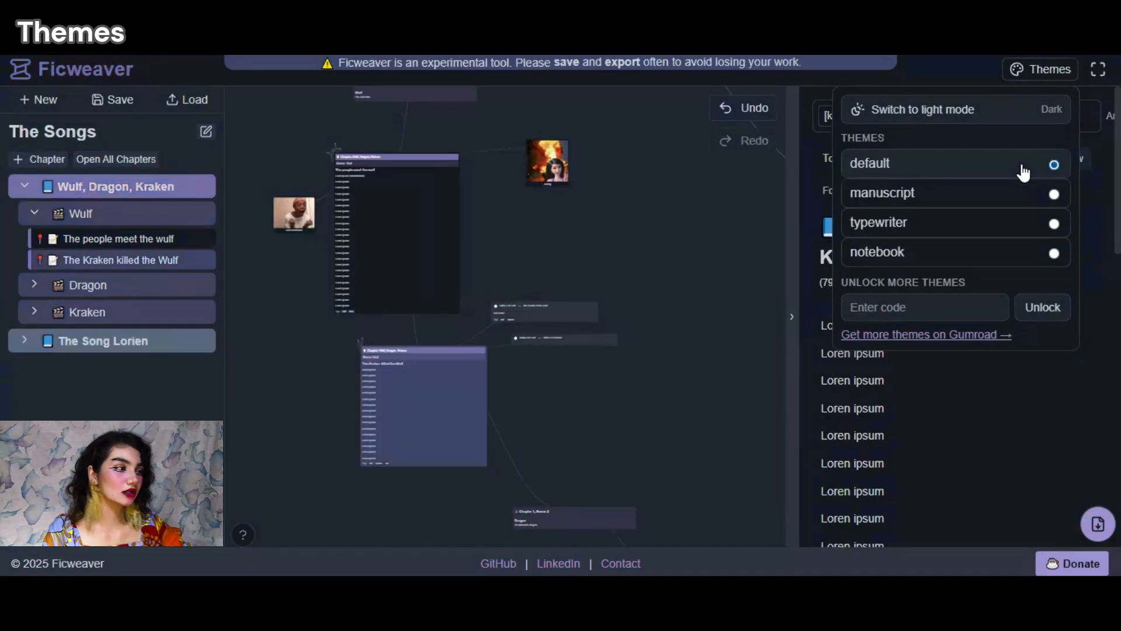
click(1051, 109)
click(1051, 110)
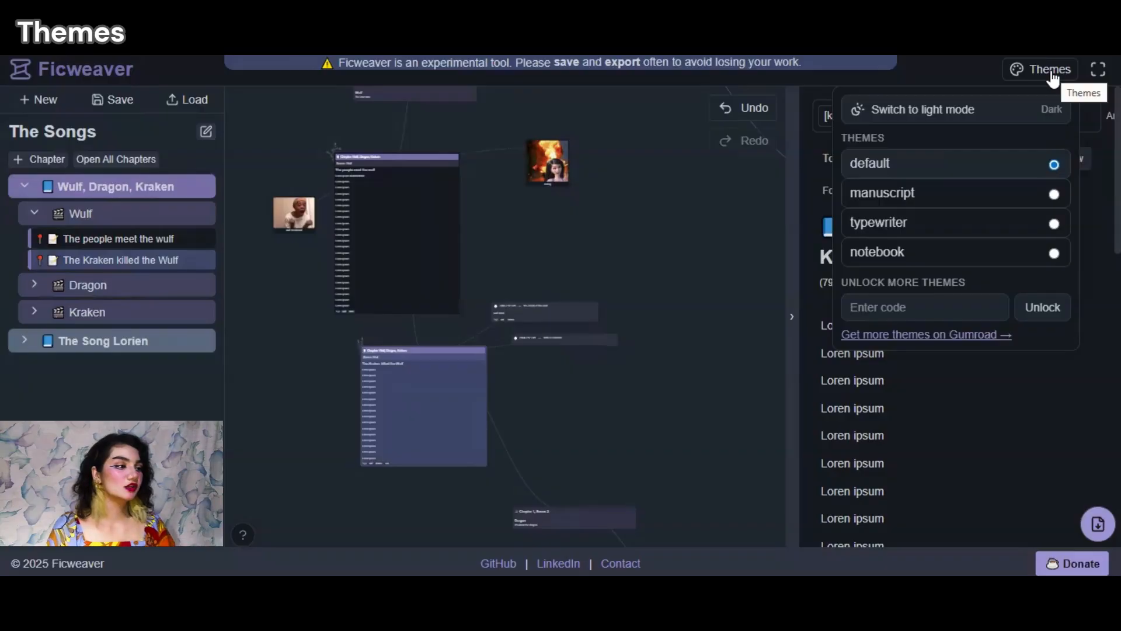
Step: Expand the chapter "Wulf, Dragon, Kraken" in the story outline and go to its Wulf scene
drag(698, 216, 660, 242)
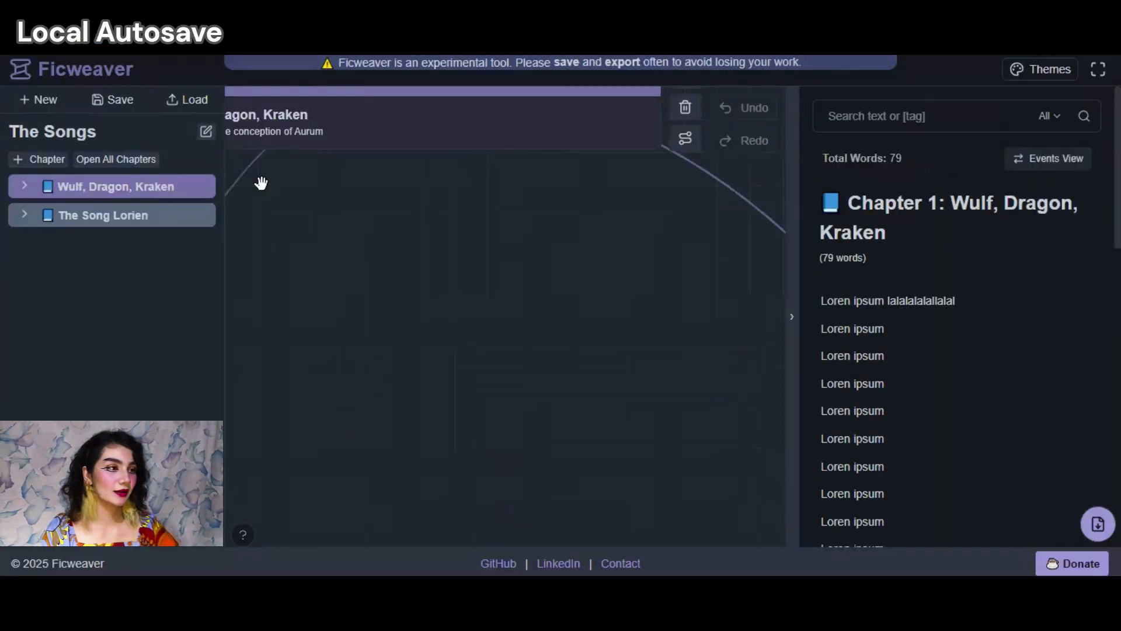
scroll(323, 325, down, 3)
scroll(654, 238, down, 3)
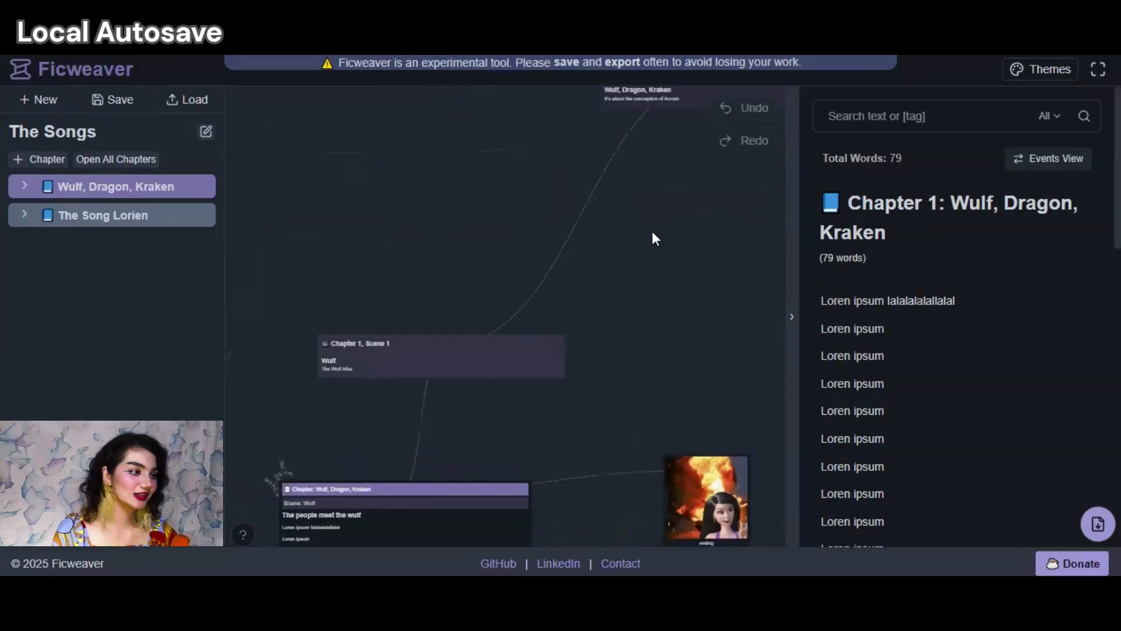
scroll(646, 323, down, 2)
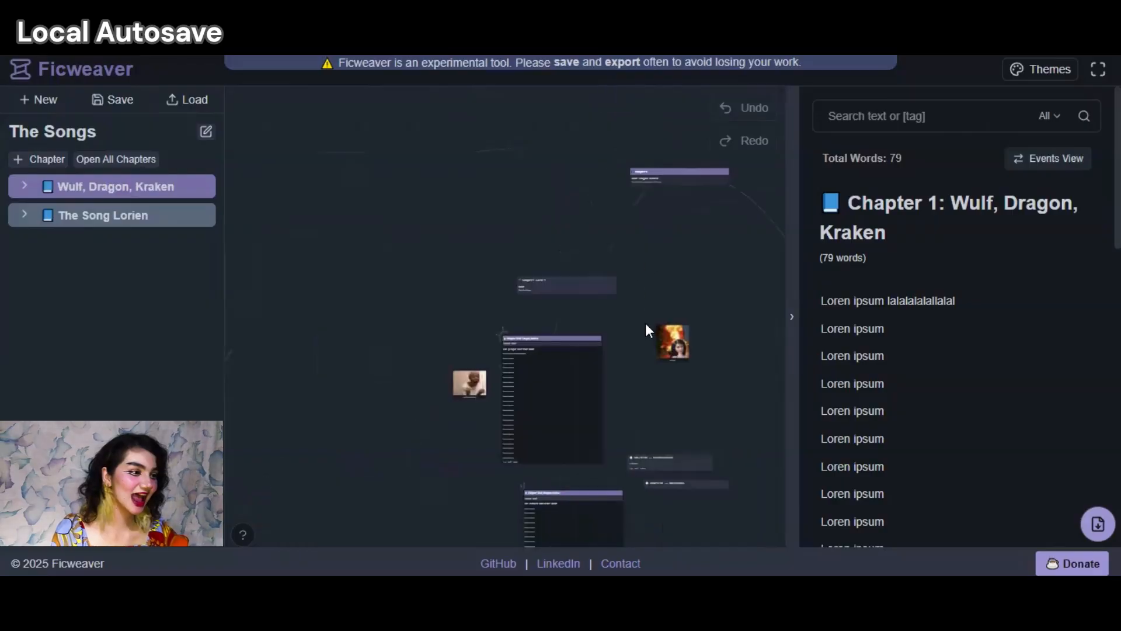
click(151, 190)
click(100, 220)
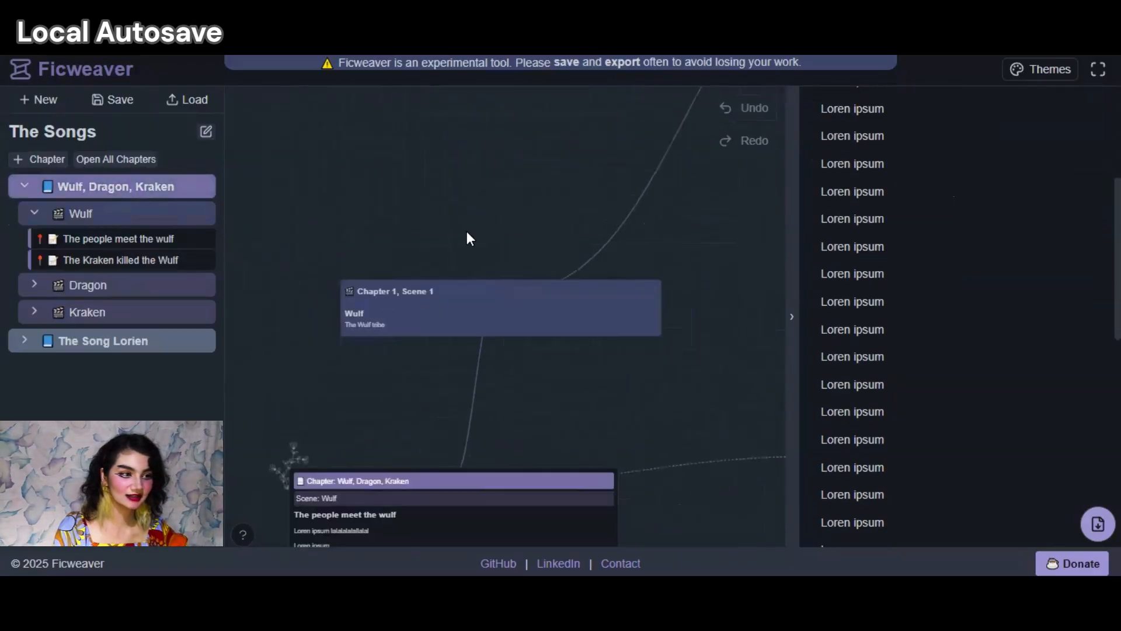
Step: Look over the Wulf scene's cards on the canvas and save the story
drag(541, 202, 479, 144)
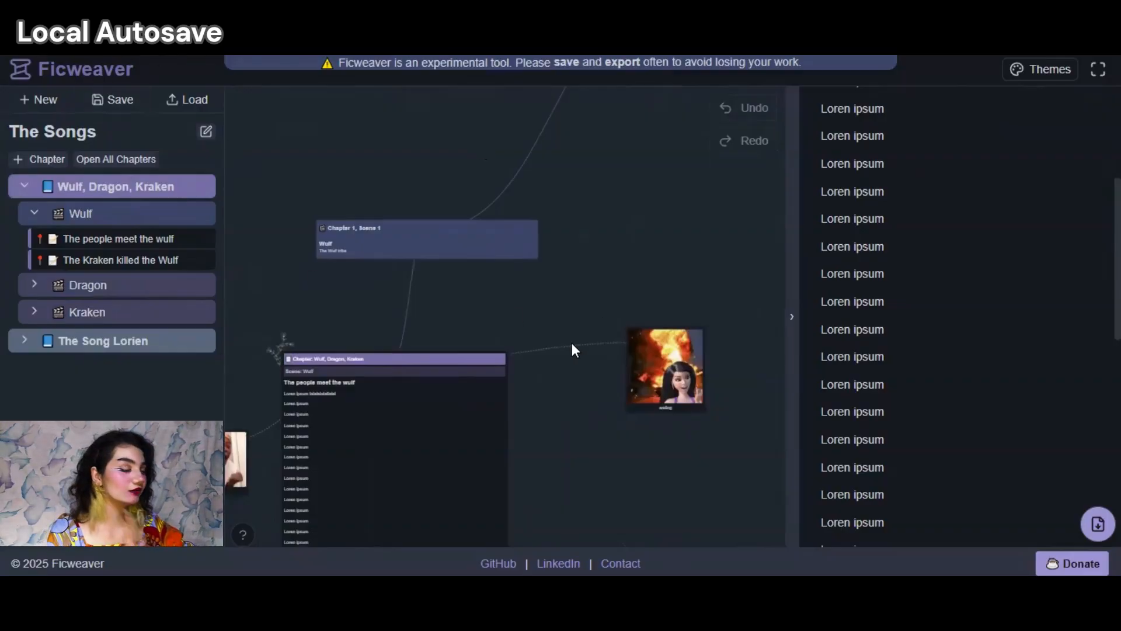
scroll(573, 349, down, 5)
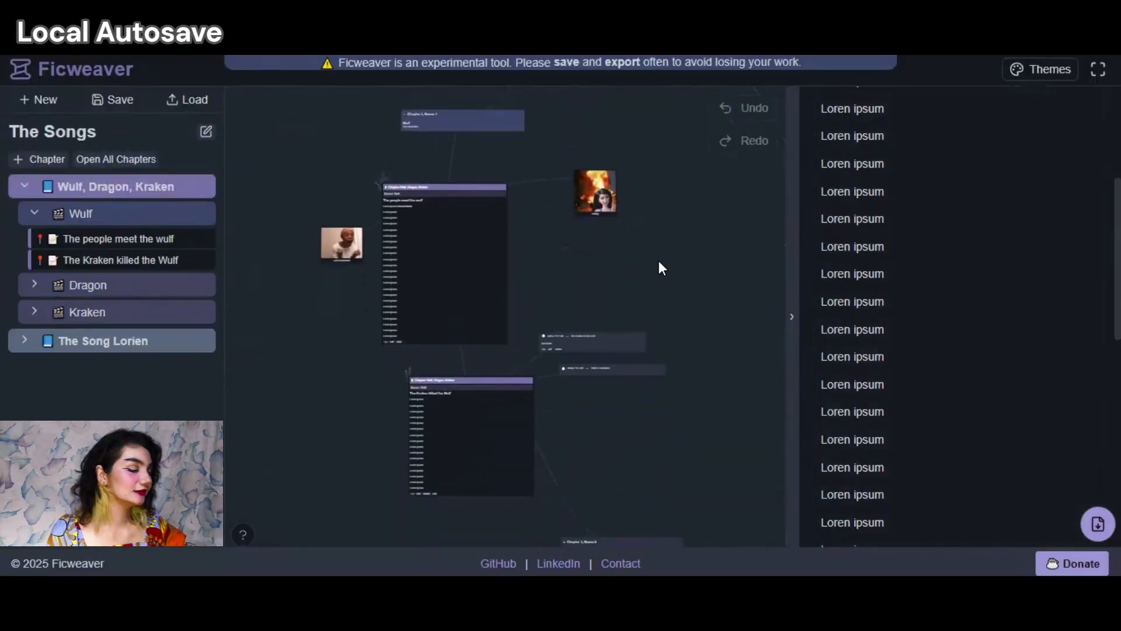
drag(659, 261, 651, 231)
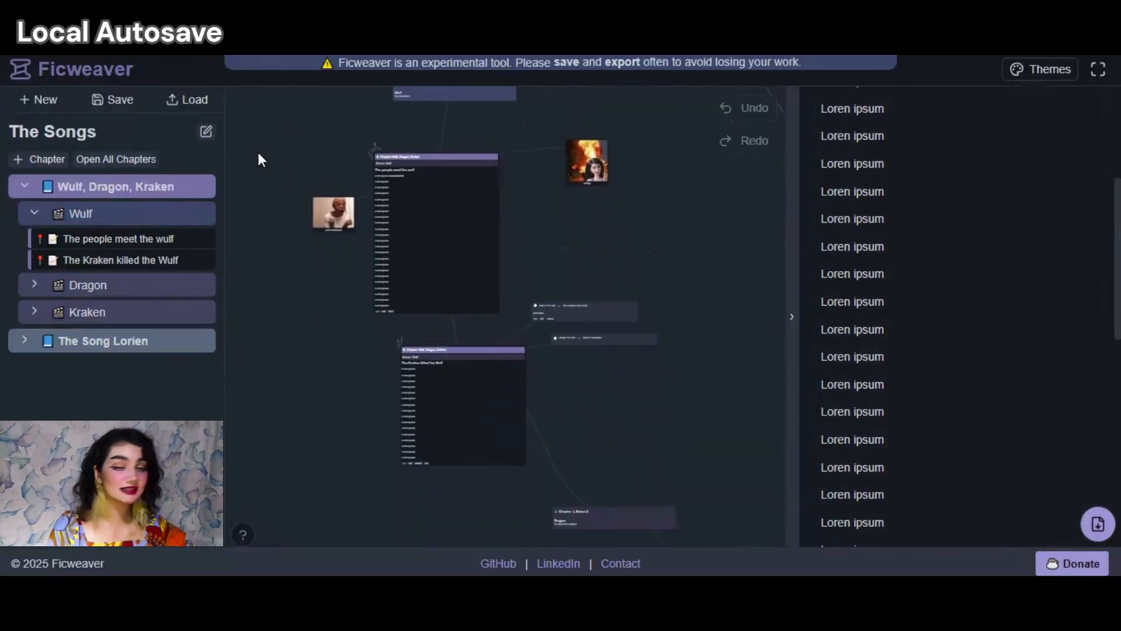
click(120, 101)
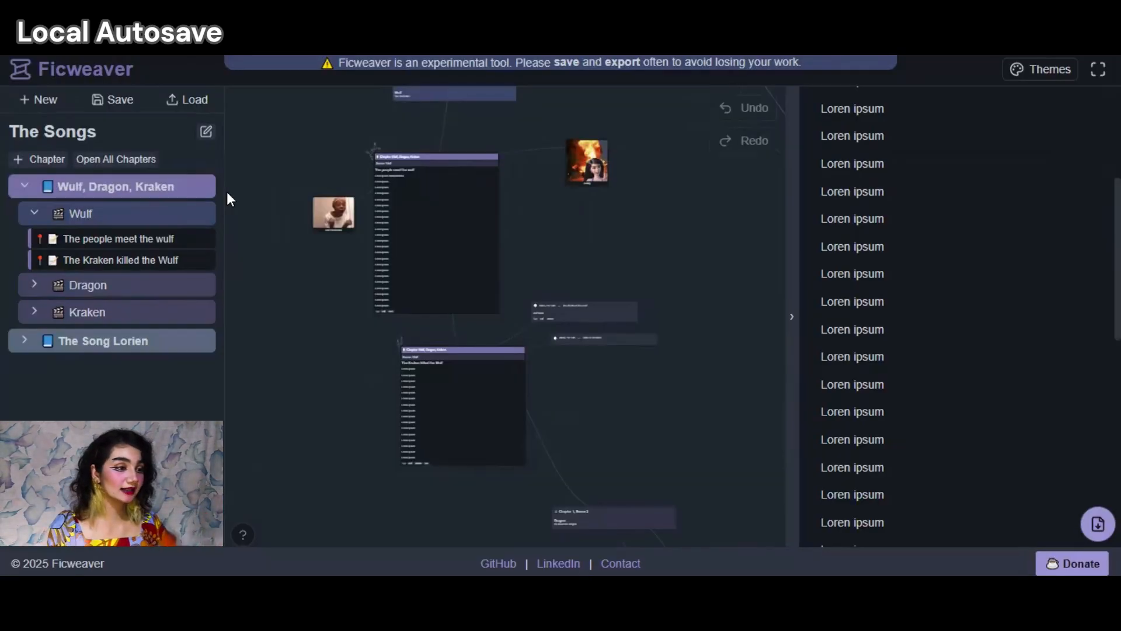
Step: Go to the chapter "Wulf, Dragon, Kraken" and shift its card slightly up and left on the canvas
drag(250, 255, 100, 344)
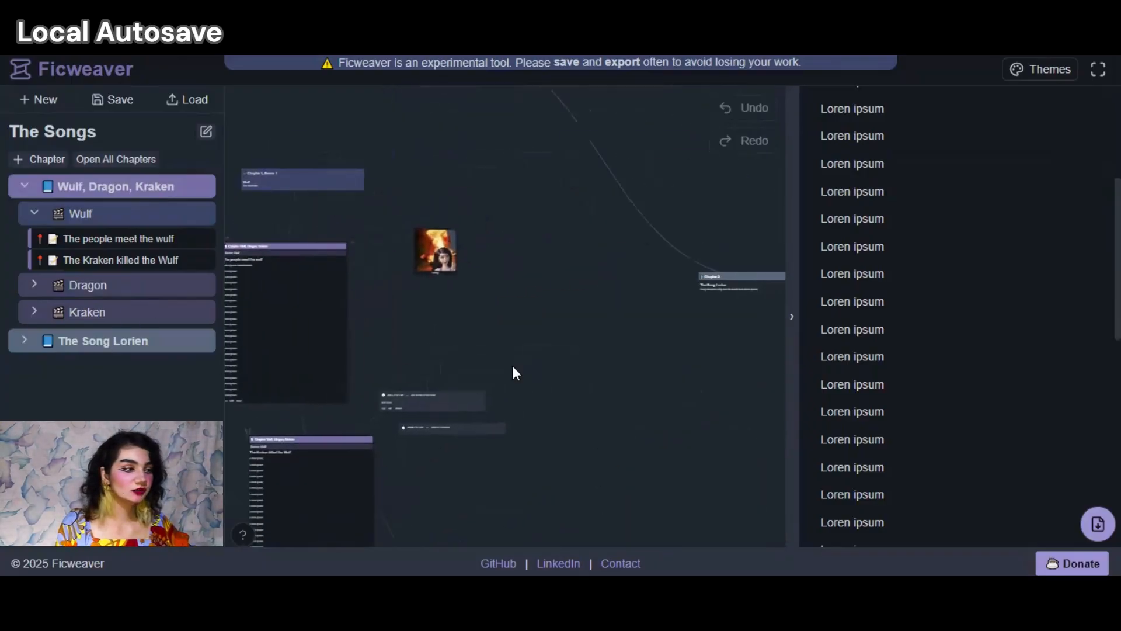
drag(653, 360, 781, 315)
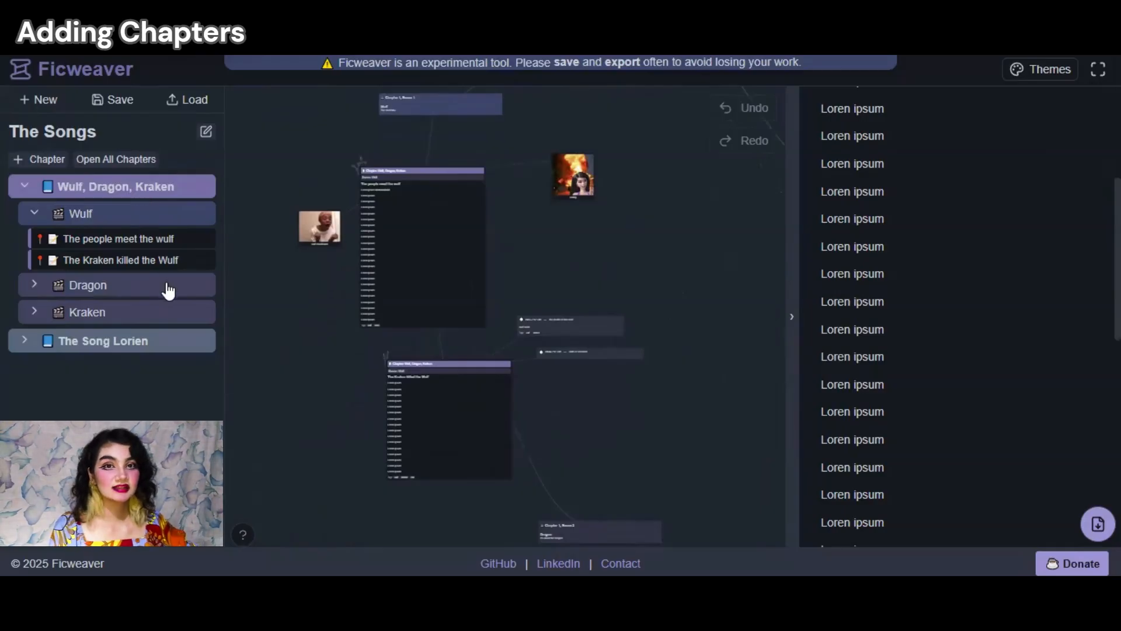
click(172, 195)
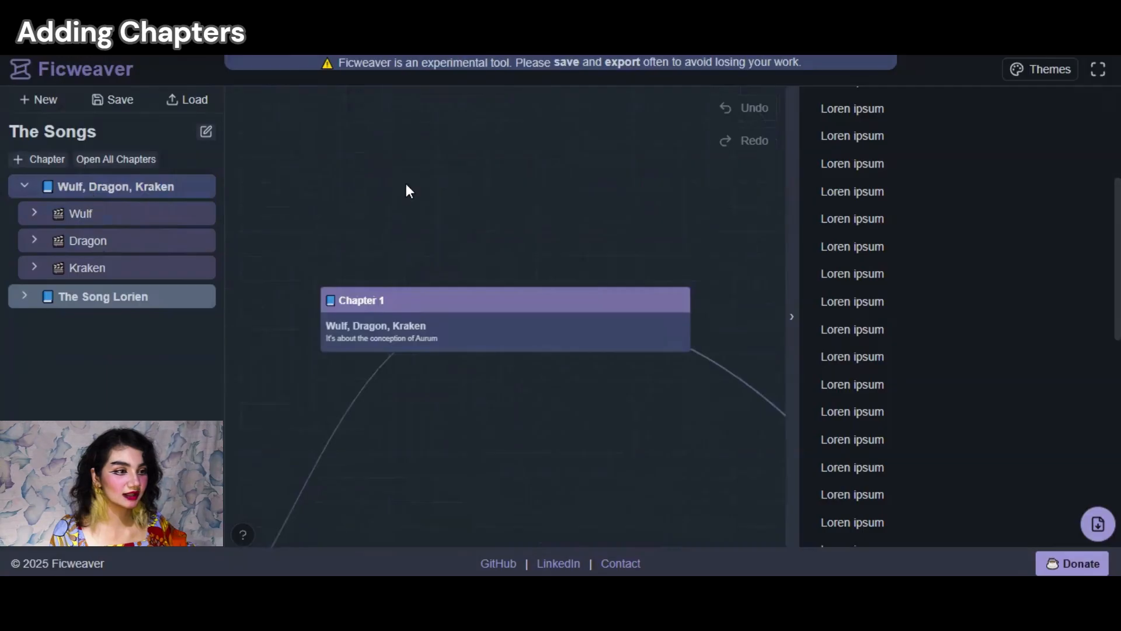
drag(496, 298, 412, 235)
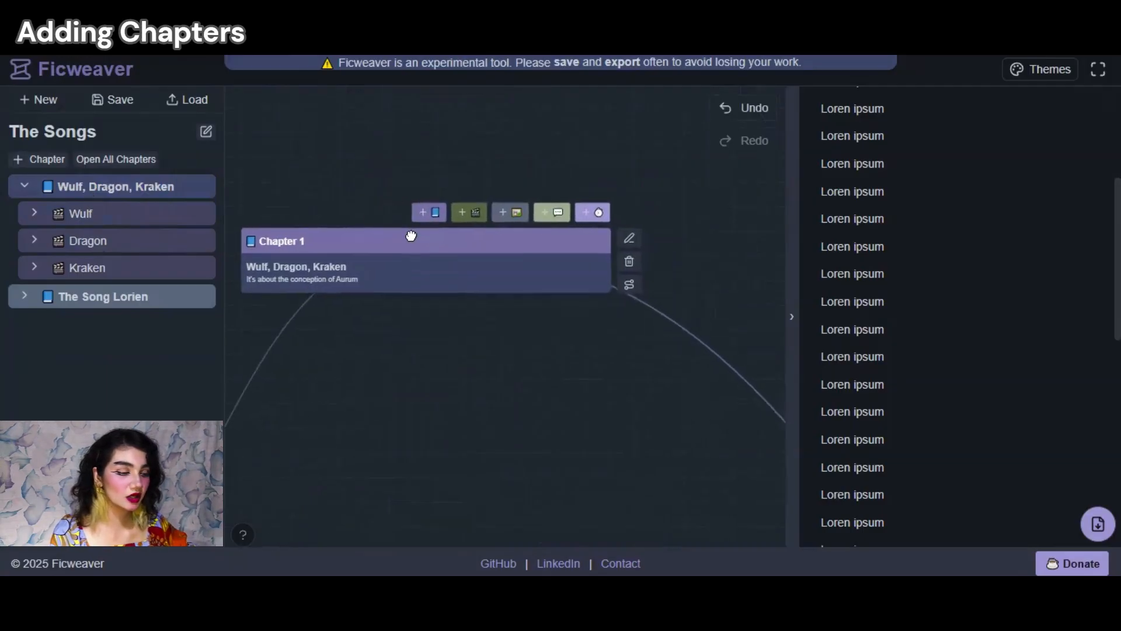
Step: Go to the chapter "The Song Lorien" and reposition its card on the canvas
click(180, 303)
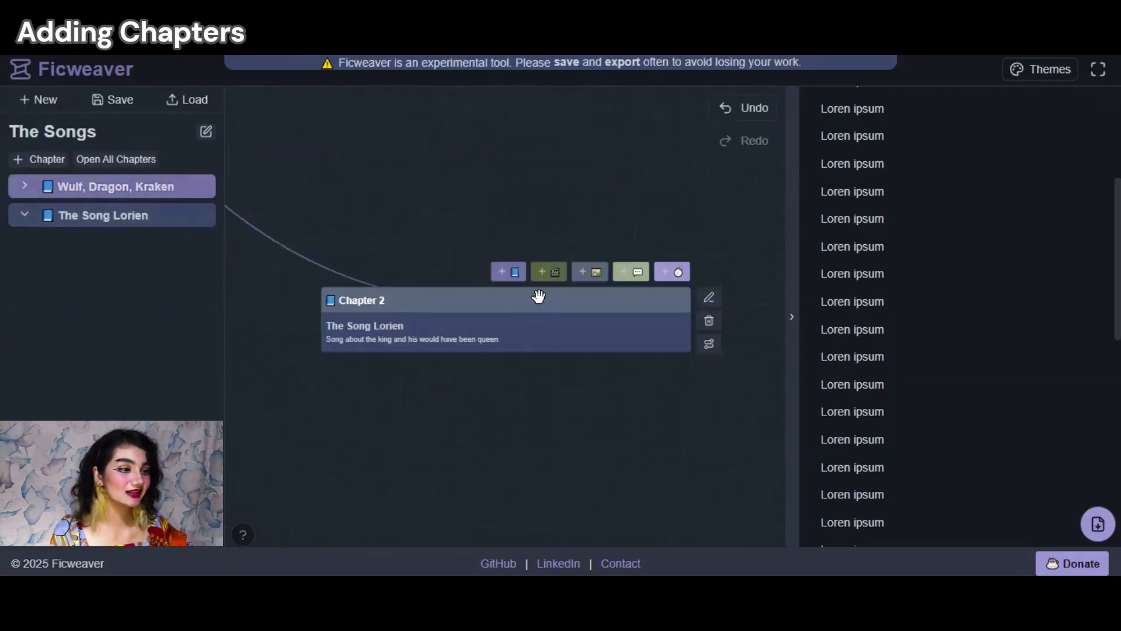
drag(539, 297, 619, 210)
scroll(486, 285, down, 5)
drag(380, 170, 239, 216)
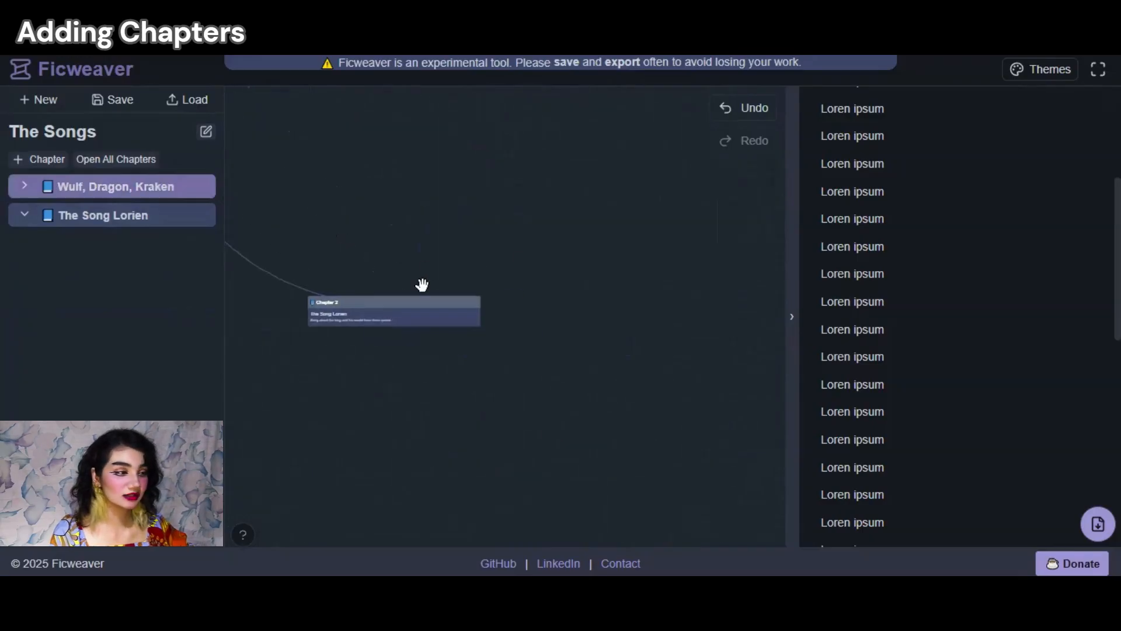
Step: Add a new chapter directly from the card of "The Song Lorien"
mouse_move(415, 290)
scroll(409, 298, up, 5)
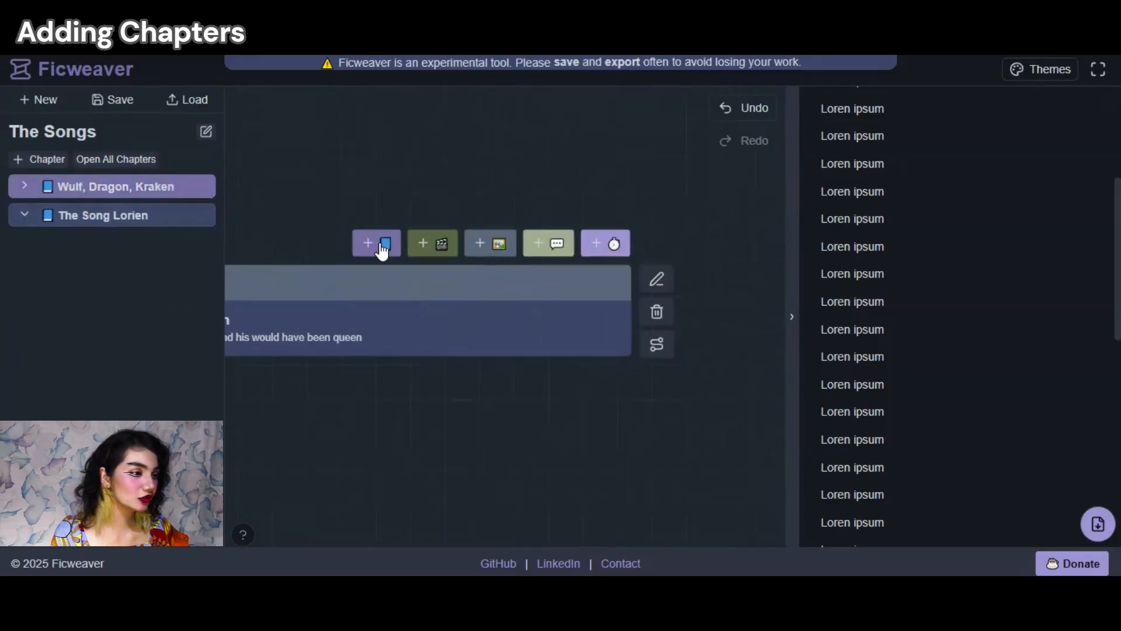
click(382, 250)
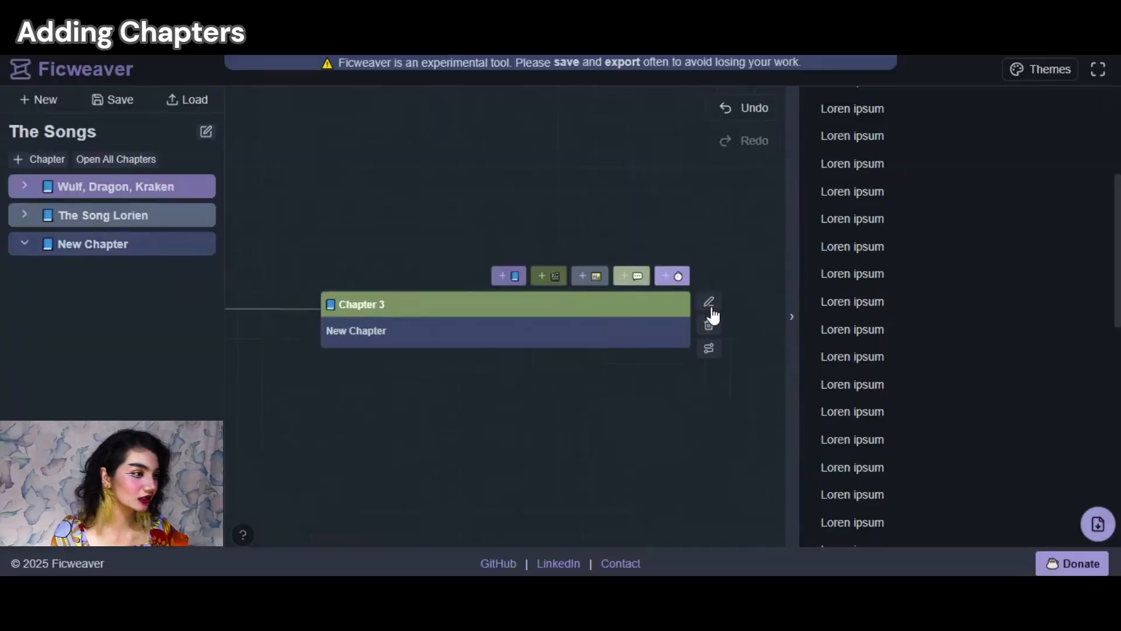
Step: Open the new chapter for editing and set its title to "Love Burns"
click(710, 303)
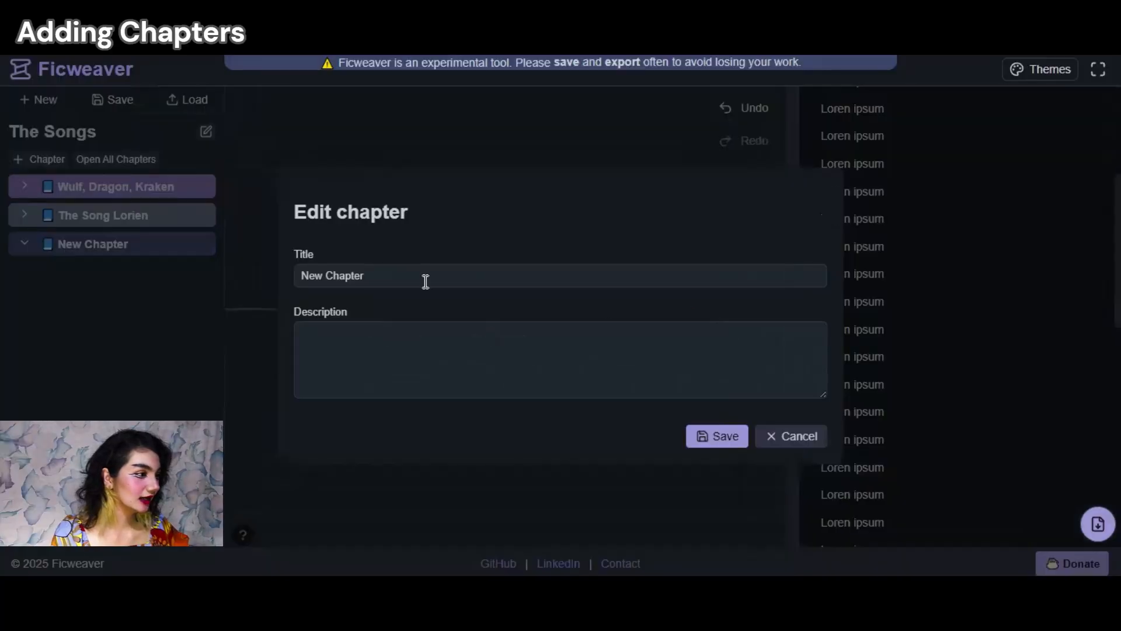
drag(425, 280, 233, 277)
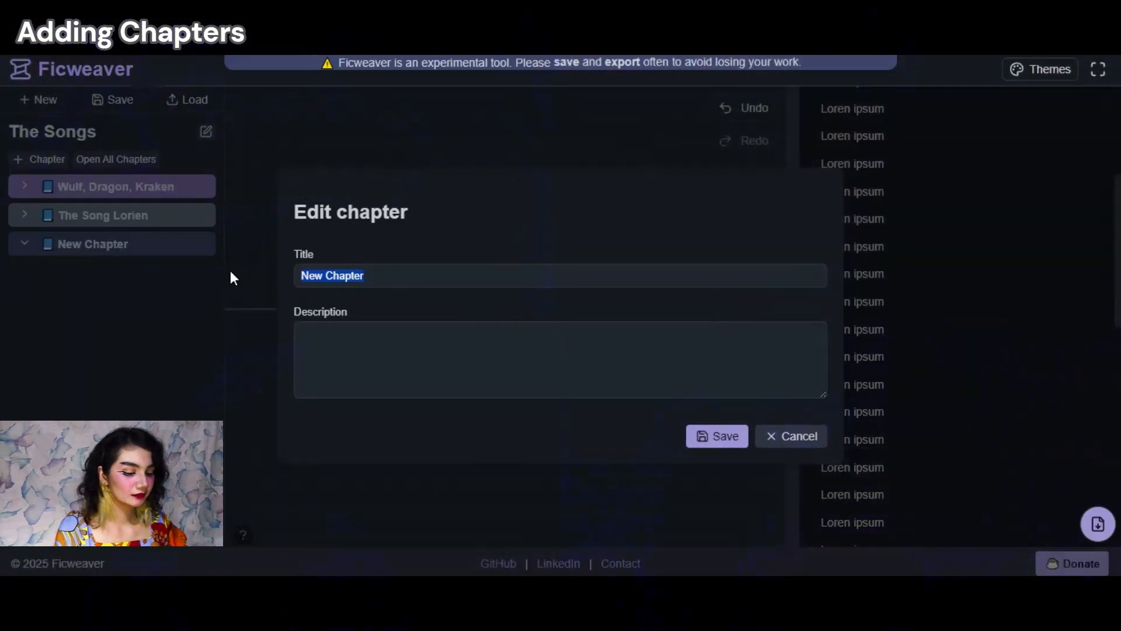
text(Love Bur)
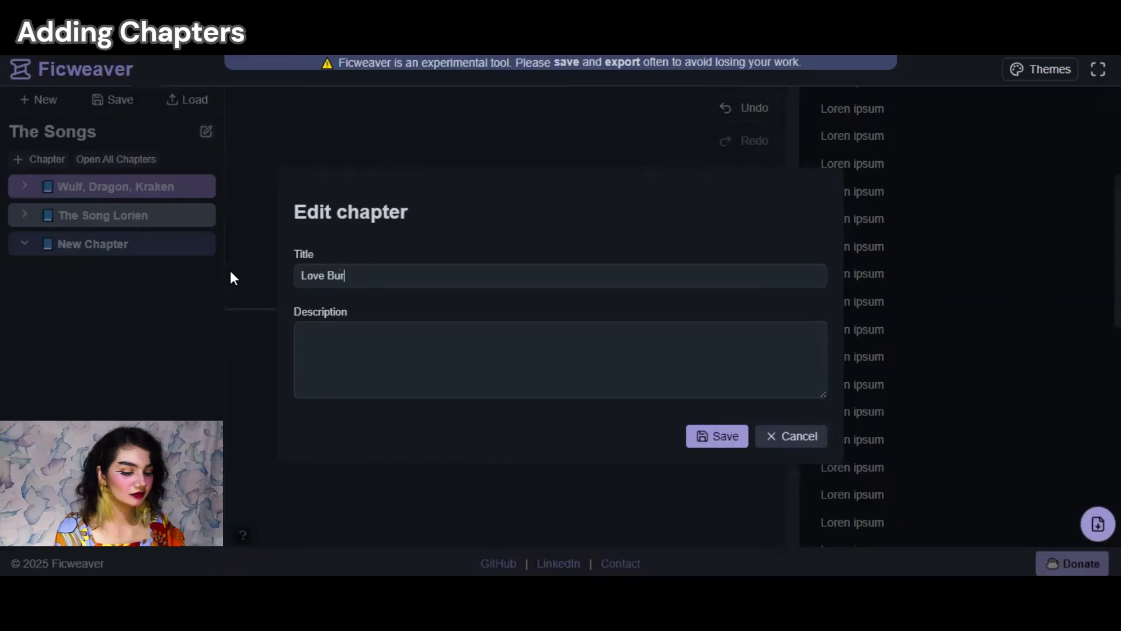
text(ns)
key(BackSpace)
text(s)
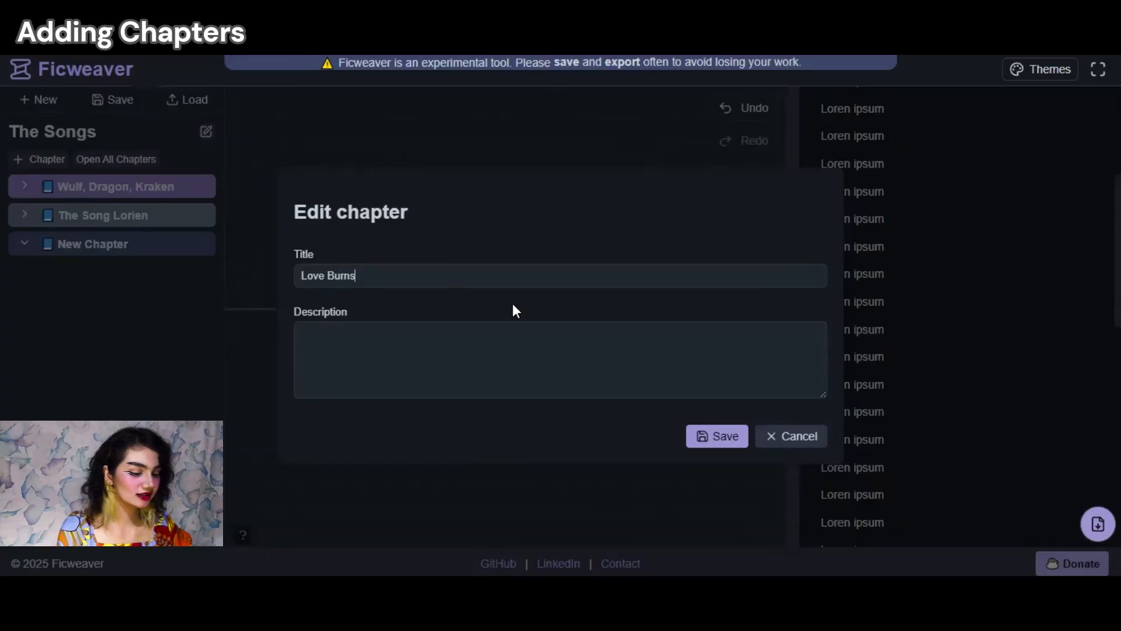
Step: Set the new chapter's description to "Two twins fighting over the general" and save the chapter
click(499, 356)
text(Two )
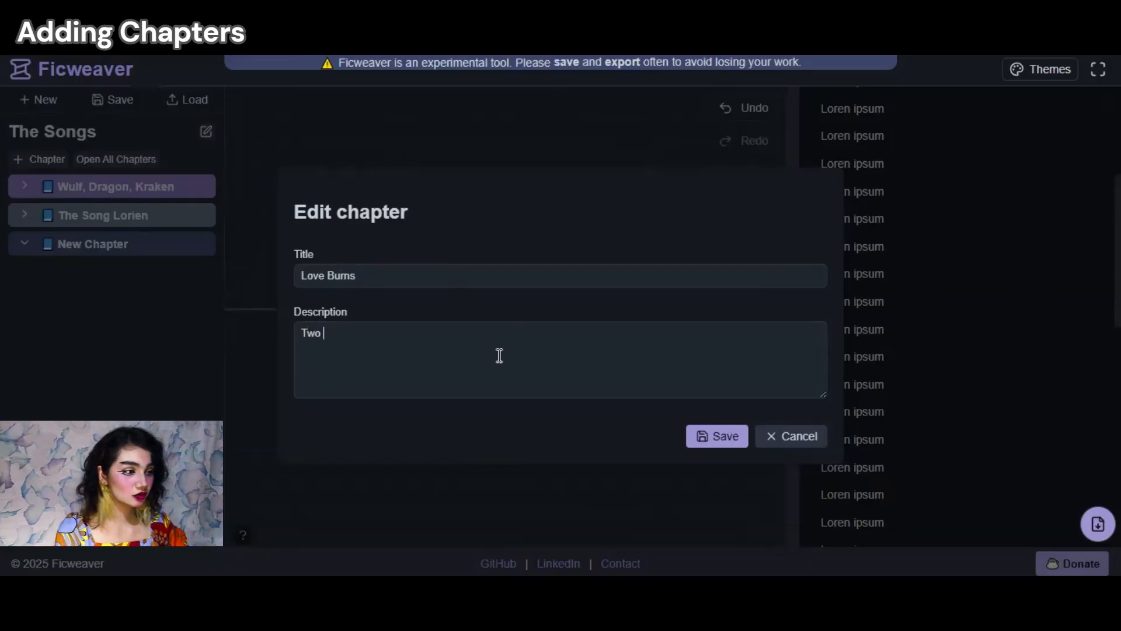
text(twins fighting over )
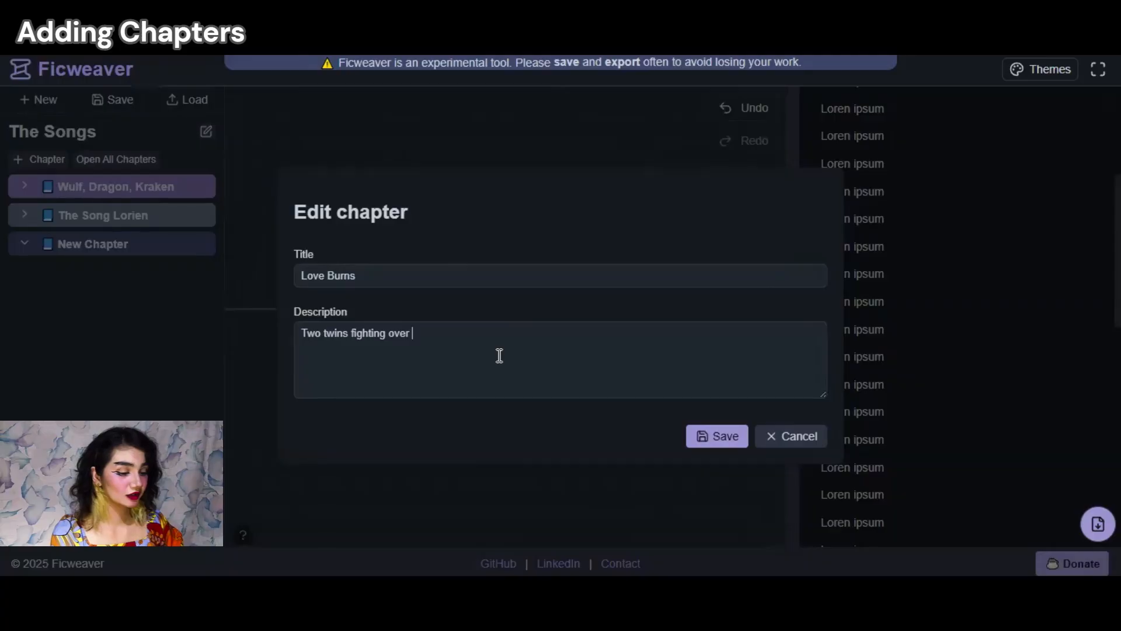
text(the gener)
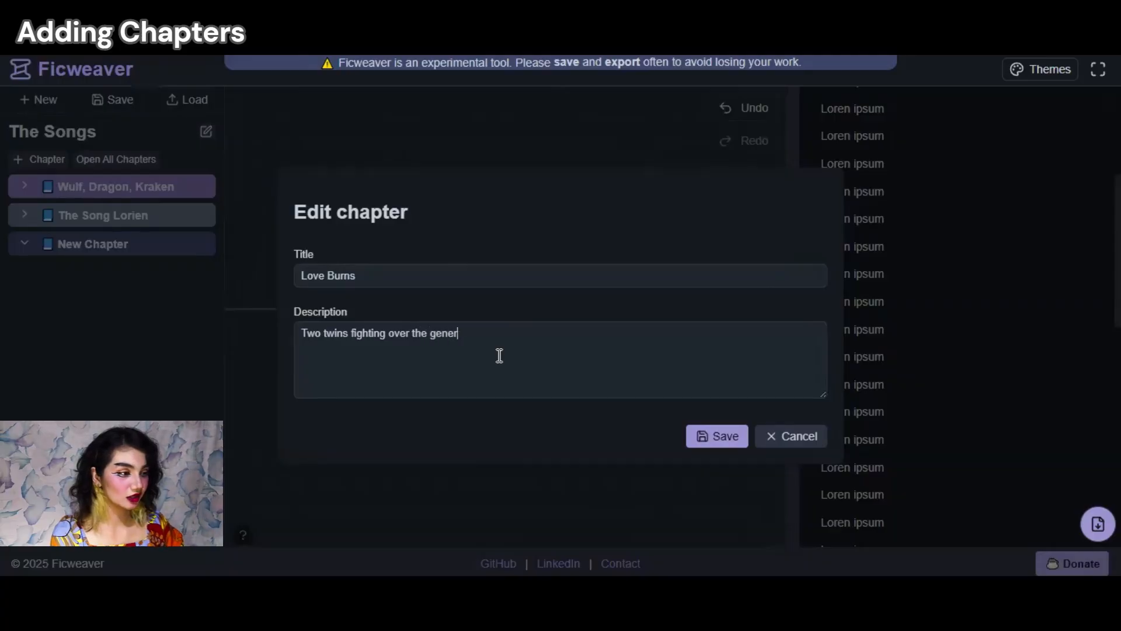
text(al)
click(706, 445)
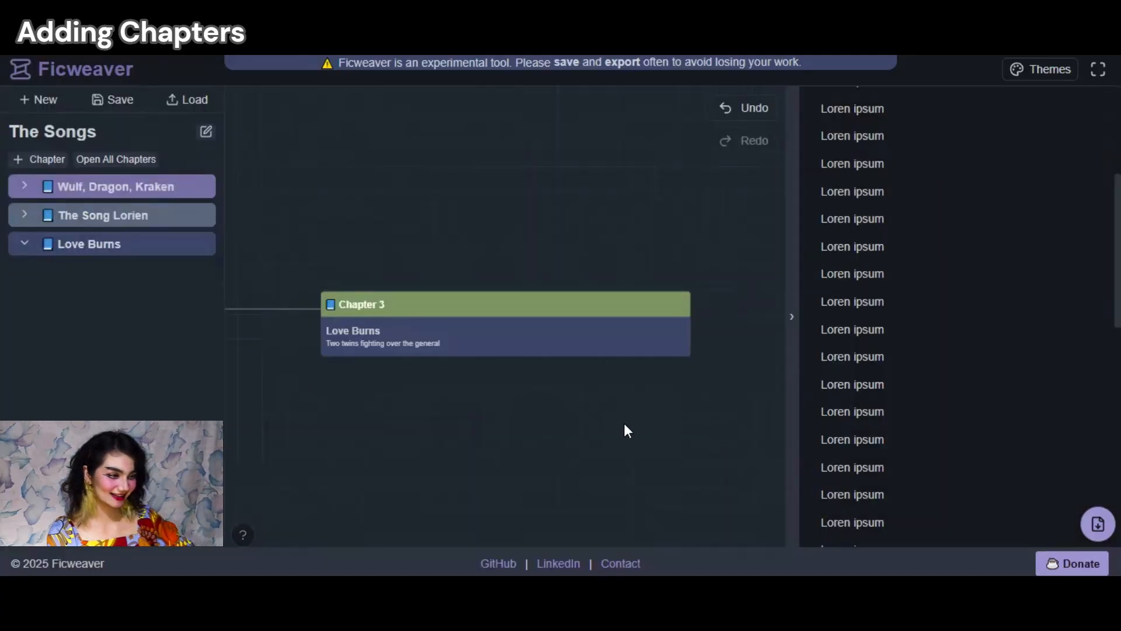
Step: Visit the chapters "The Song Lorien", "Wulf, Dragon, Kraken" and "Love Burns" on the canvas in turn
click(128, 221)
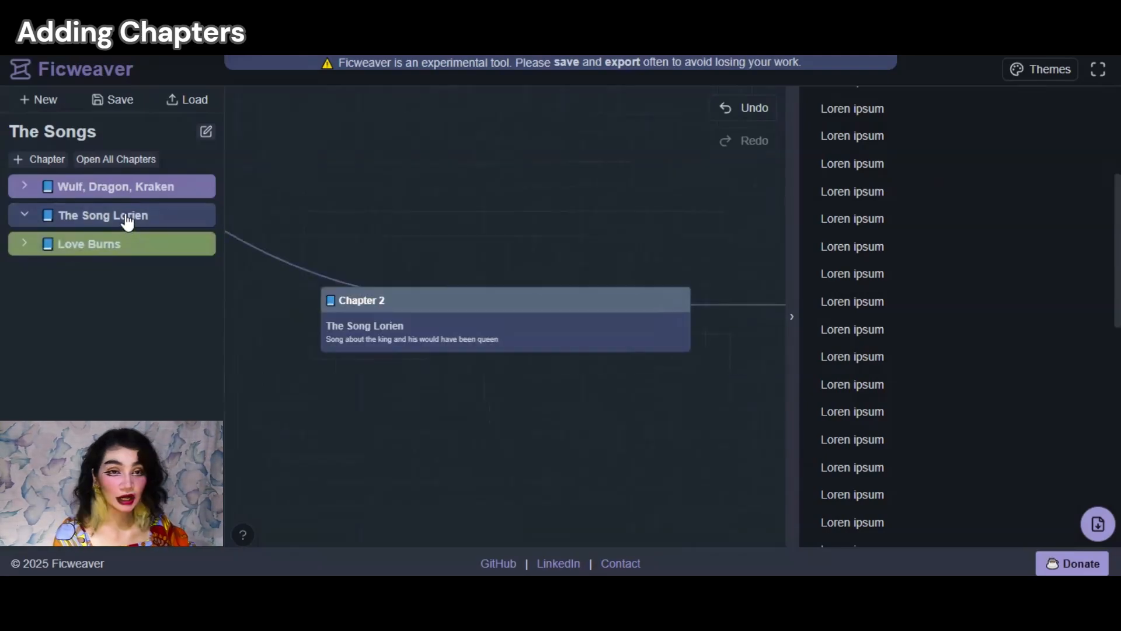
mouse_move(466, 338)
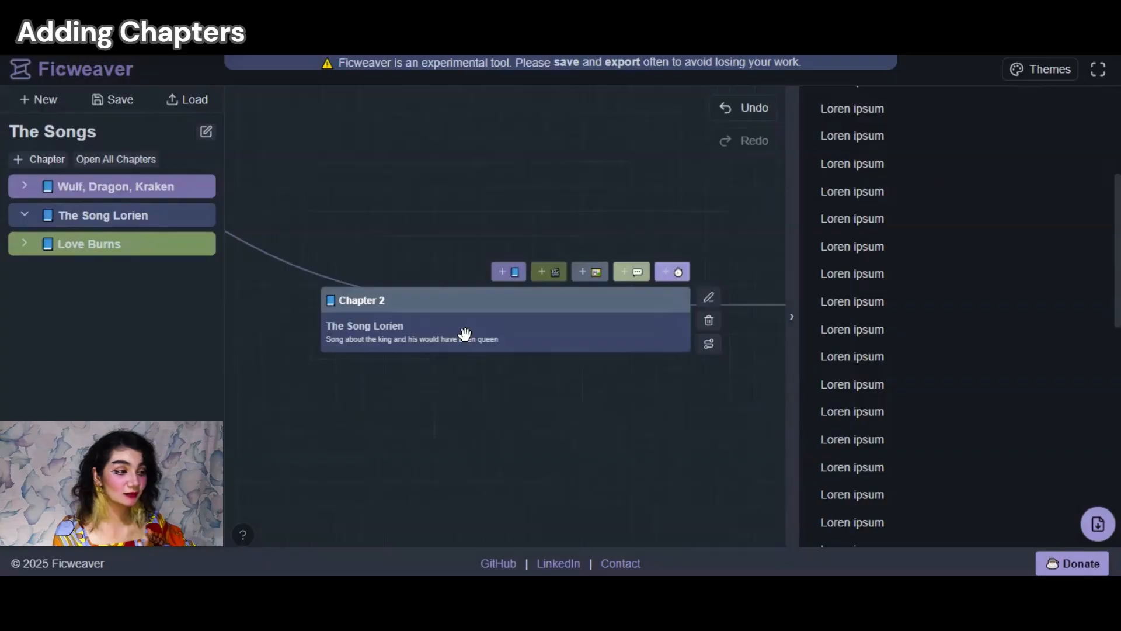
click(111, 190)
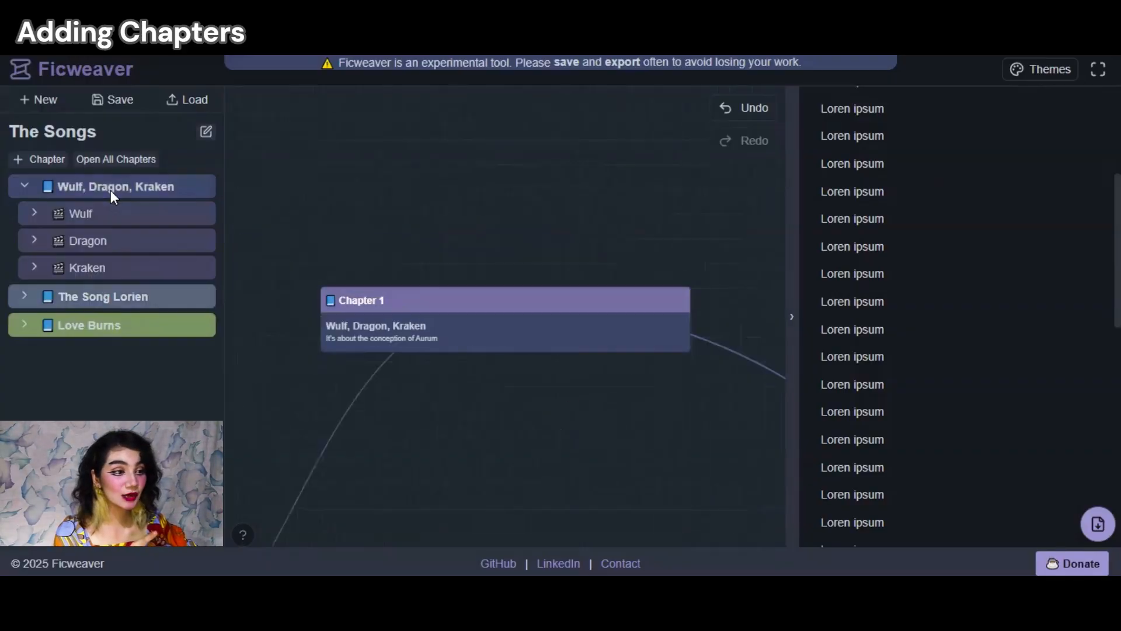
drag(135, 293, 165, 176)
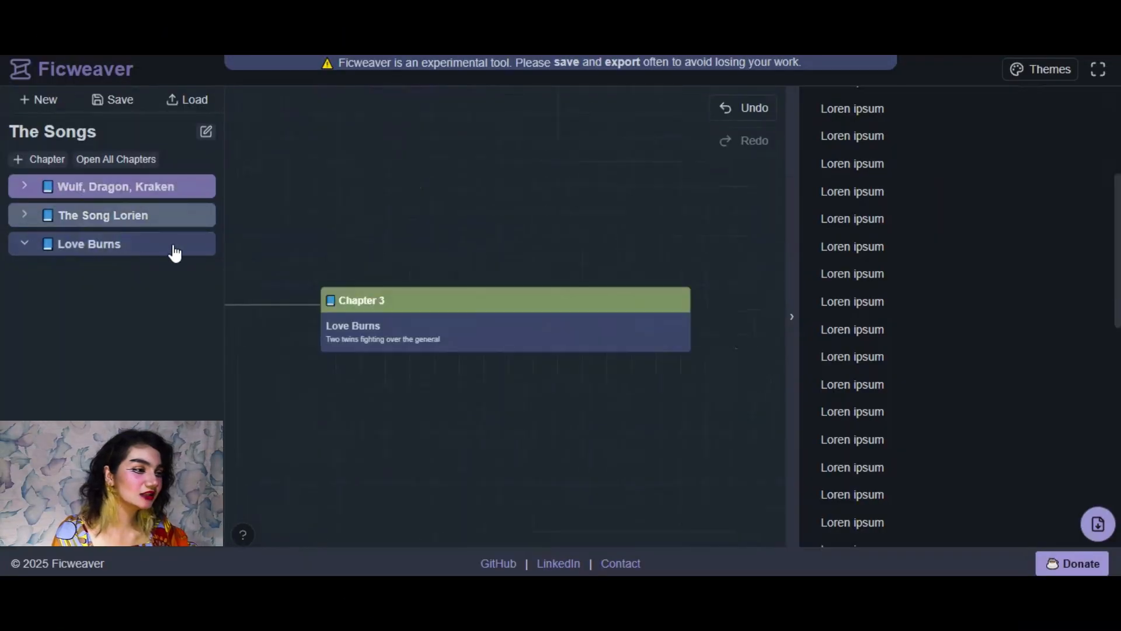
Step: Shift the "Love Burns" card slightly up and left on the canvas and add a scene to that chapter
click(558, 327)
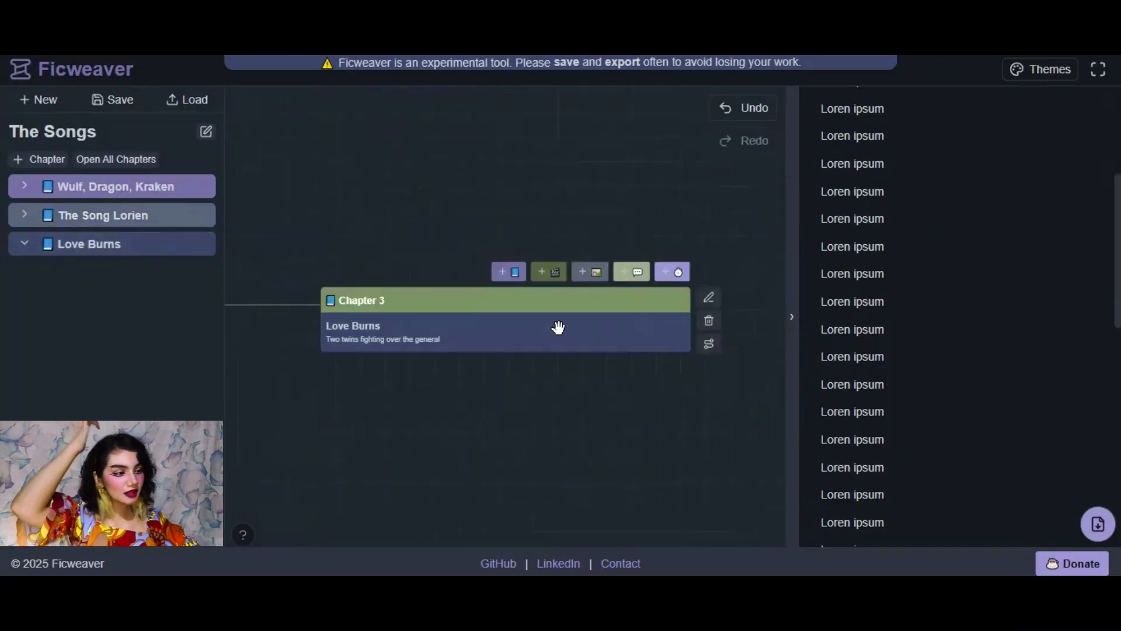
drag(495, 343, 471, 279)
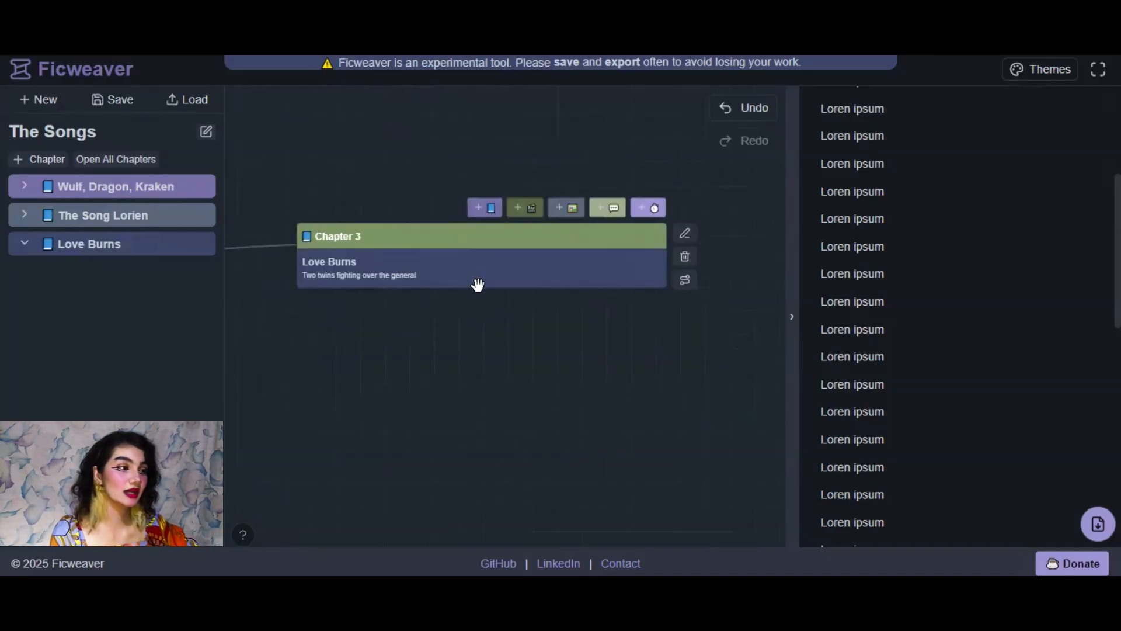
click(529, 208)
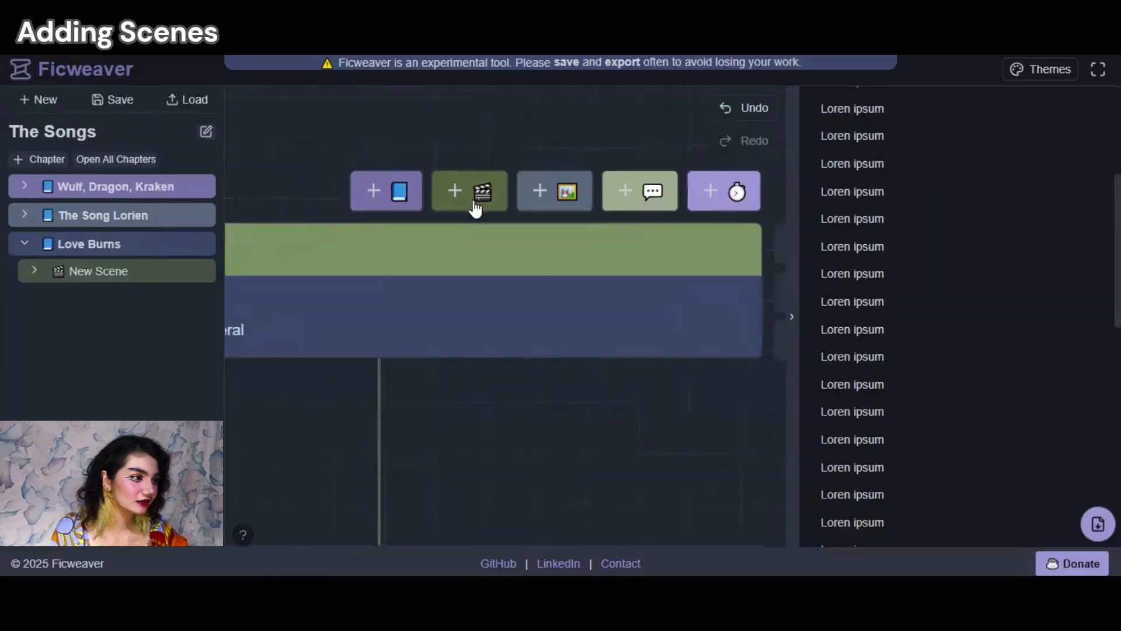
scroll(476, 208, down, 5)
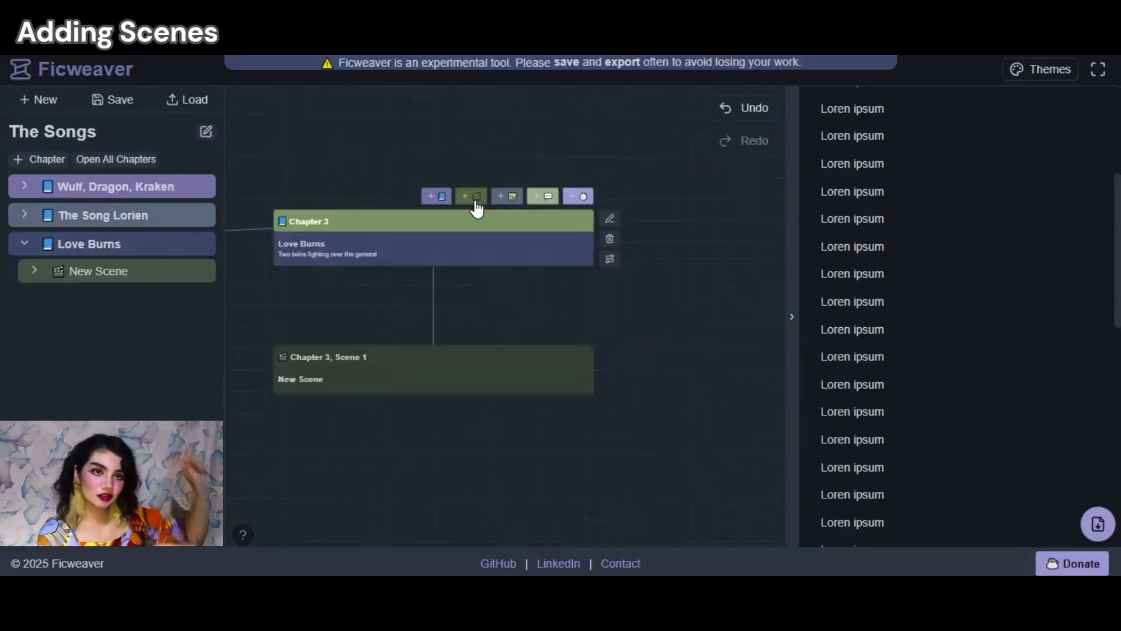
Step: Open the new scene for editing, set its title to "intro to the twins" and move on to its description
mouse_move(432, 406)
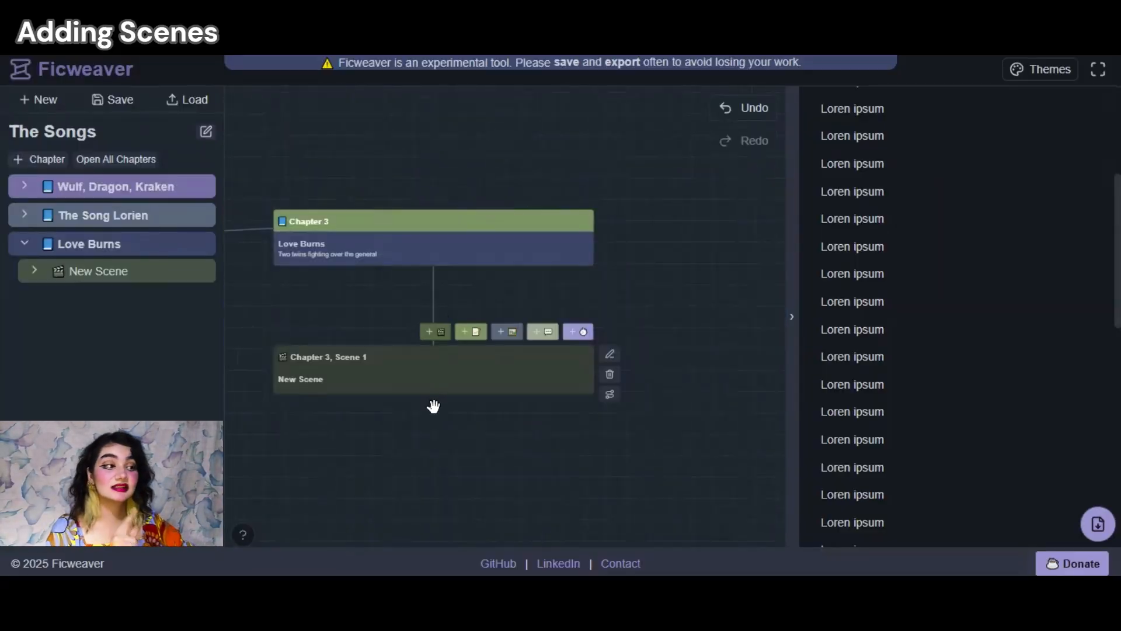
click(609, 355)
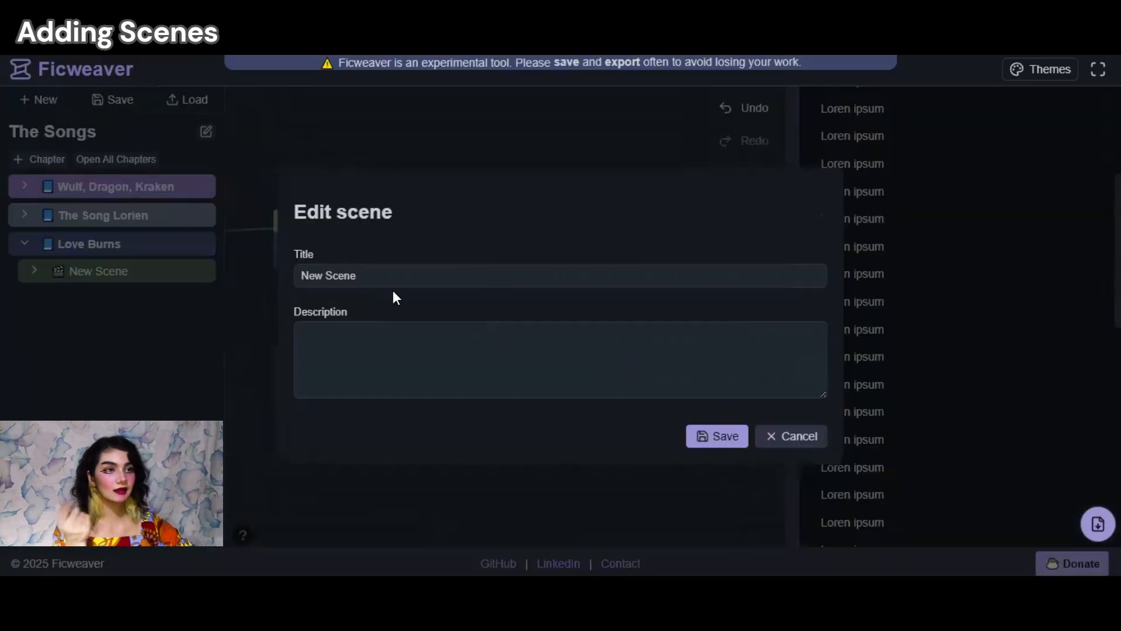
drag(388, 275, 273, 265)
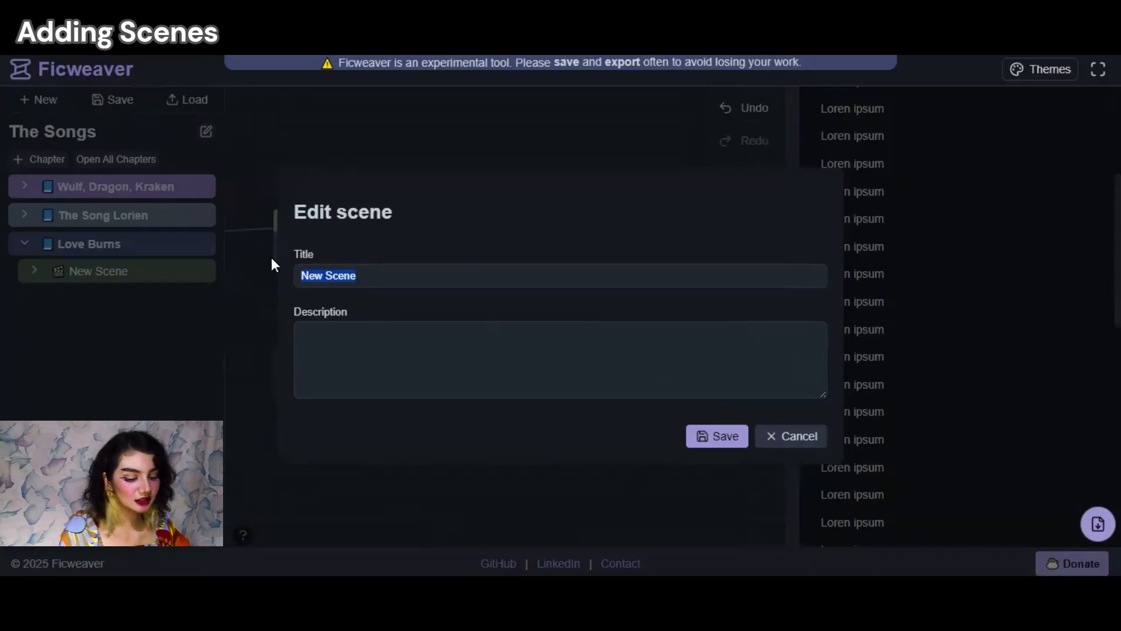
text(in)
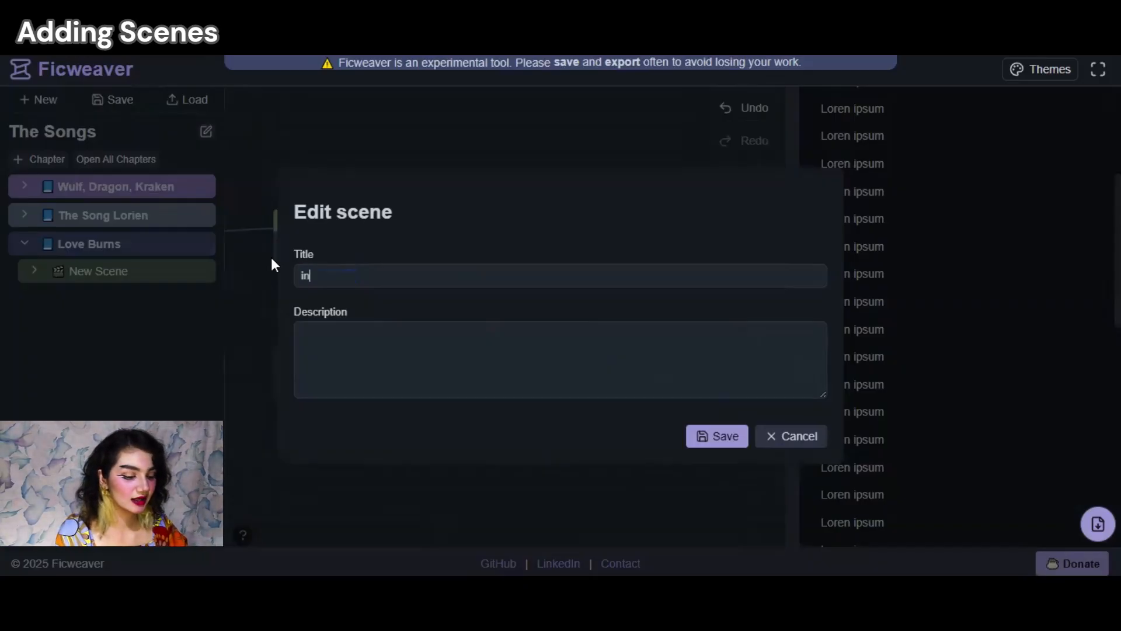
text(tro to the thwins)
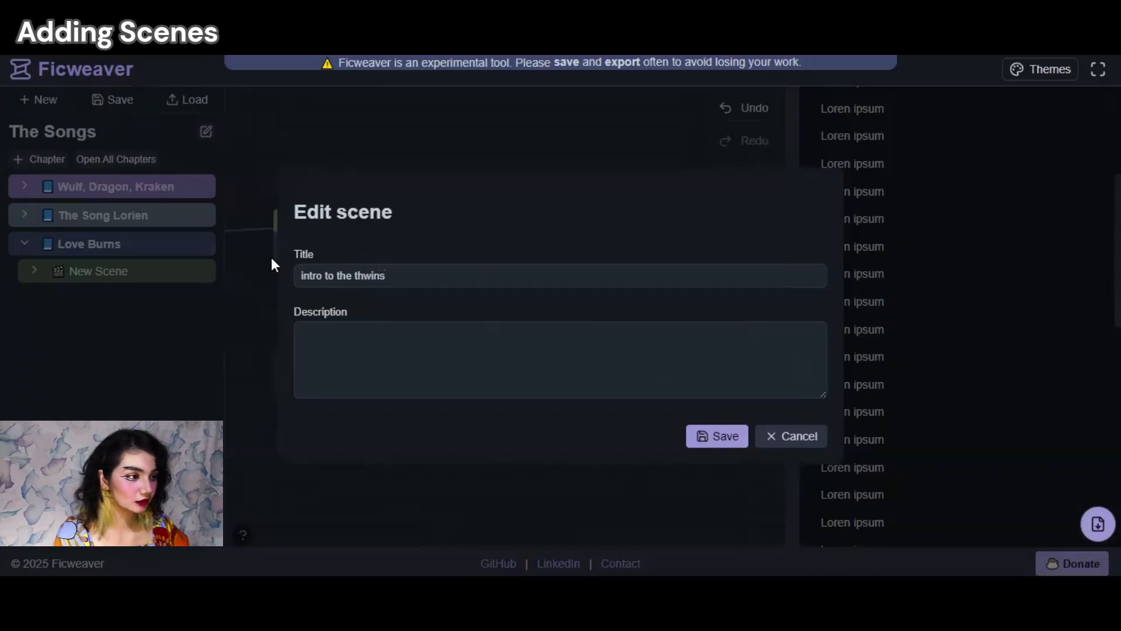
click(362, 275)
key(BackSpace)
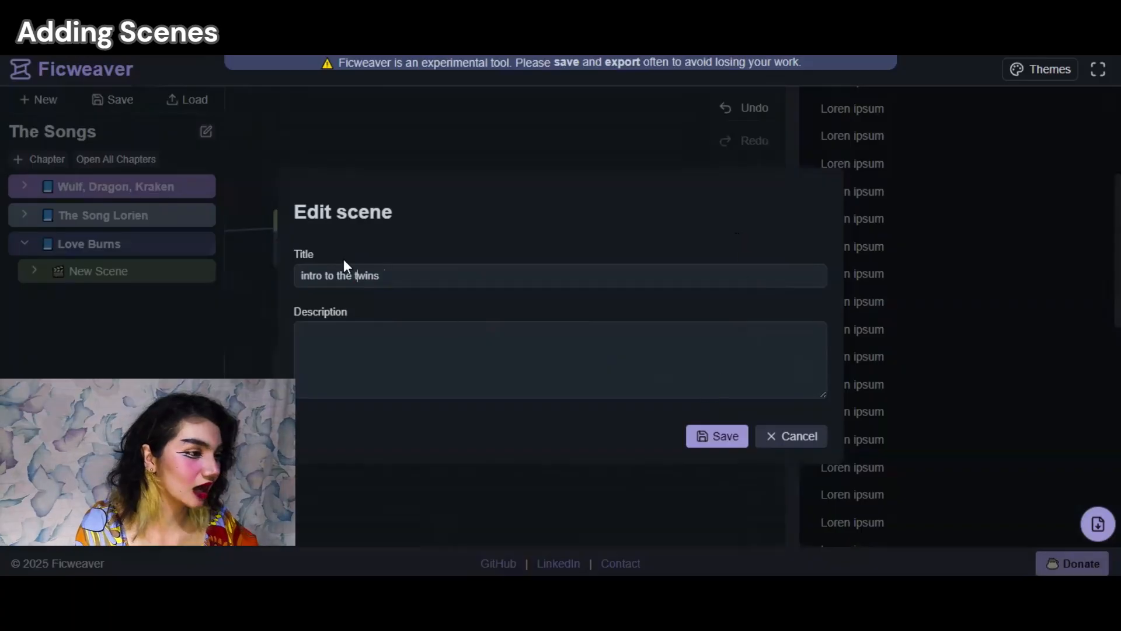
click(377, 352)
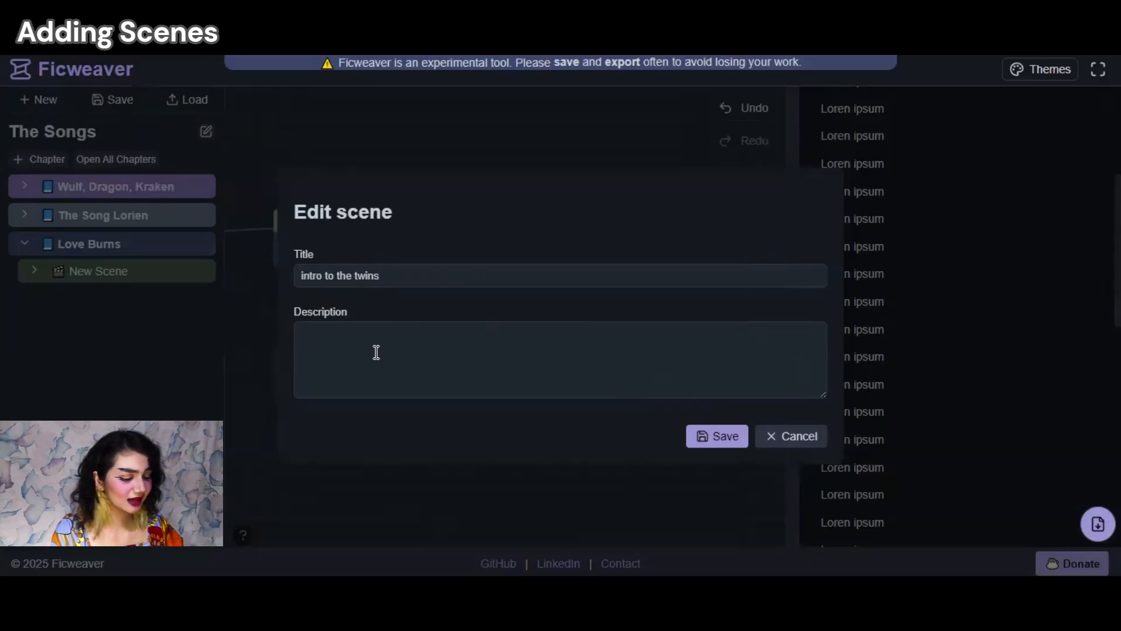
text(Raya and)
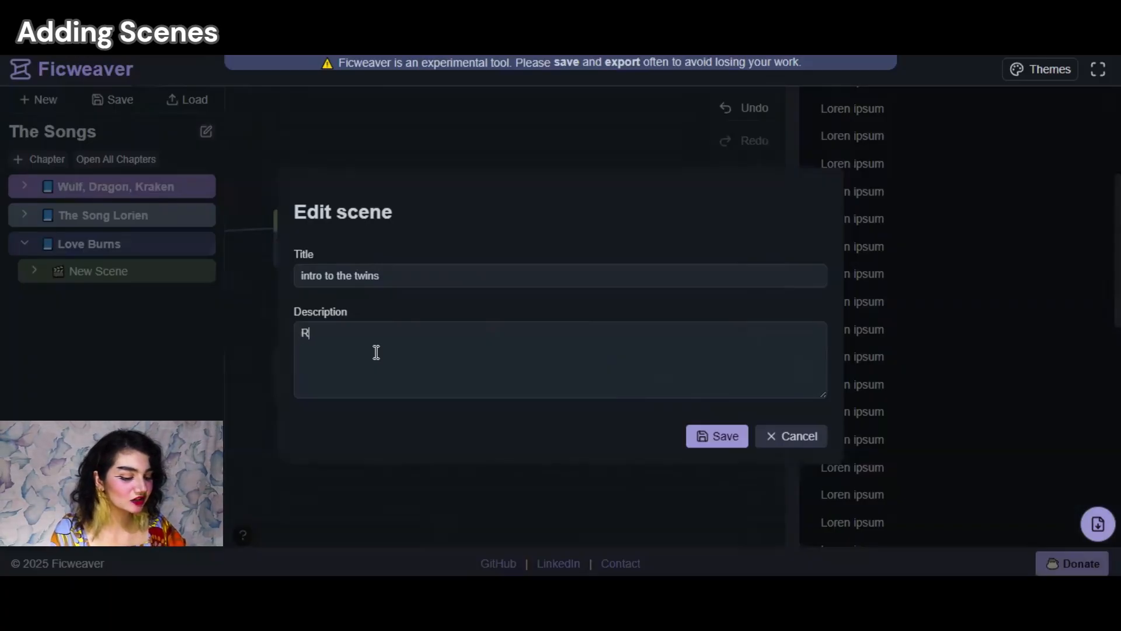
key(BackSpace)
key(BackSpace)
key(BackSpace)
key(BackSpace)
key(BackSpace)
key(BackSpace)
key(BackSpace)
key(BackSpace)
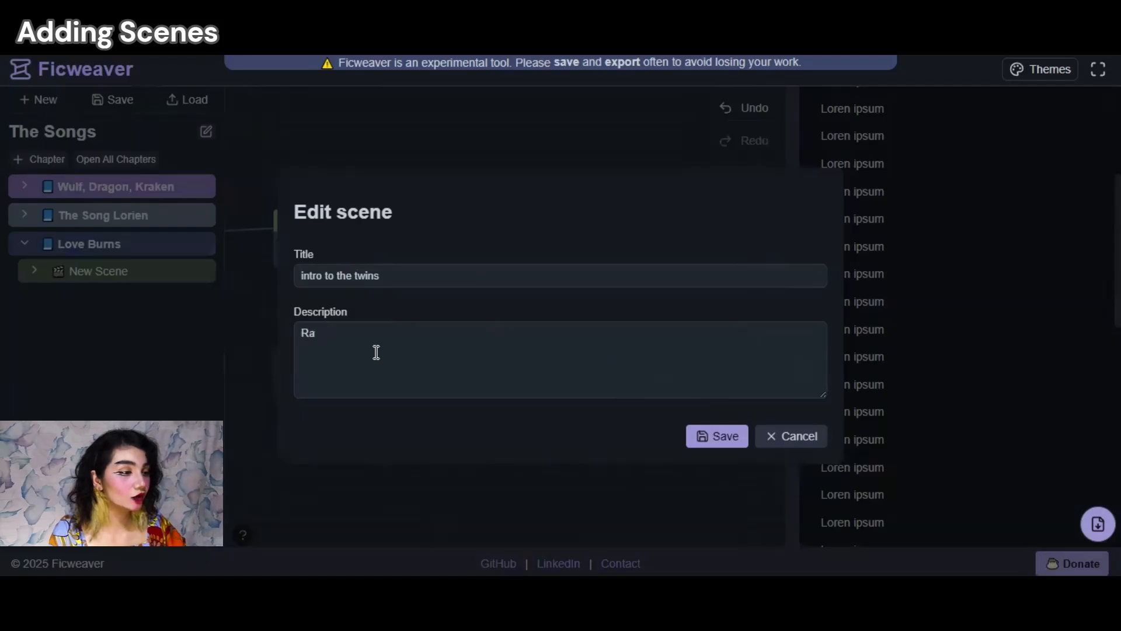
text(vivan)
key(BackSpace)
key(BackSpace)
key(BackSpace)
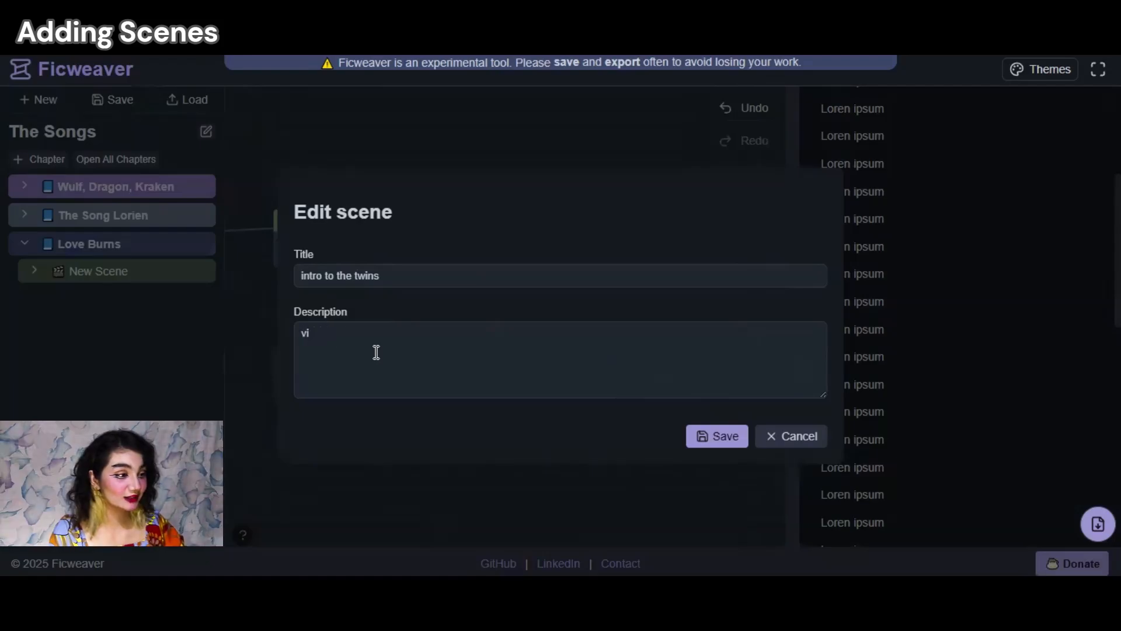
Step: Enter "Viven and Yves origin" as the scene's description and save the scene
text(Viven a)
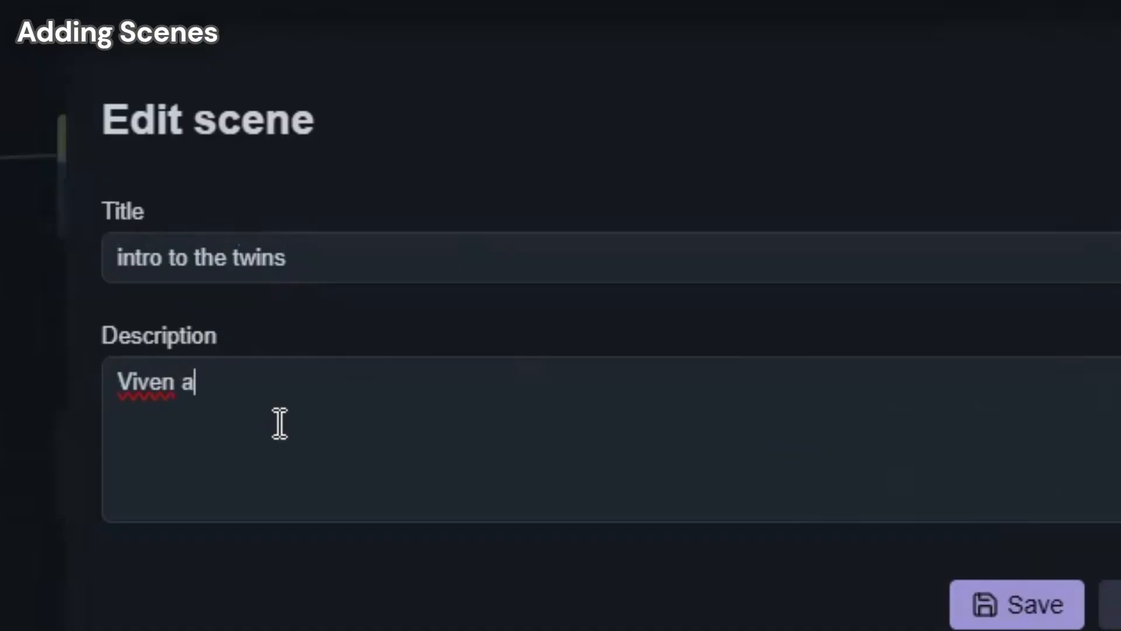
text(nd y)
key(BackSpace)
text(Yve)
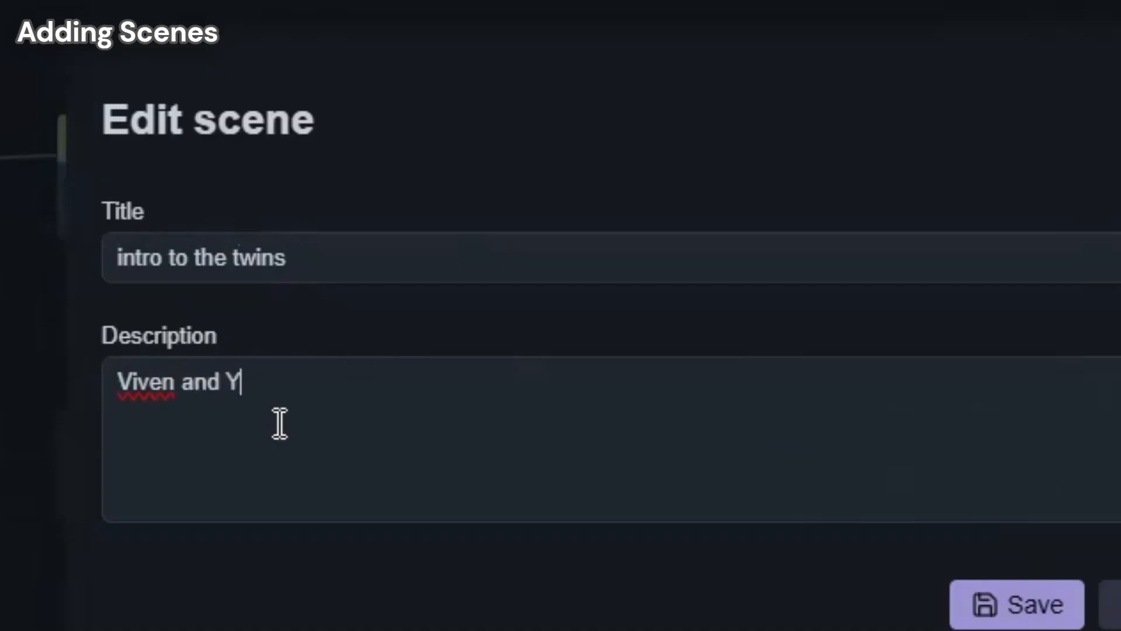
text(s on)
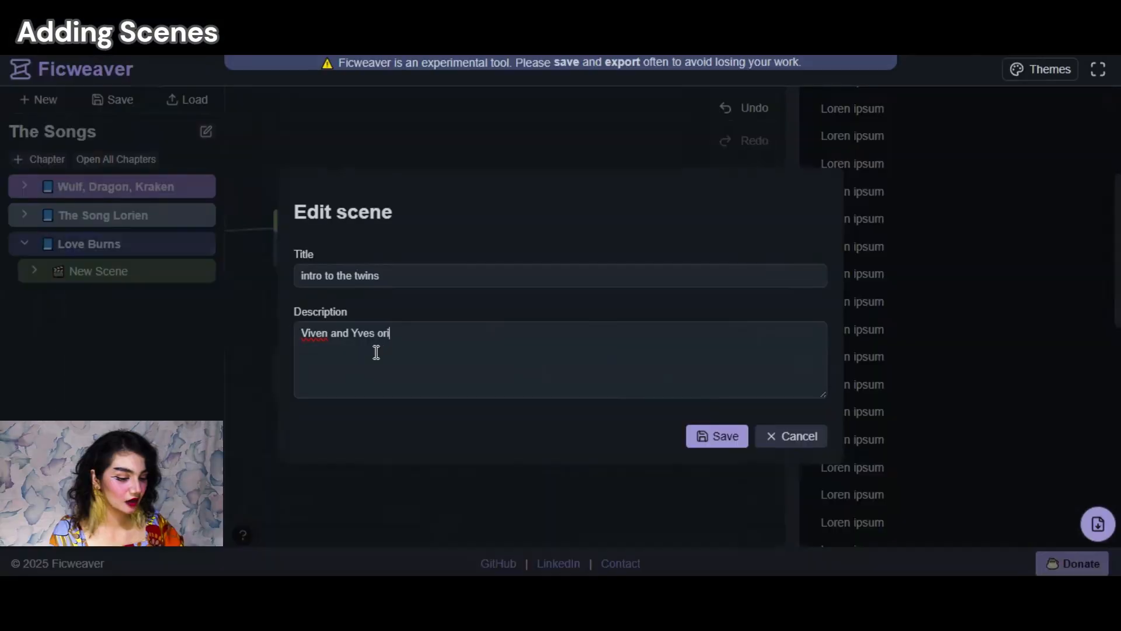
text(igin)
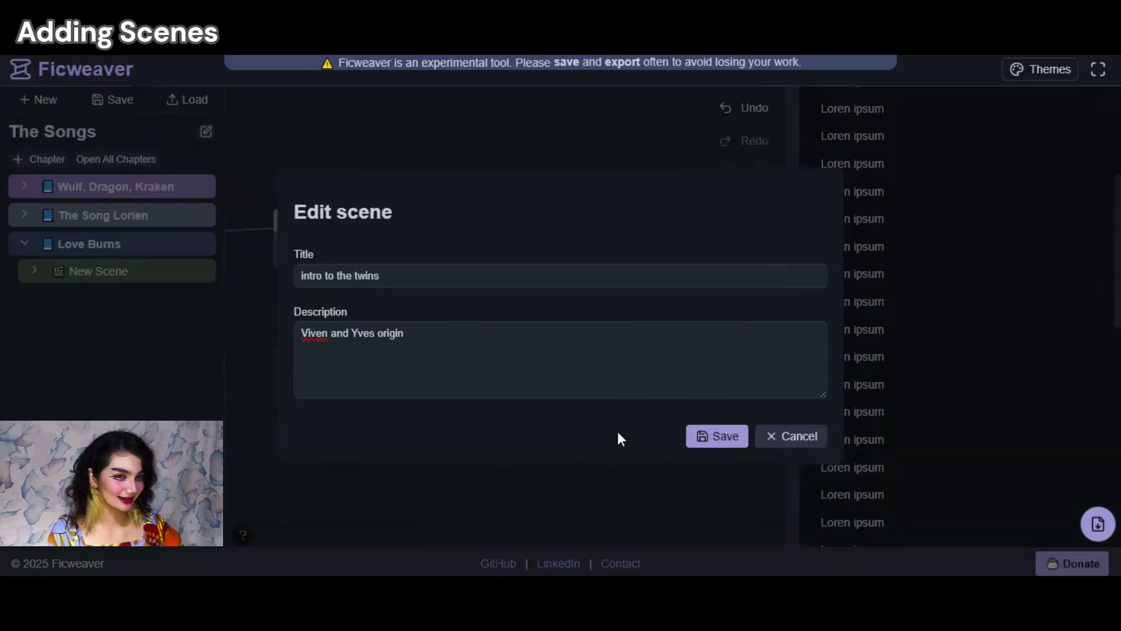
click(695, 432)
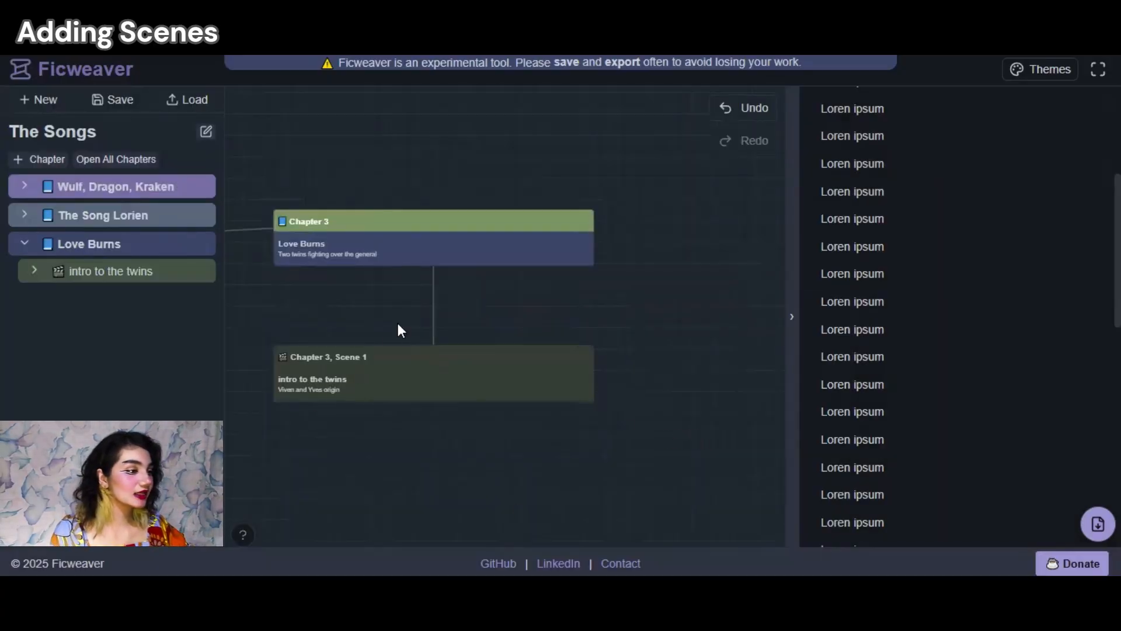
Step: Add another scene following "intro to the twins" and set its title to "the twins meet the general"
mouse_move(463, 391)
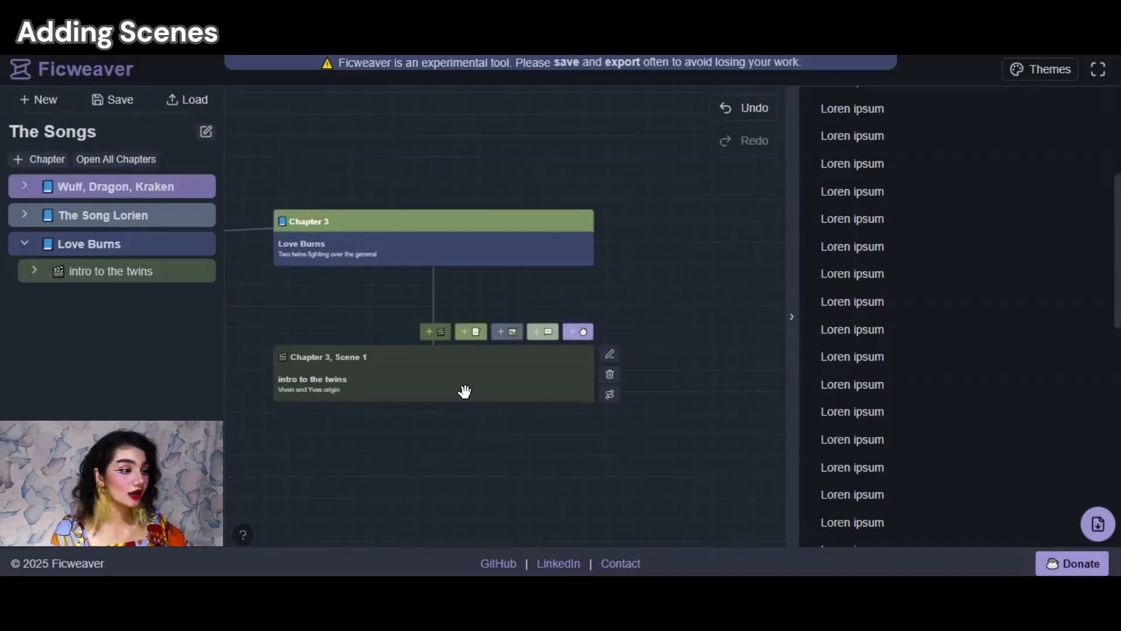
click(438, 334)
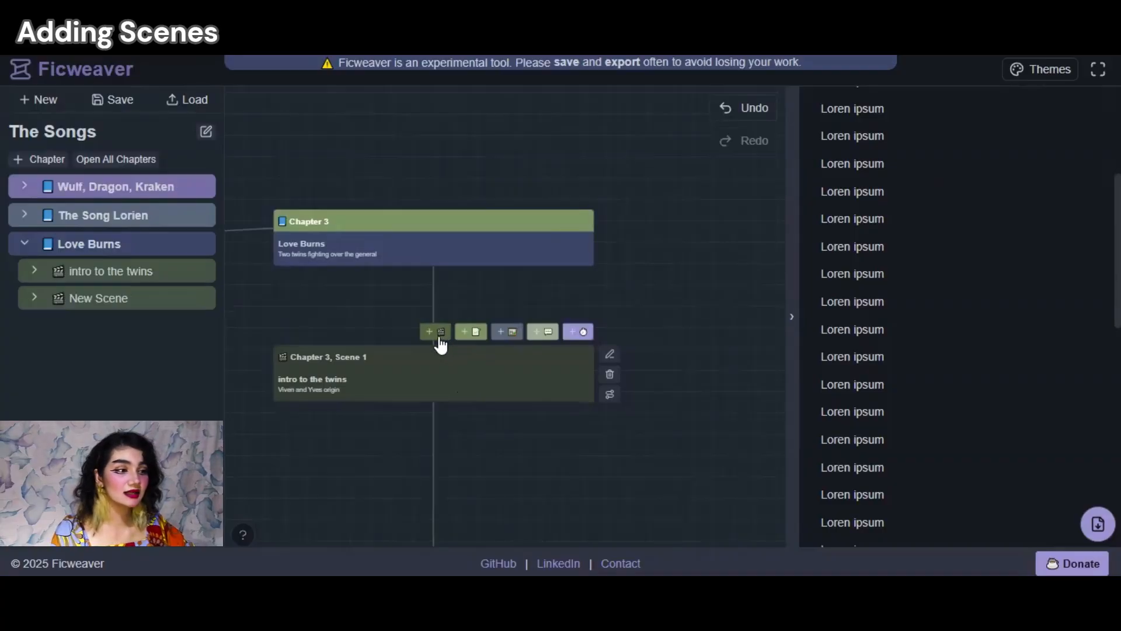
click(580, 540)
text(the t)
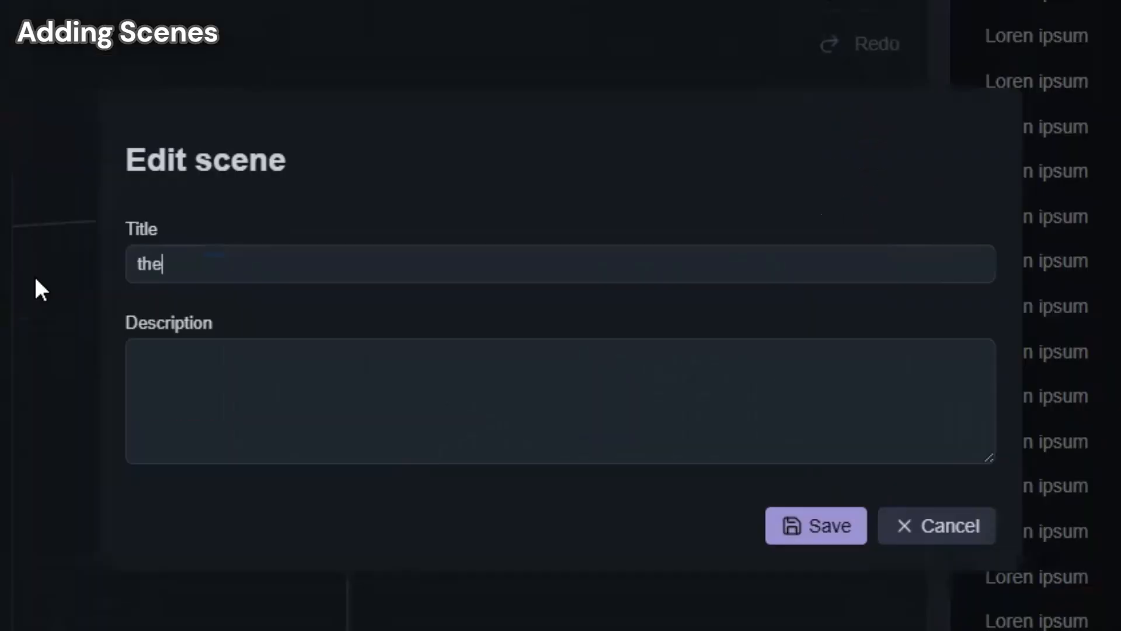
text(win s)
key(BackSpace)
key(BackSpace)
text(s meet the general)
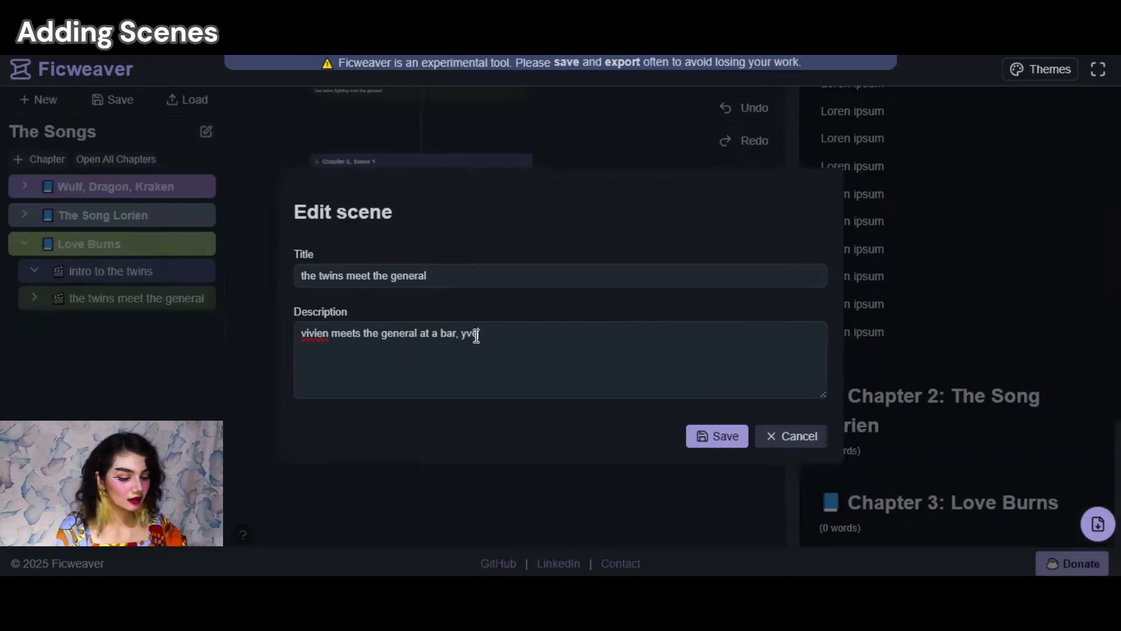
Step: Complete the second scene's description as "vivien meets the general at a bar, yves meets the general at the club" and save it
text(meets the gen)
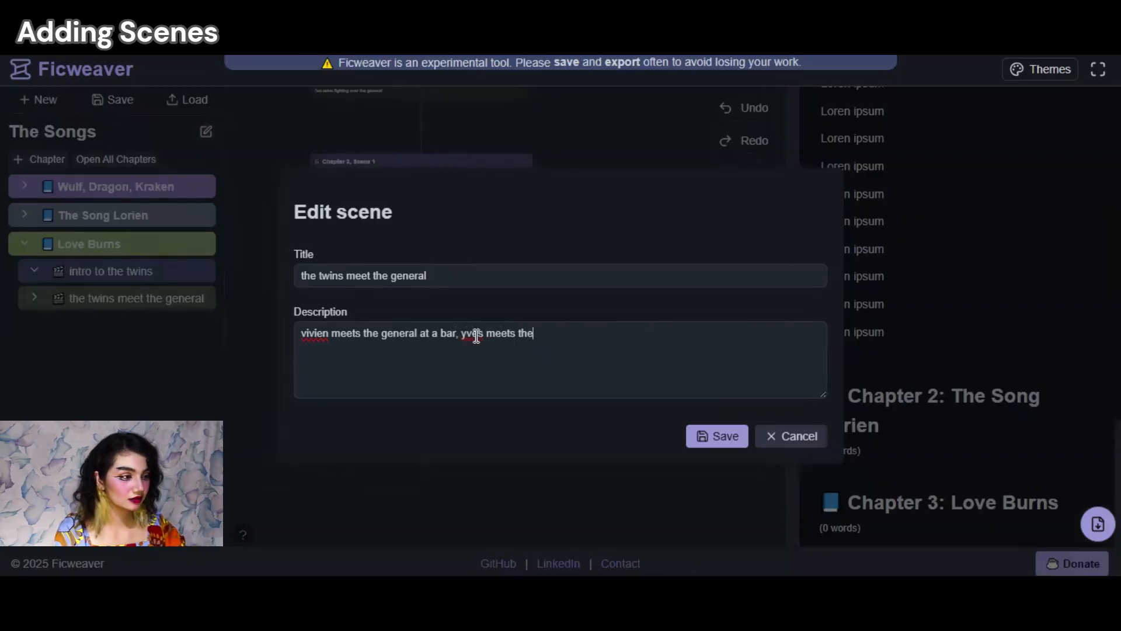
text(eral at the )
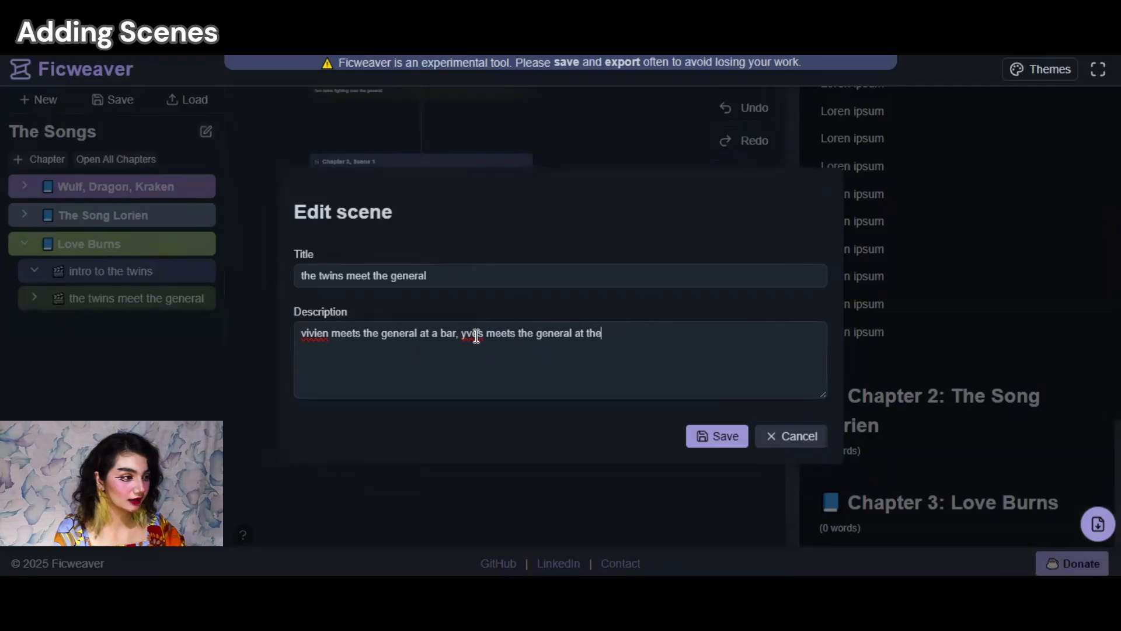
text(club)
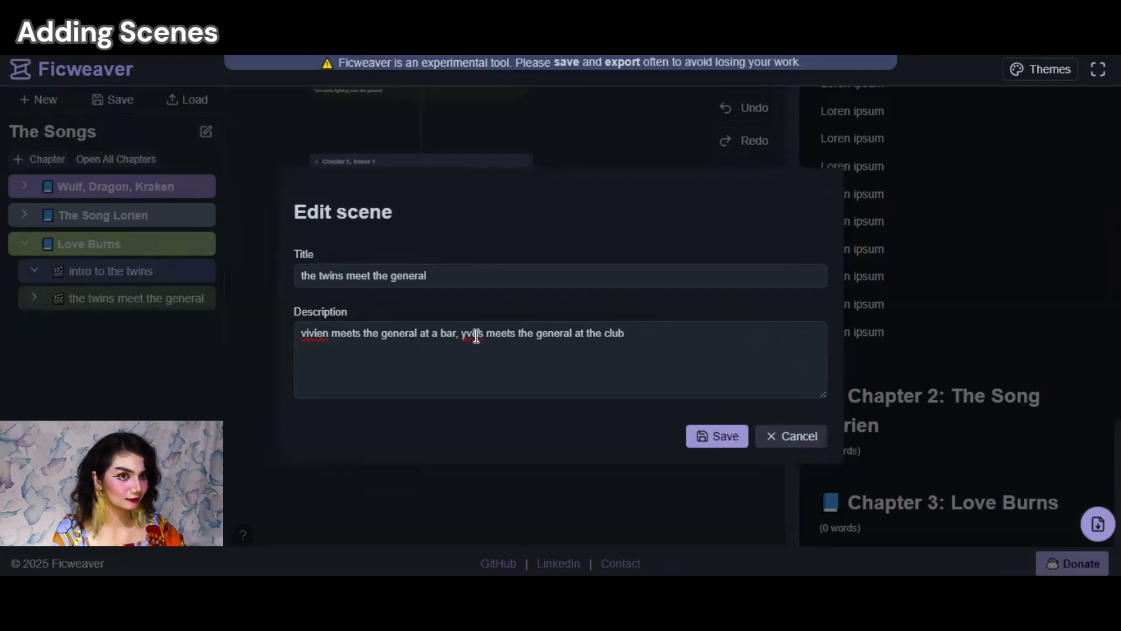
click(695, 434)
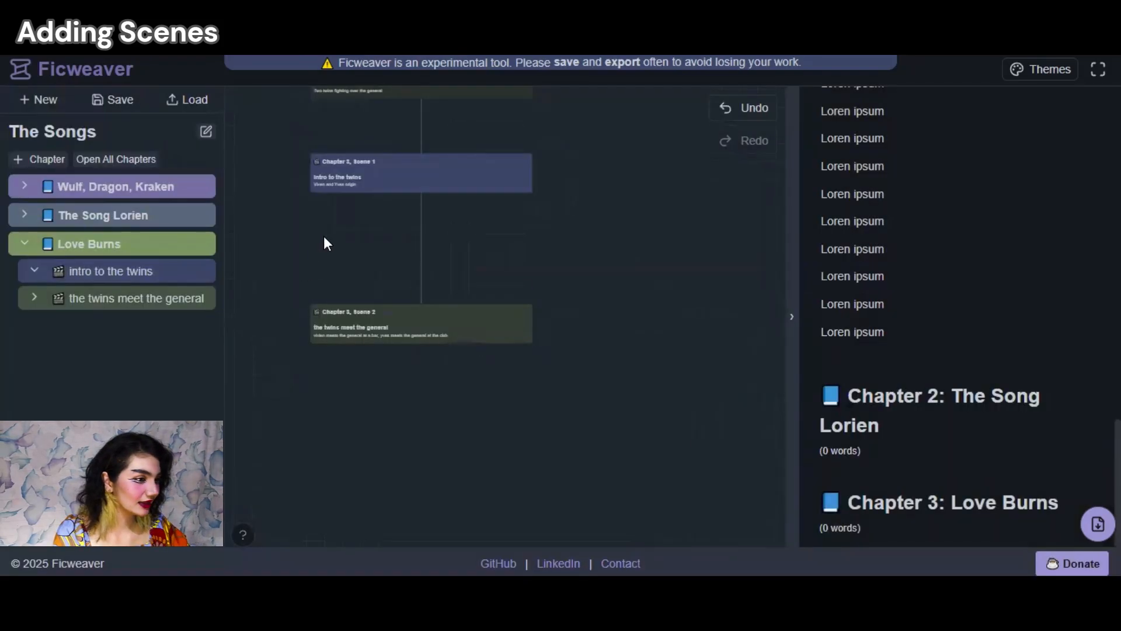
Step: Add a text block to the "intro to the twins" scene and set its summary to "vivien origin"
scroll(327, 234, up, 3)
drag(328, 243, 323, 373)
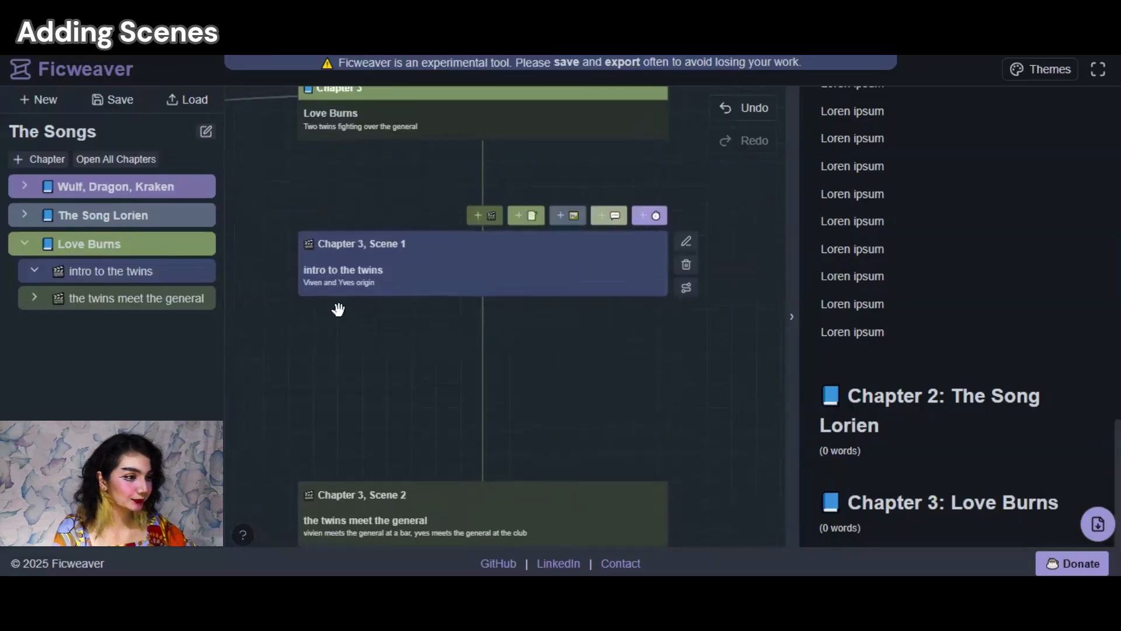
click(525, 216)
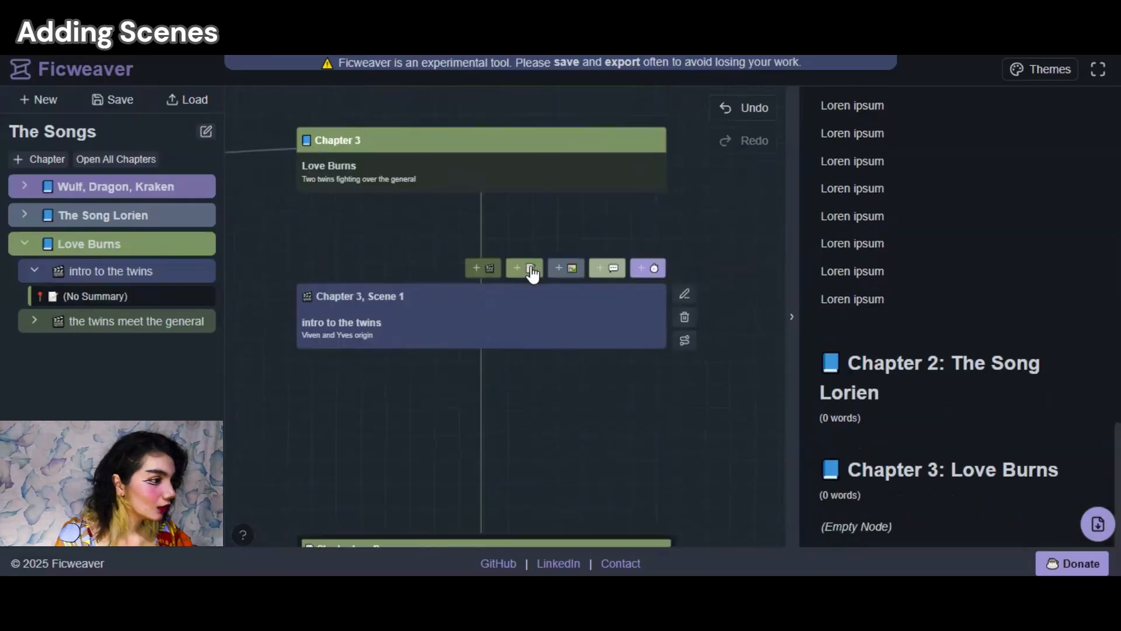
drag(435, 413, 437, 167)
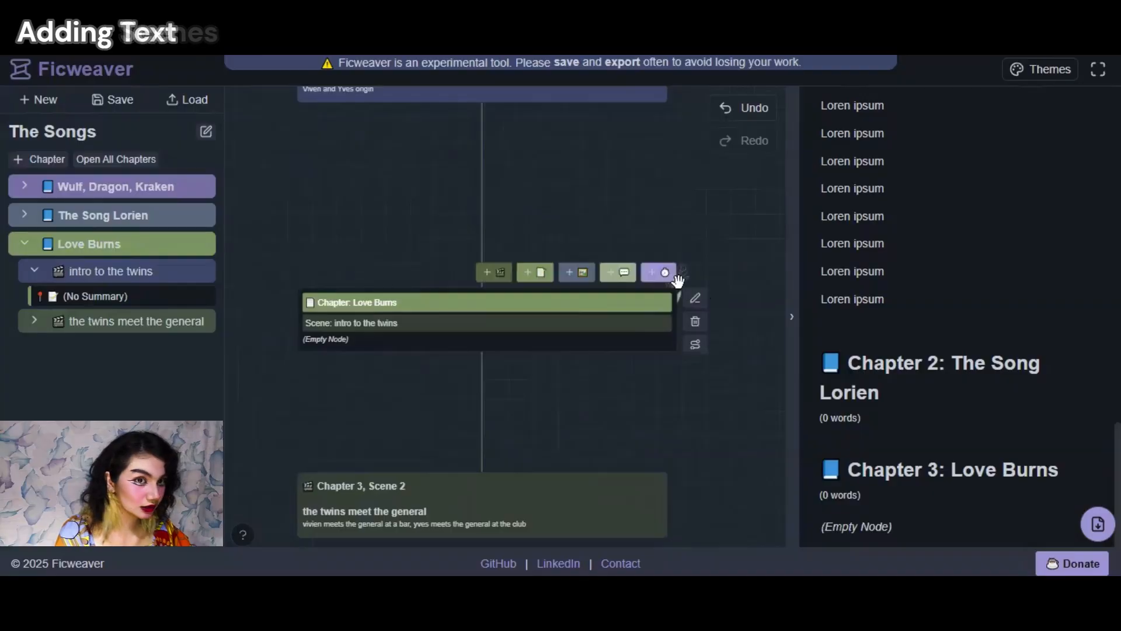
click(694, 299)
click(360, 239)
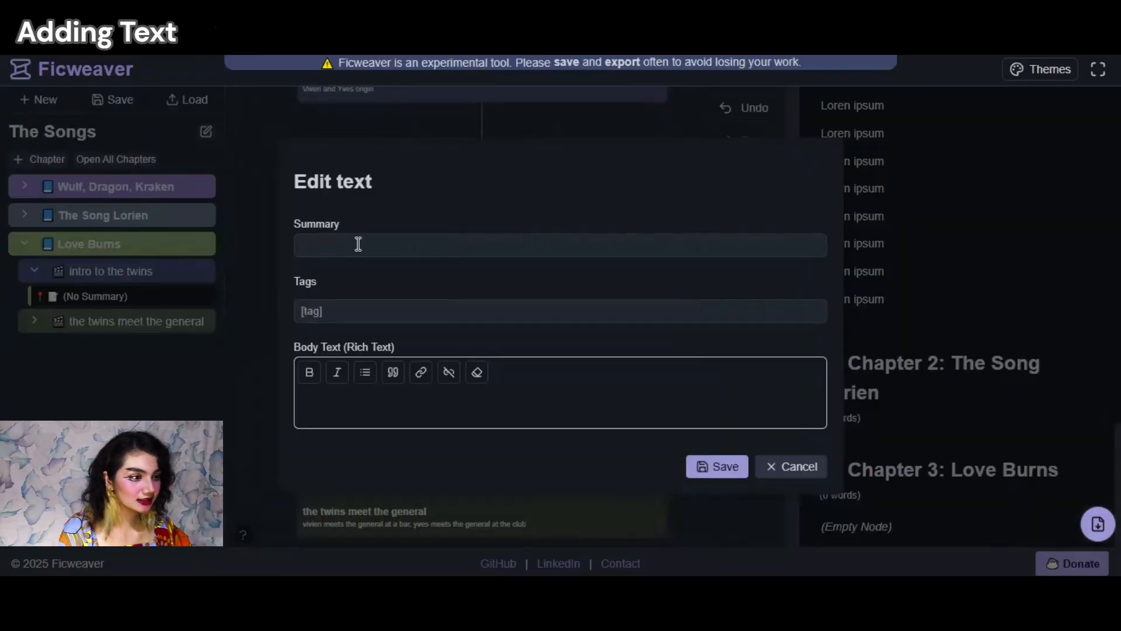
text(v)
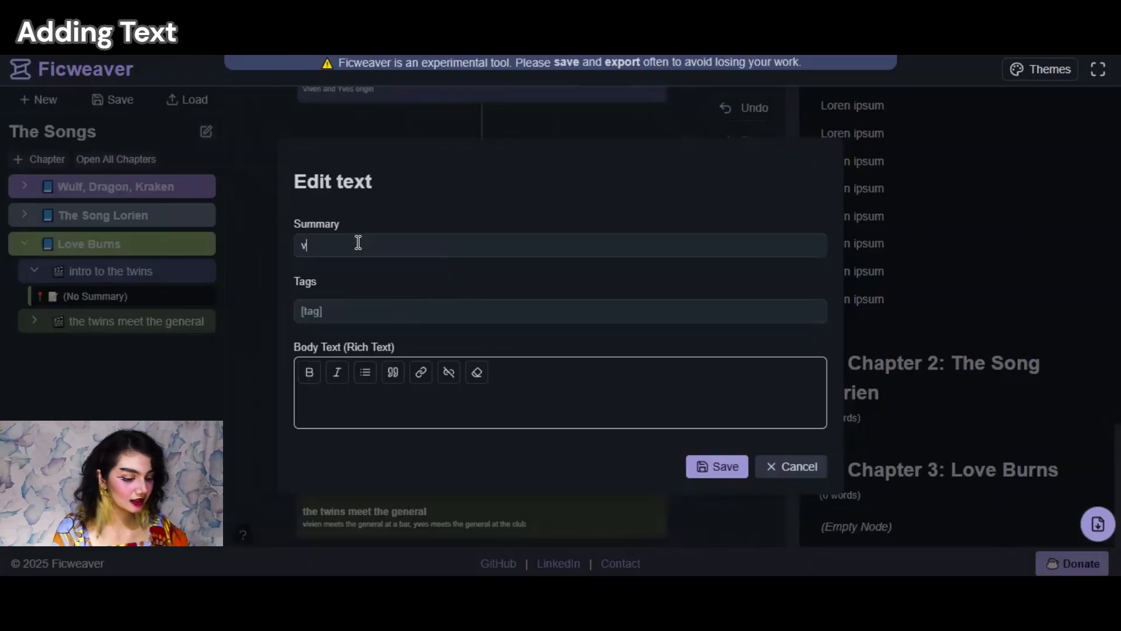
text(ivien ori)
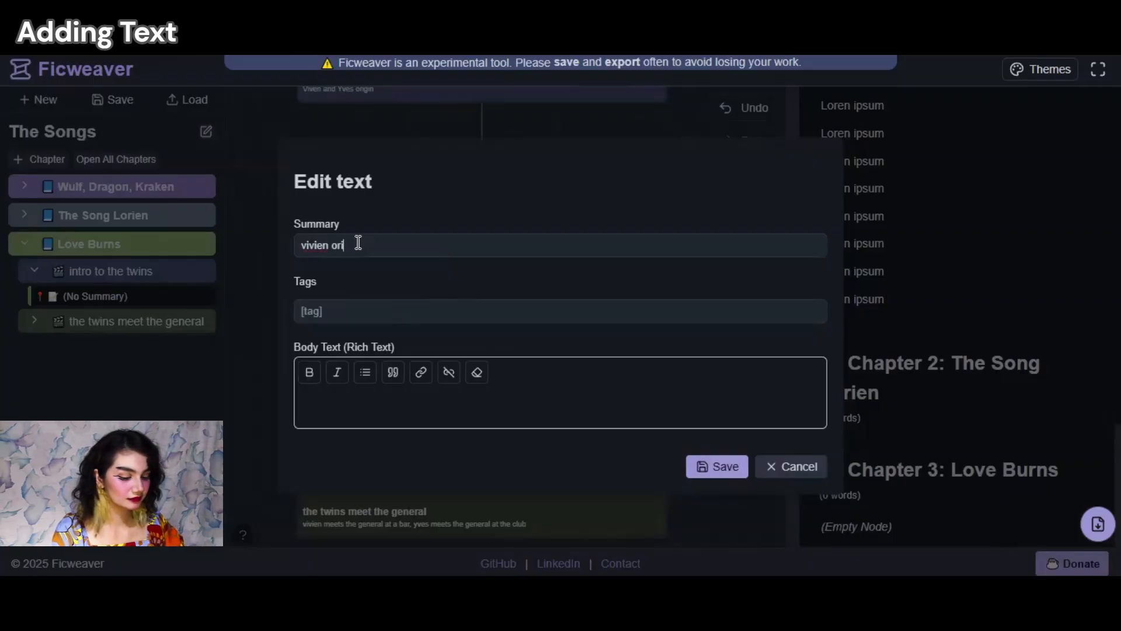
text(gin)
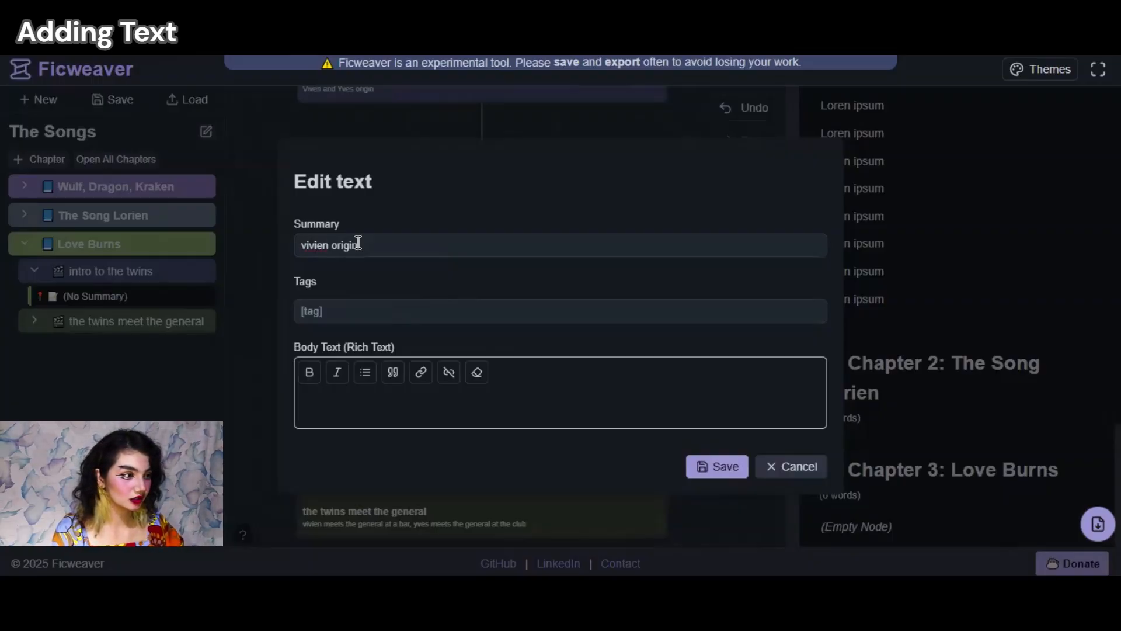
Step: Tag the text block with "vivien"
click(341, 303)
text(vivi)
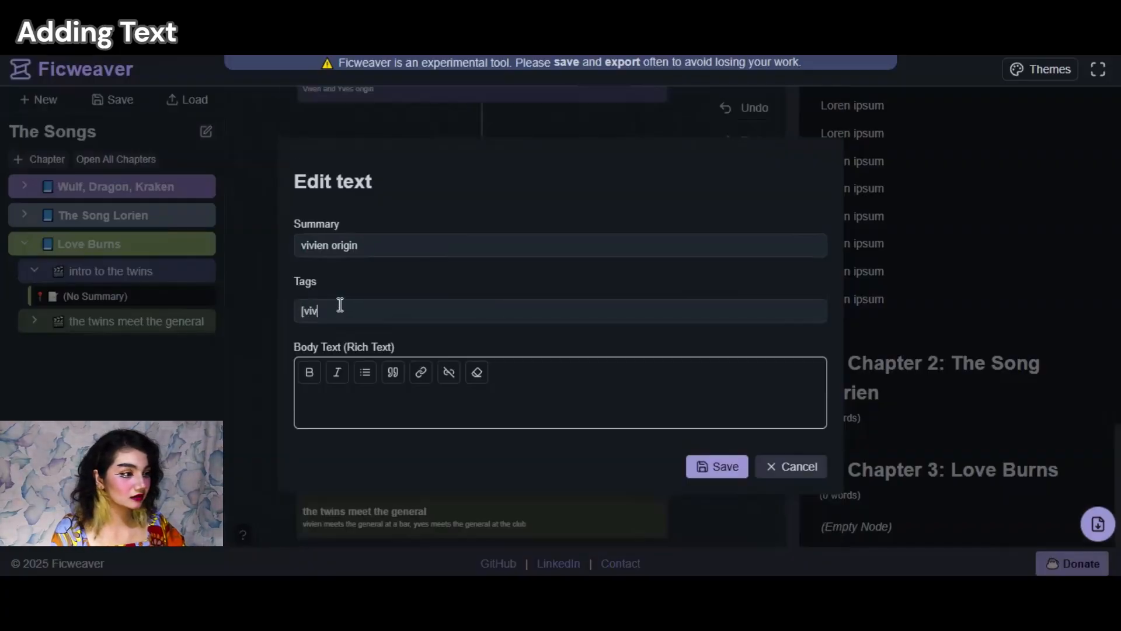
text(en)
key(BackSpace)
key(BackSpace)
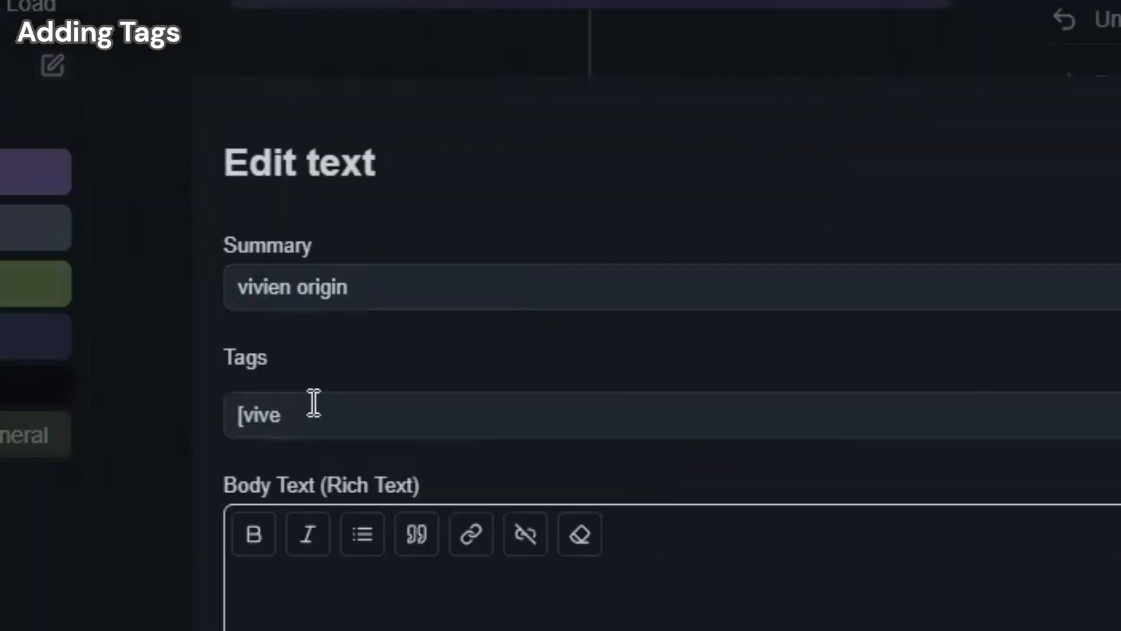
text(ien])
key(Return)
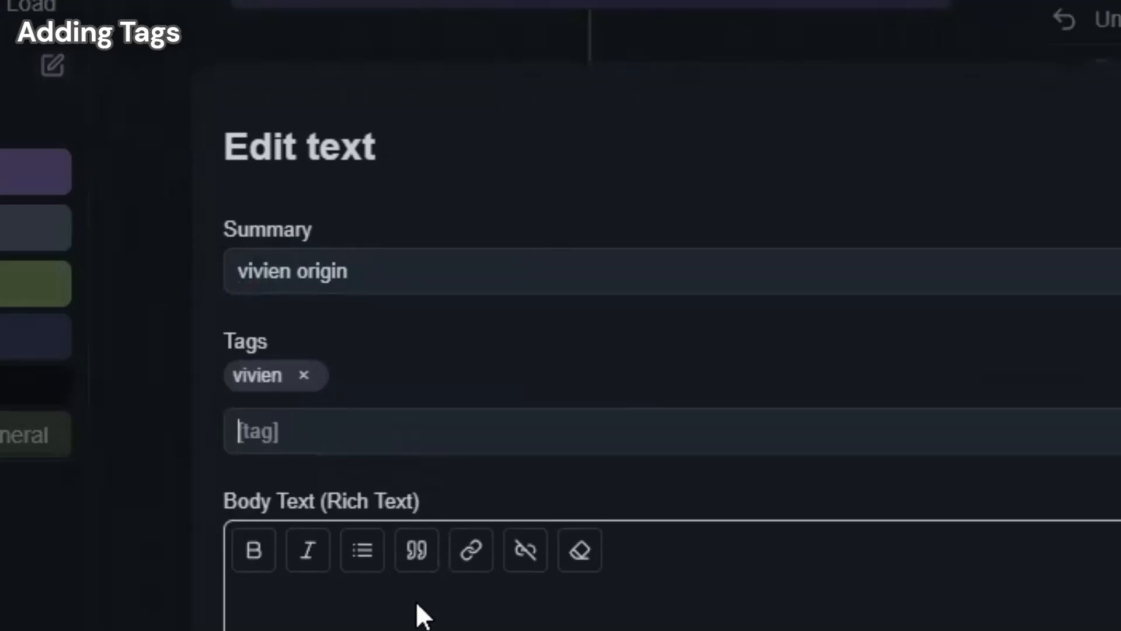
Step: Enter "halalallallalalala" as the body text of the "vivien origin" block and save it
click(388, 614)
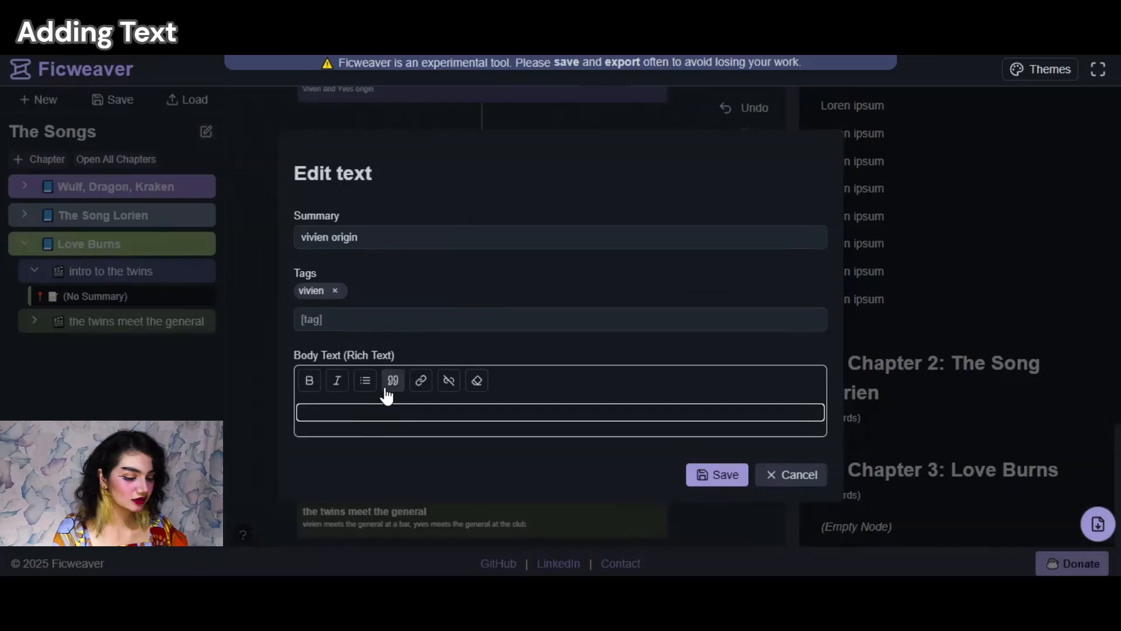
text(halalallalalala)
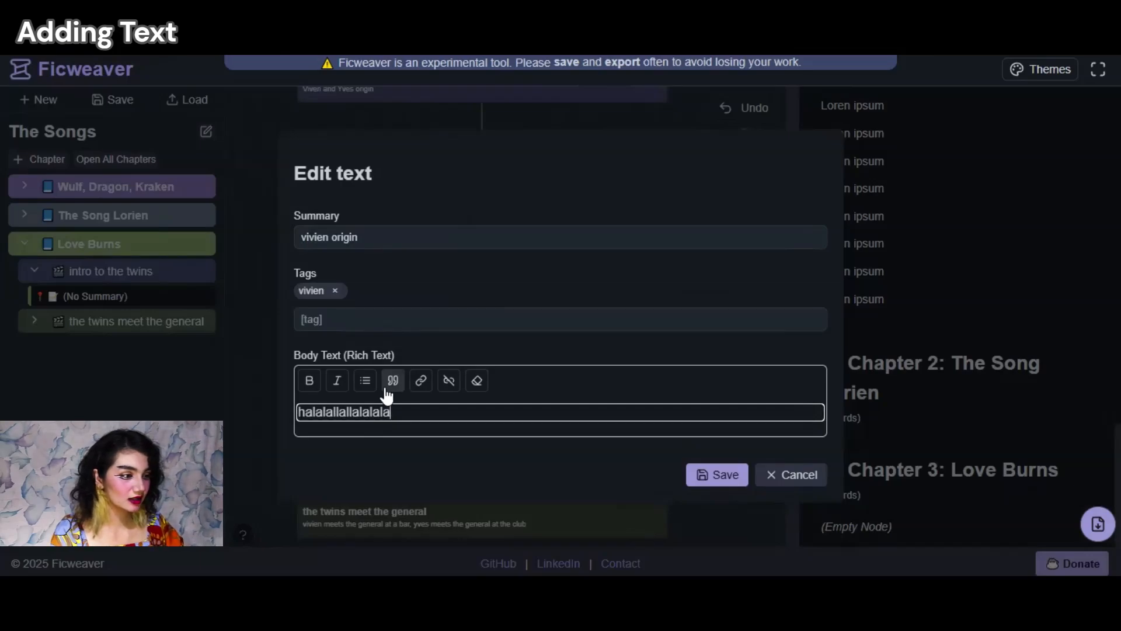
click(695, 474)
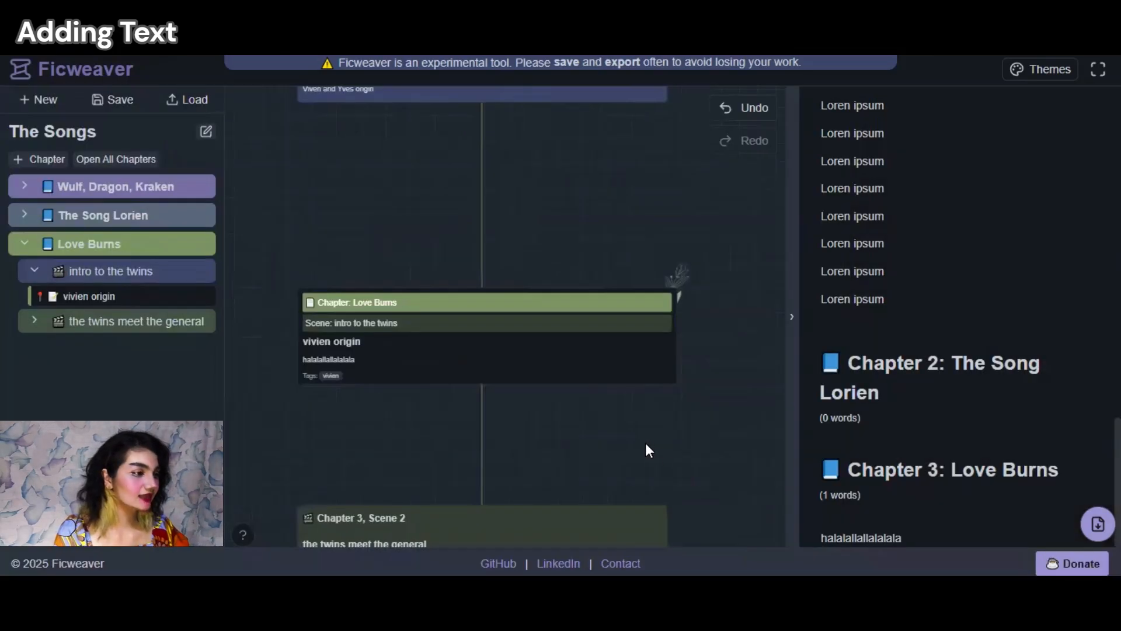
Step: Add another text block following "vivien origin" and set its summary to "yves origin"
mouse_move(580, 340)
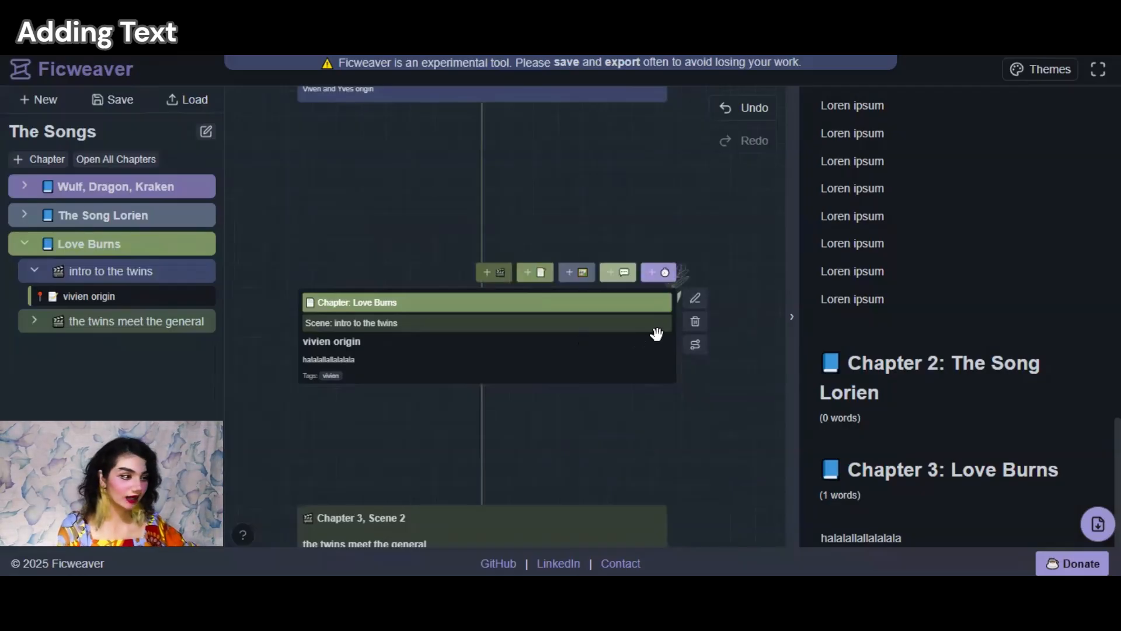
click(536, 275)
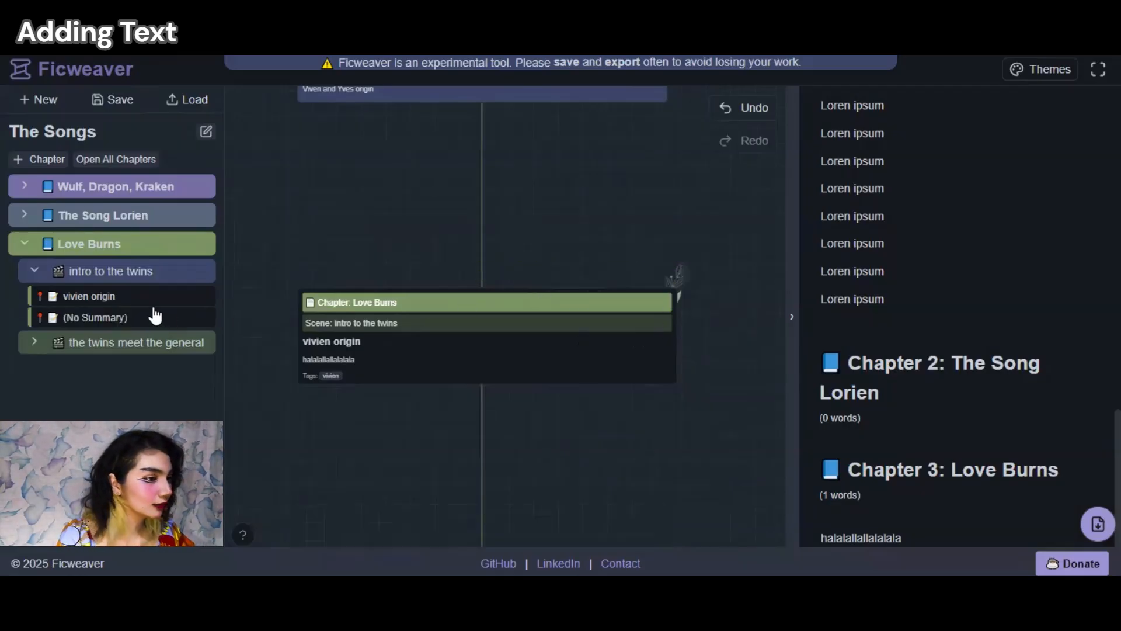
click(660, 325)
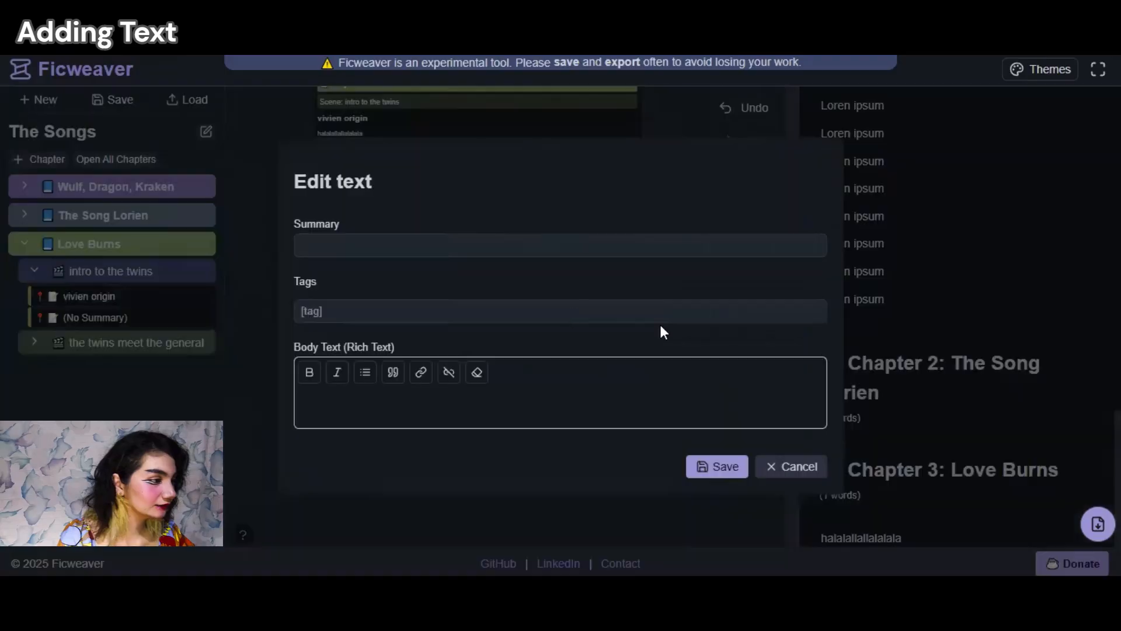
text(yve)
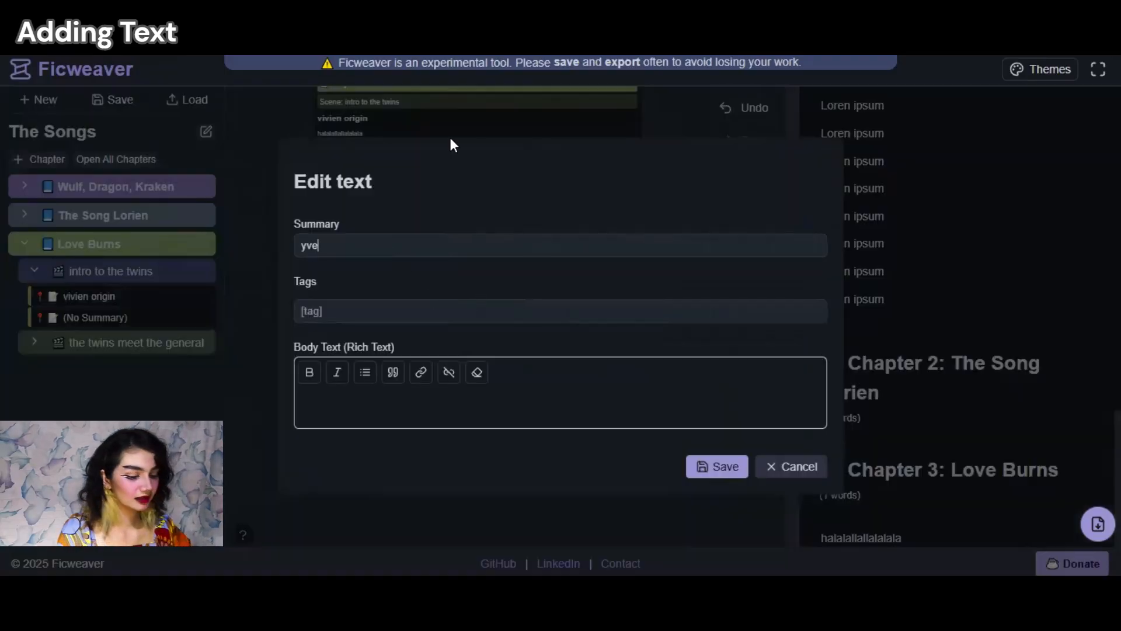
text(s or)
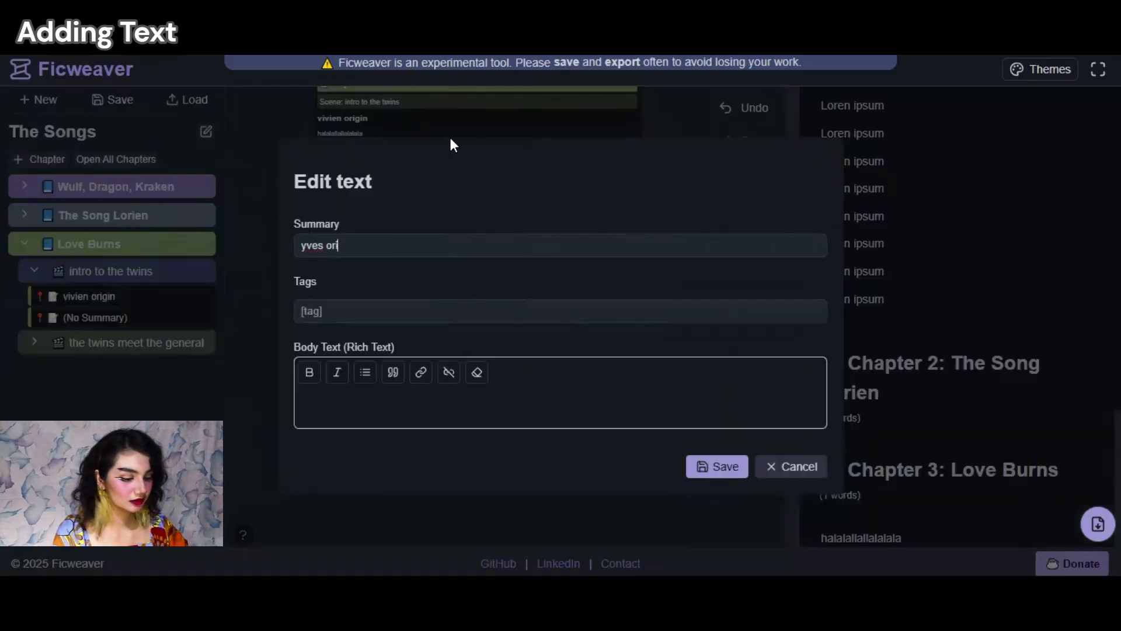
text(igin)
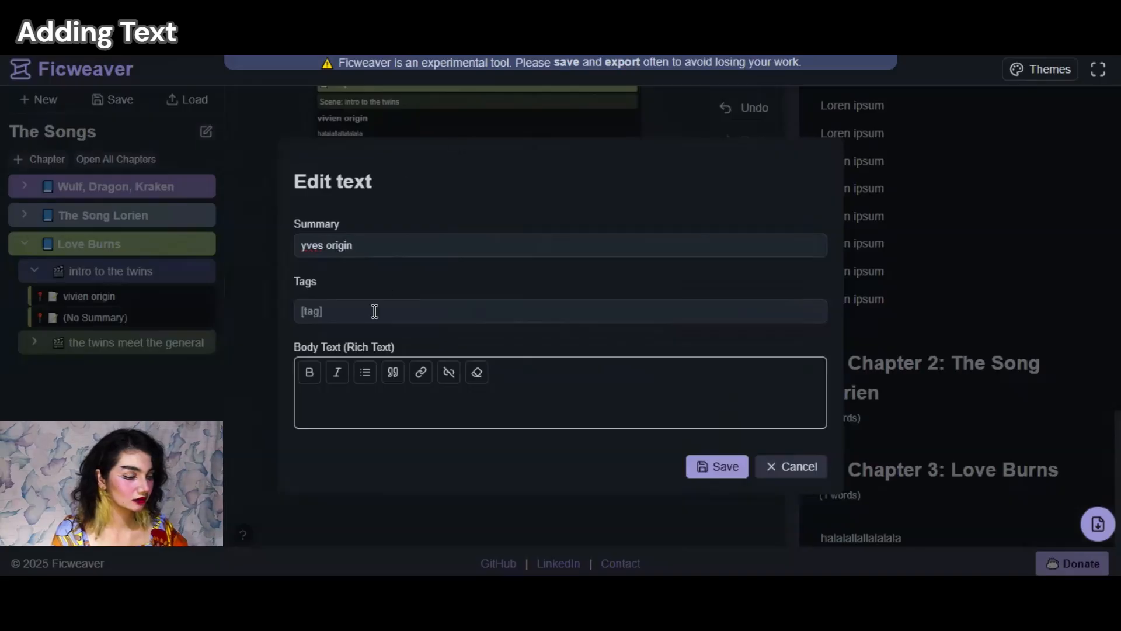
Step: Enter "[yves]" as the tag and "popopopopopo" as the body text, and save the text block
click(374, 311)
text(yves)
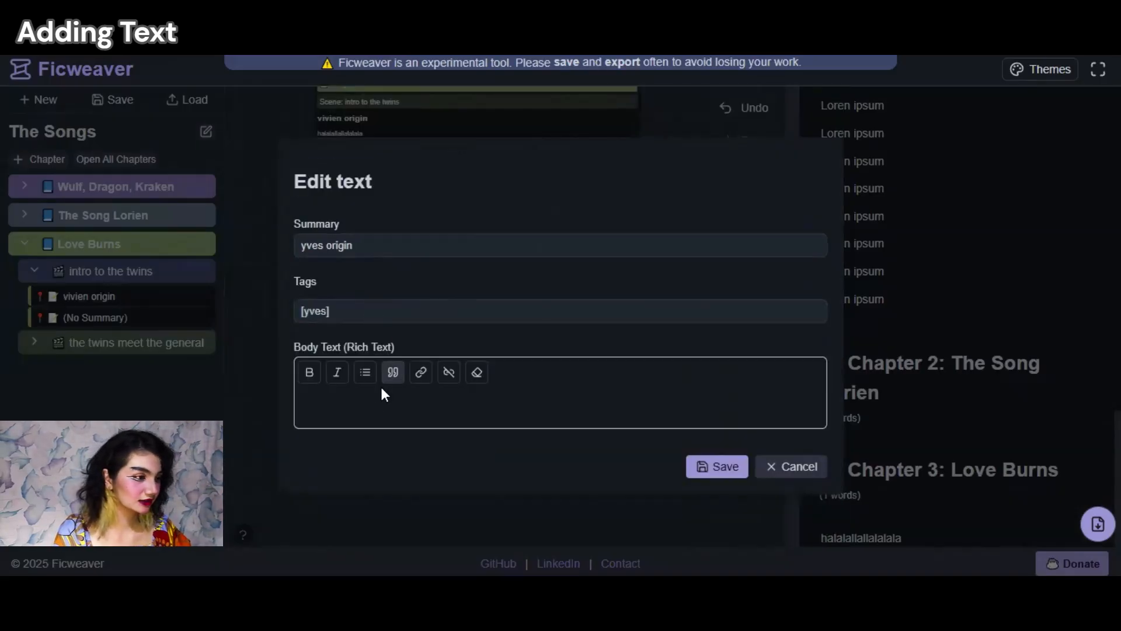
click(347, 406)
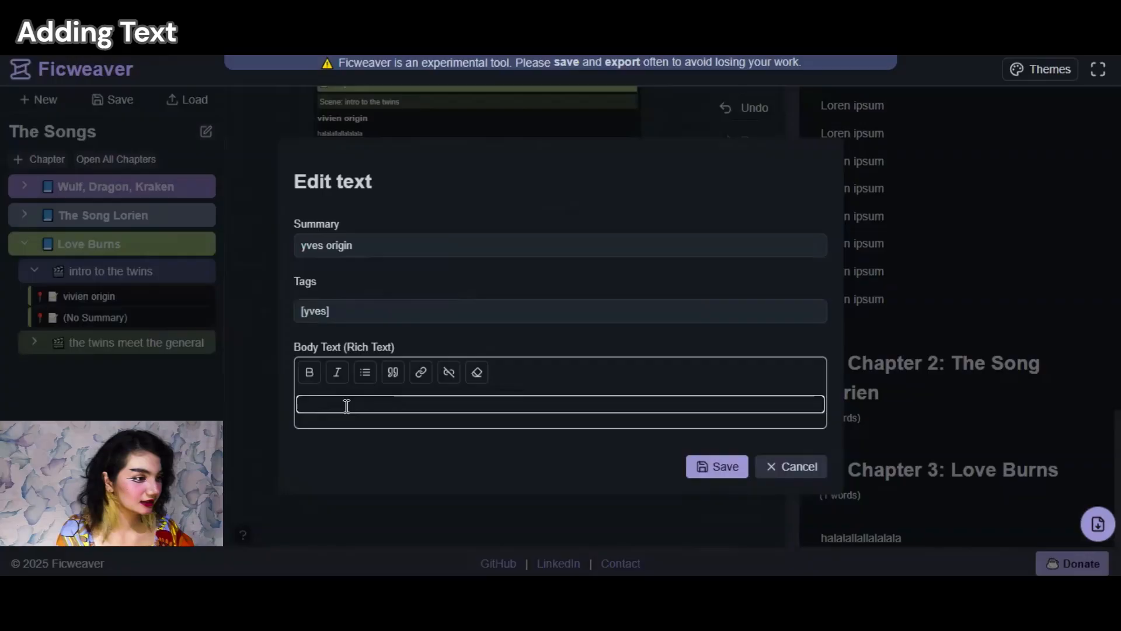
text(popopopopopo)
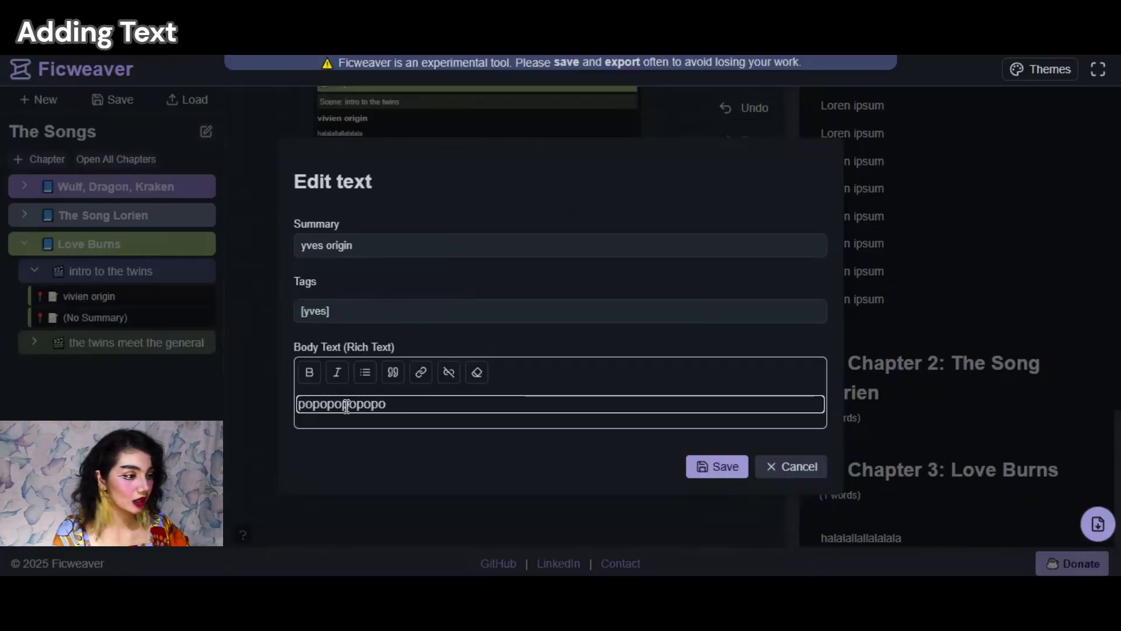
click(732, 459)
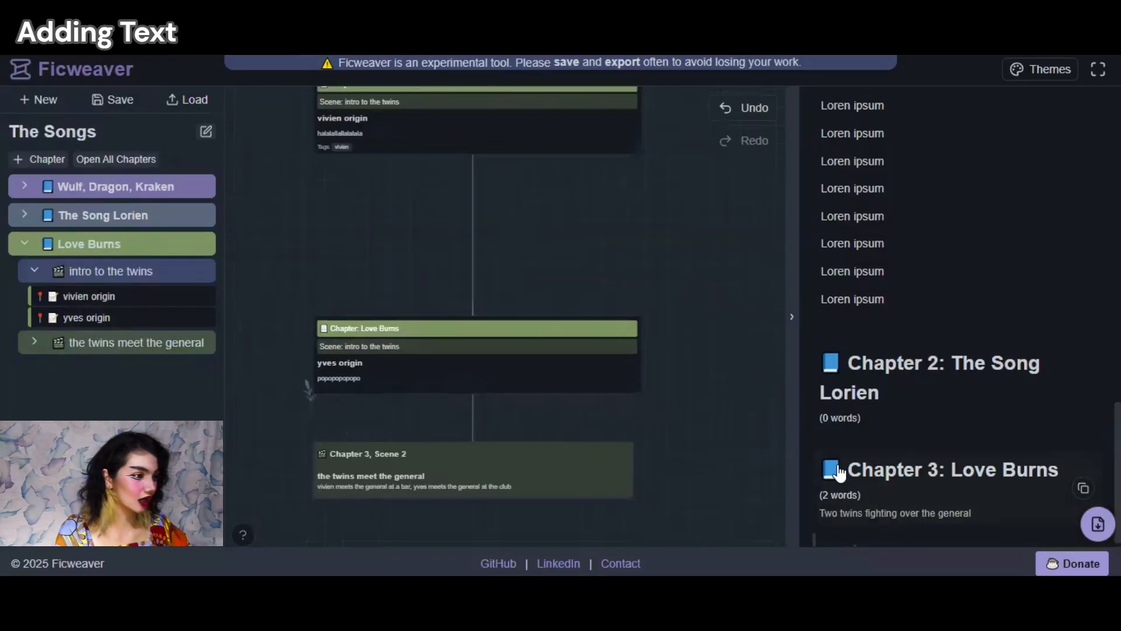
Step: Add a text block to the "the twins meet the general" scene and assign it the existing tag "wulf"
drag(712, 454, 679, 265)
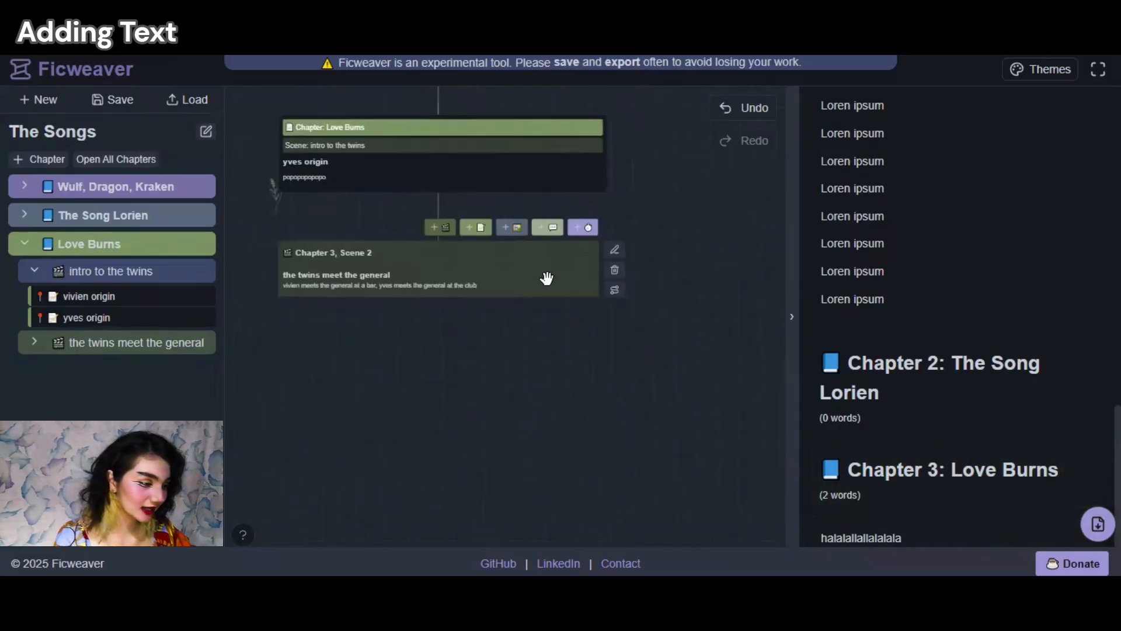
click(619, 252)
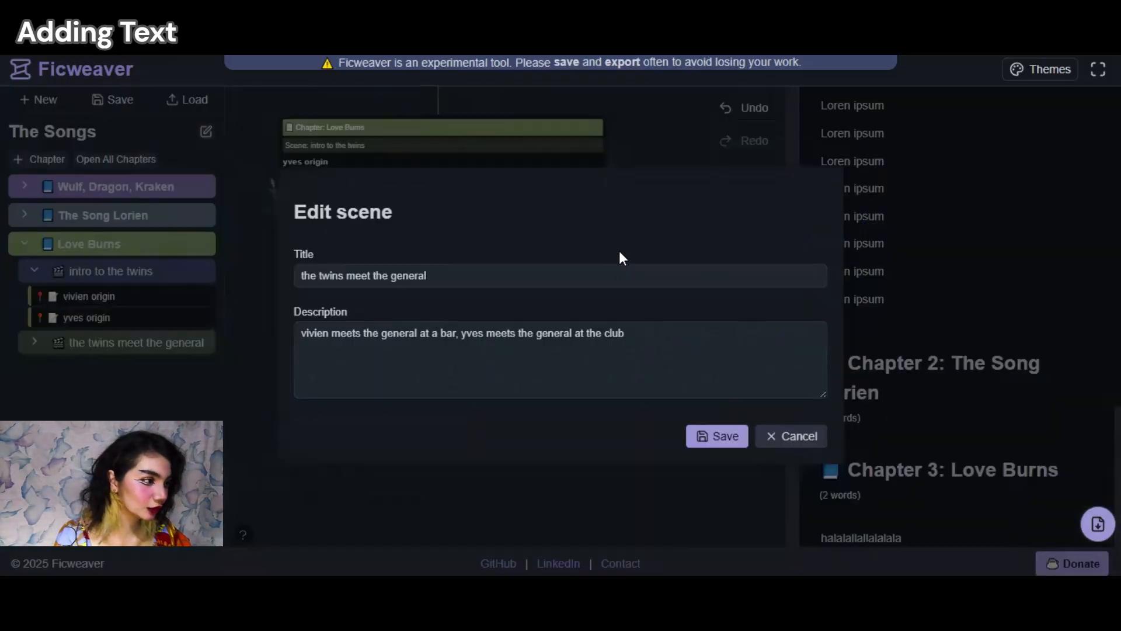
click(815, 437)
click(480, 228)
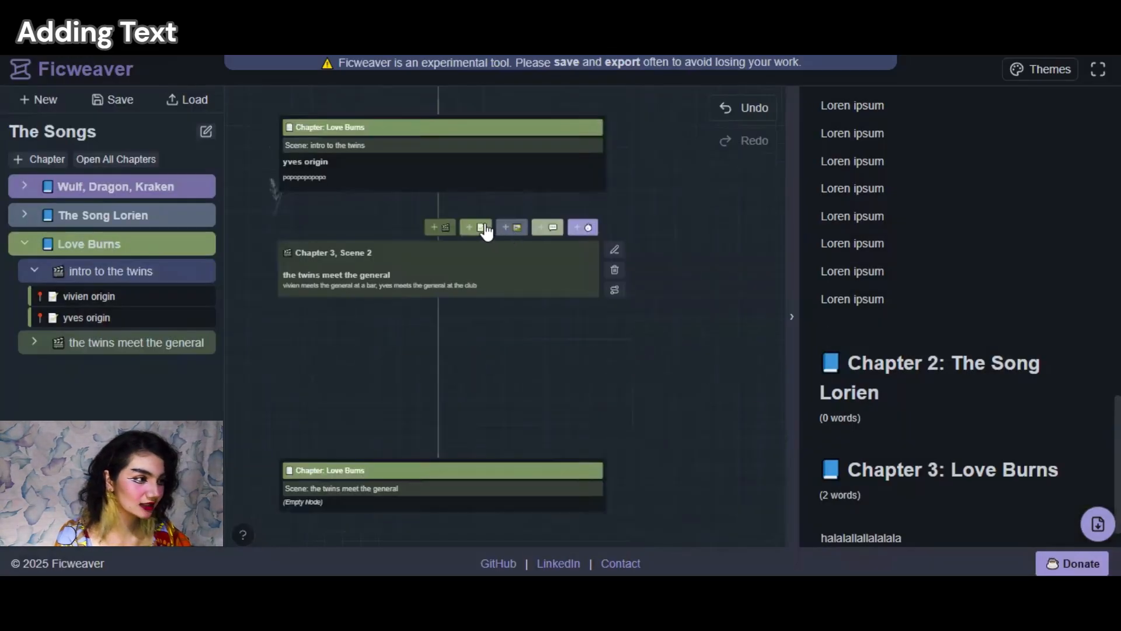
click(628, 382)
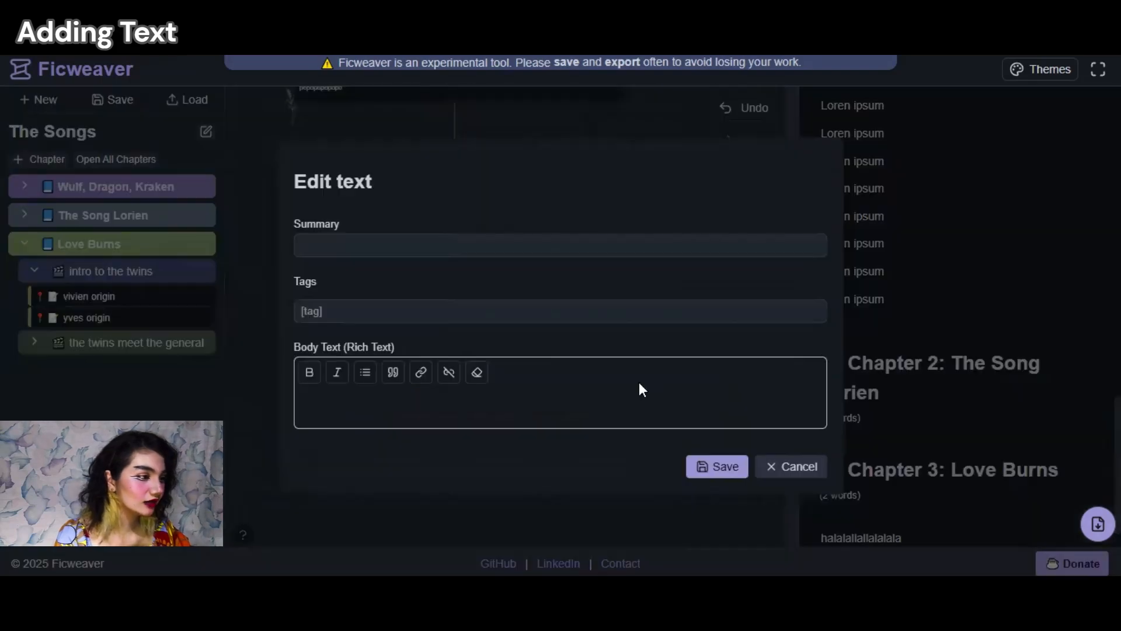
click(385, 295)
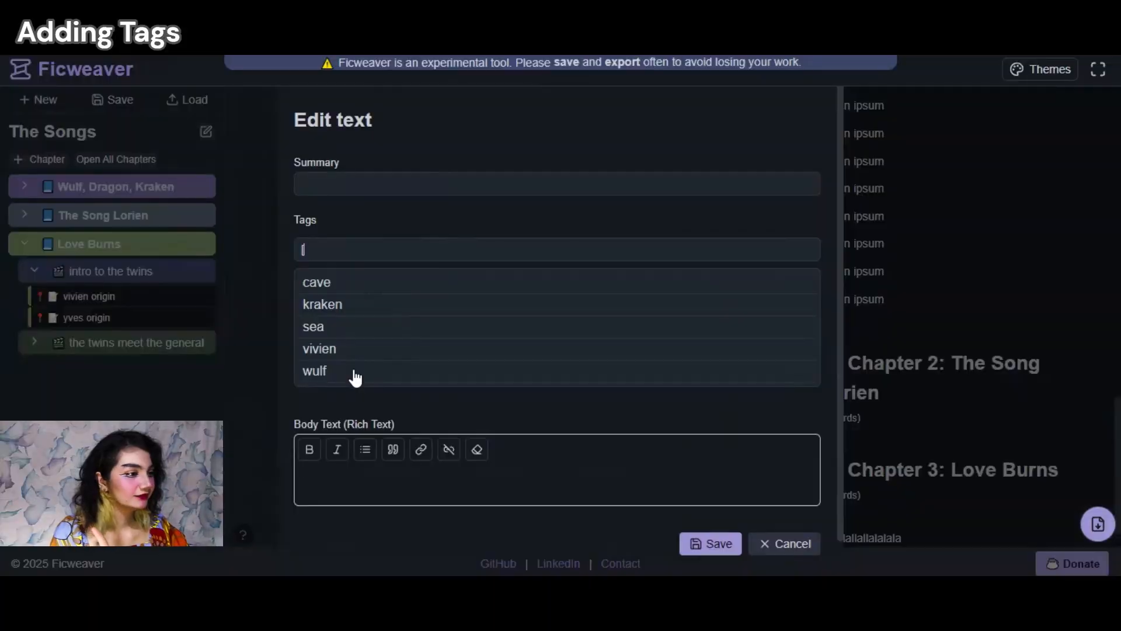
click(353, 372)
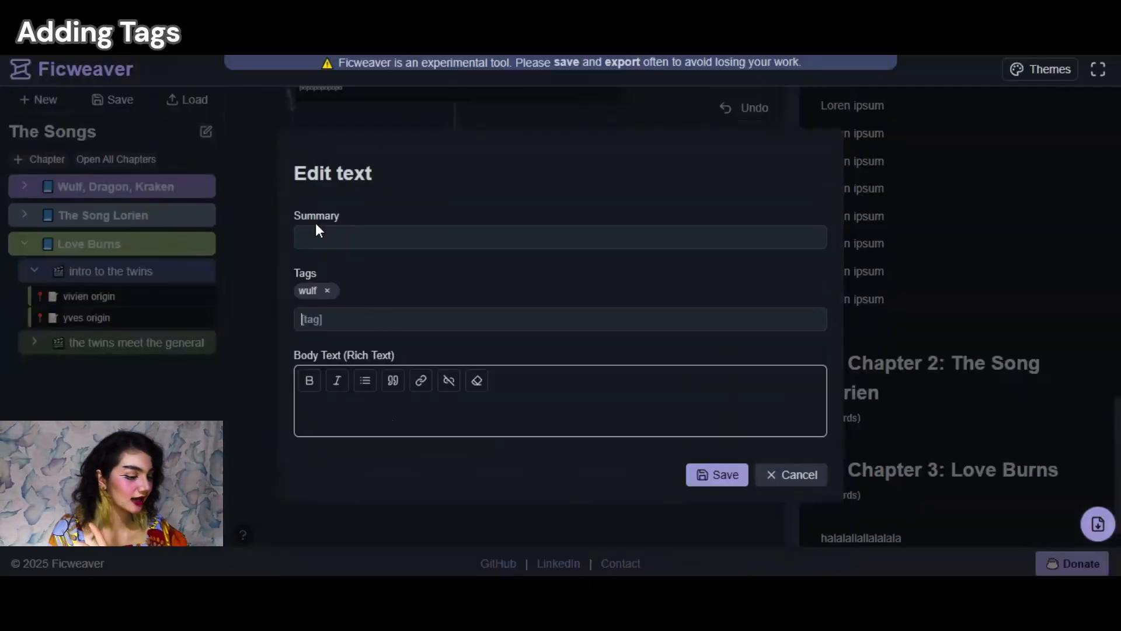
Step: Try to add "[general" as a second tag and save the text block
text([)
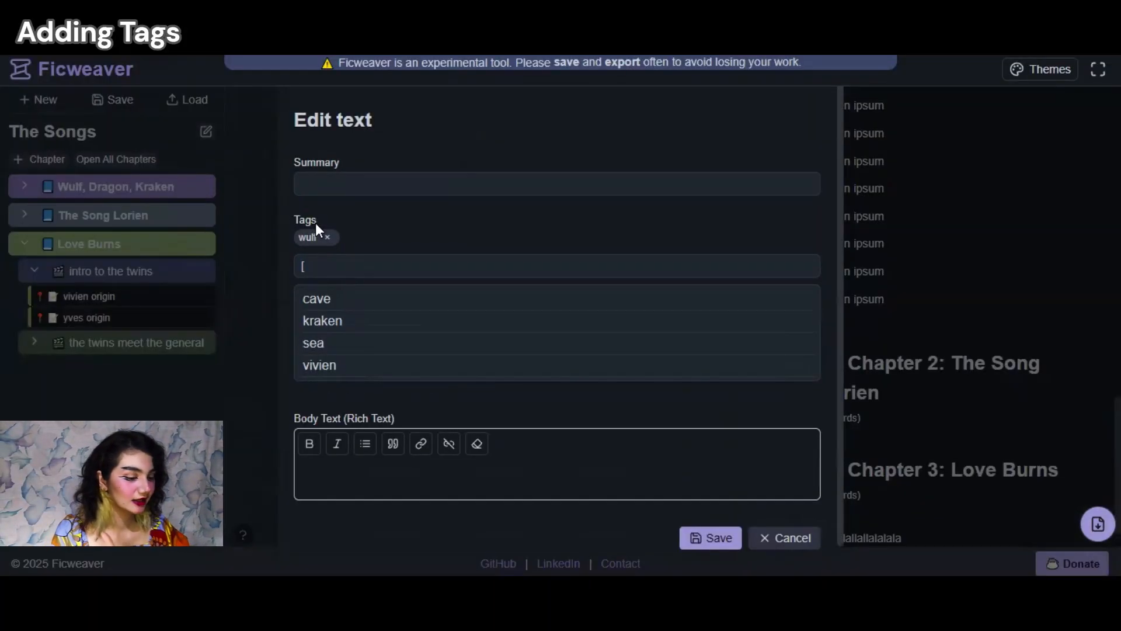
text(general)
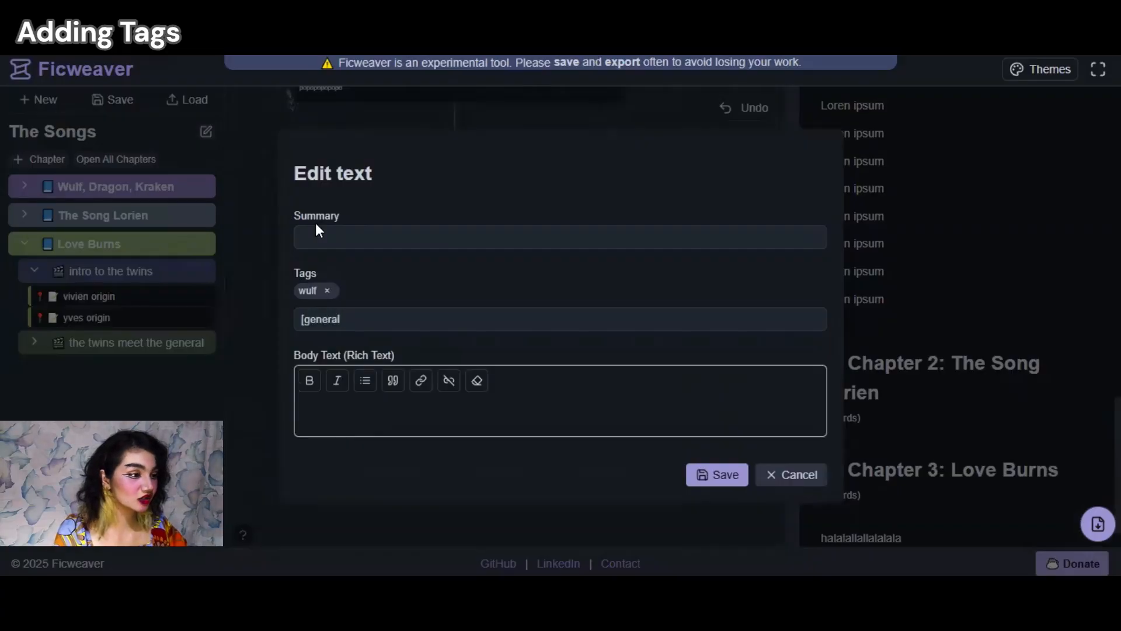
click(716, 477)
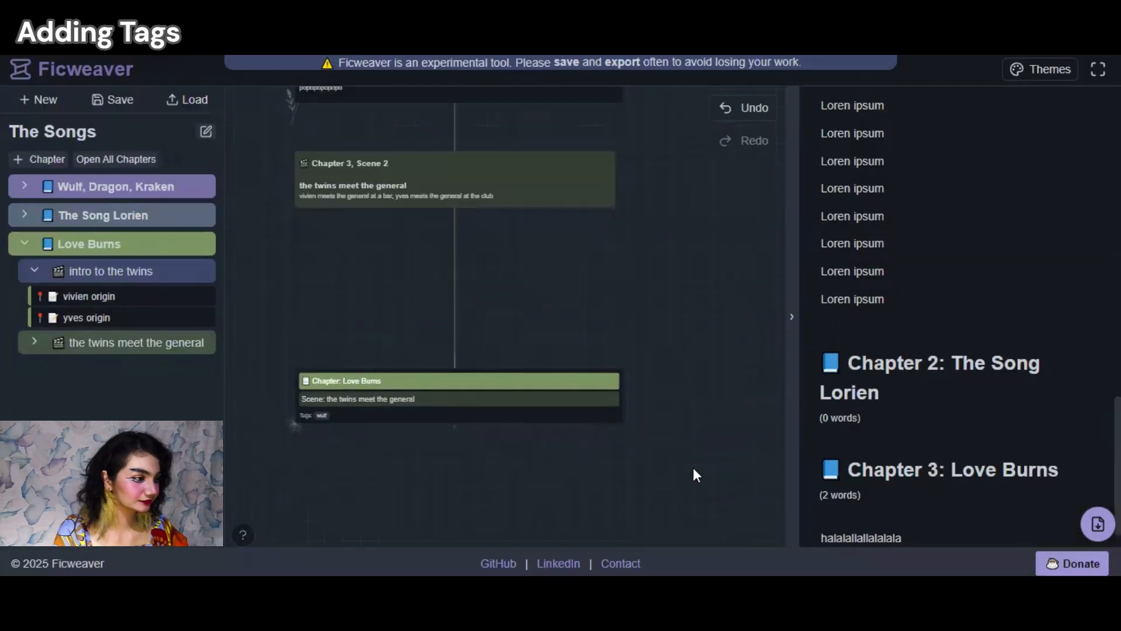
Step: Reopen the "the twins meet the general" text block, add the tag "[general]" and set the summary to "general saves yves"
click(639, 383)
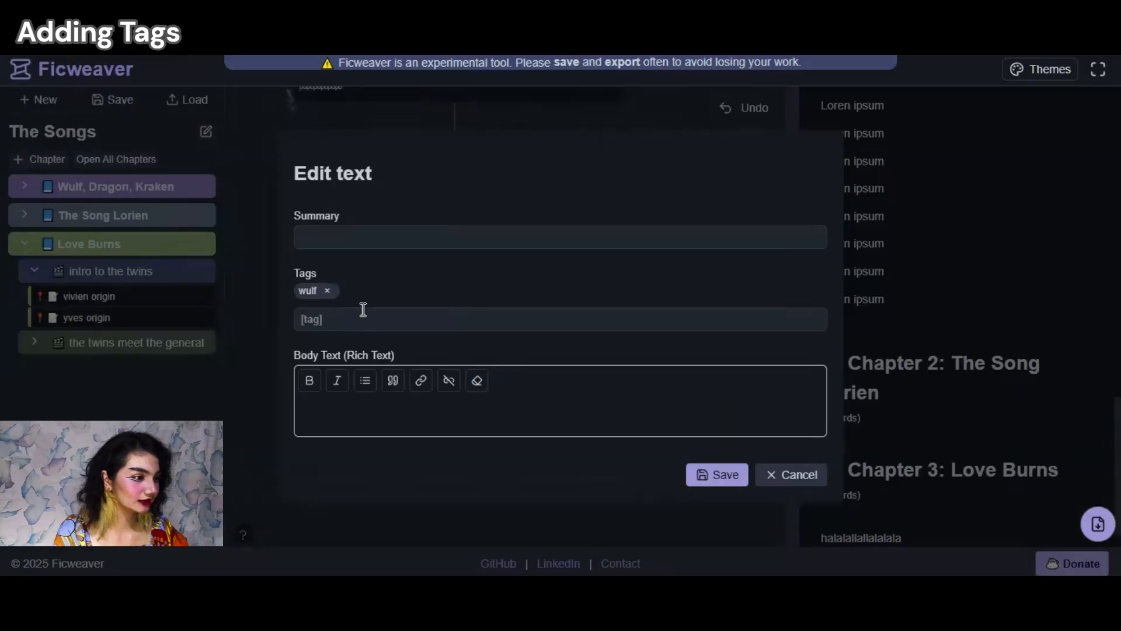
click(304, 311)
text([general)
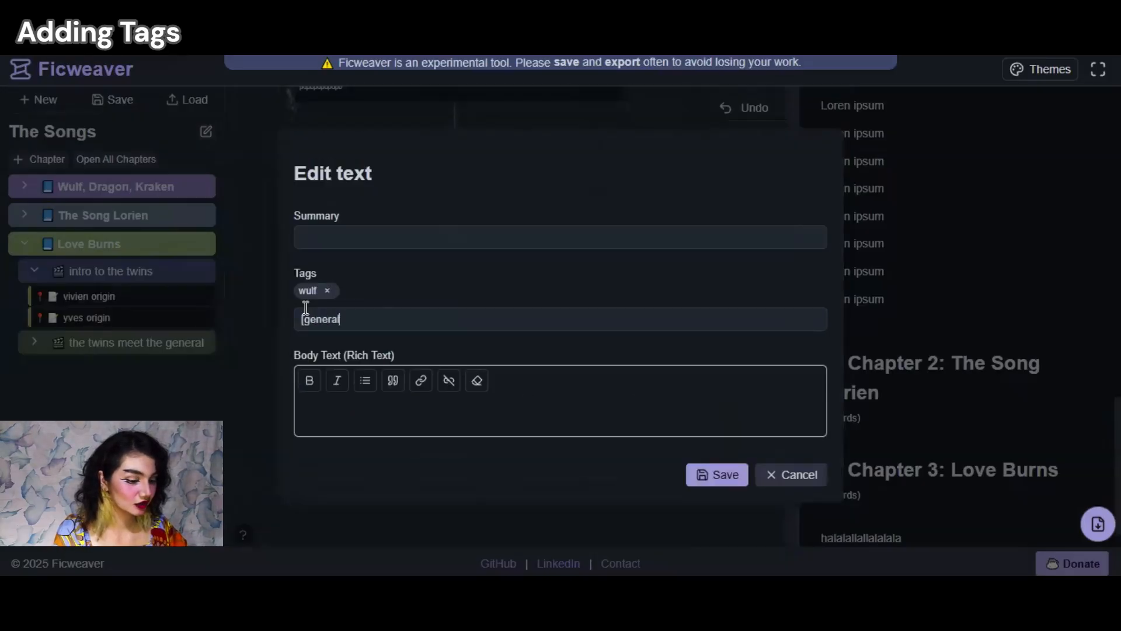
text(])
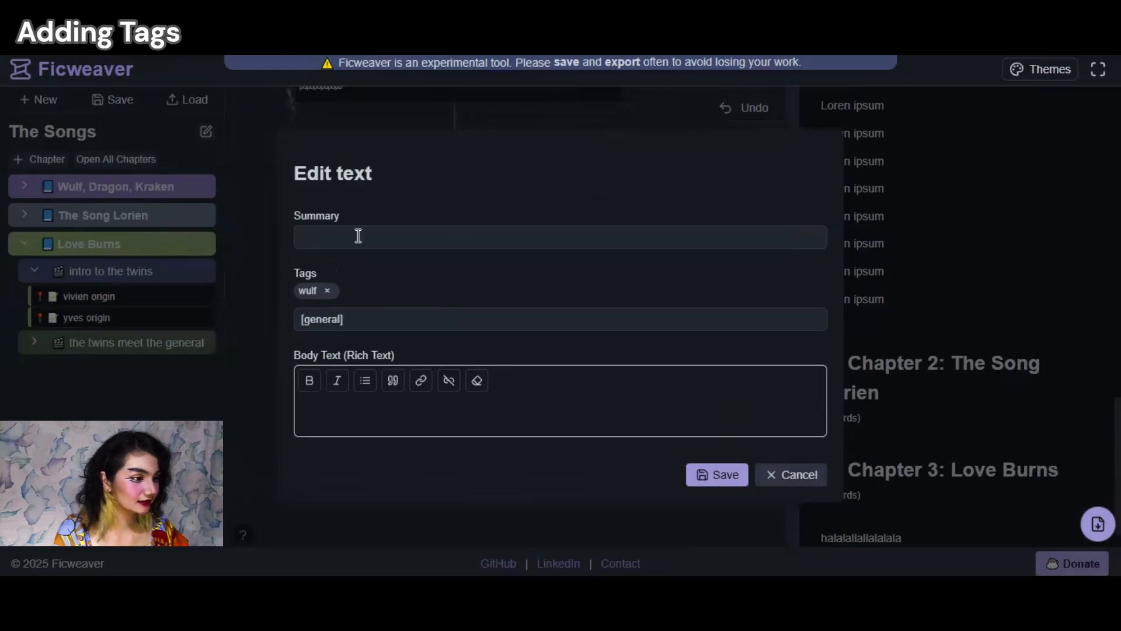
key(Return)
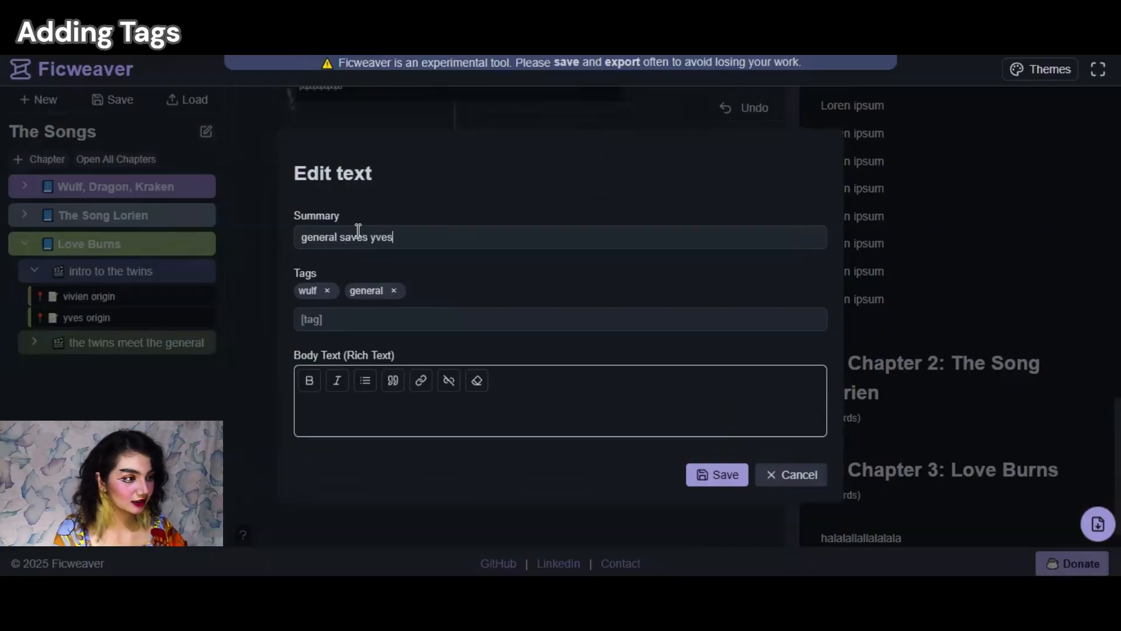
Step: Add the tag "[yves]", enter "OH NO A WULF!!!!" as the body text, and save the text block
text([y)
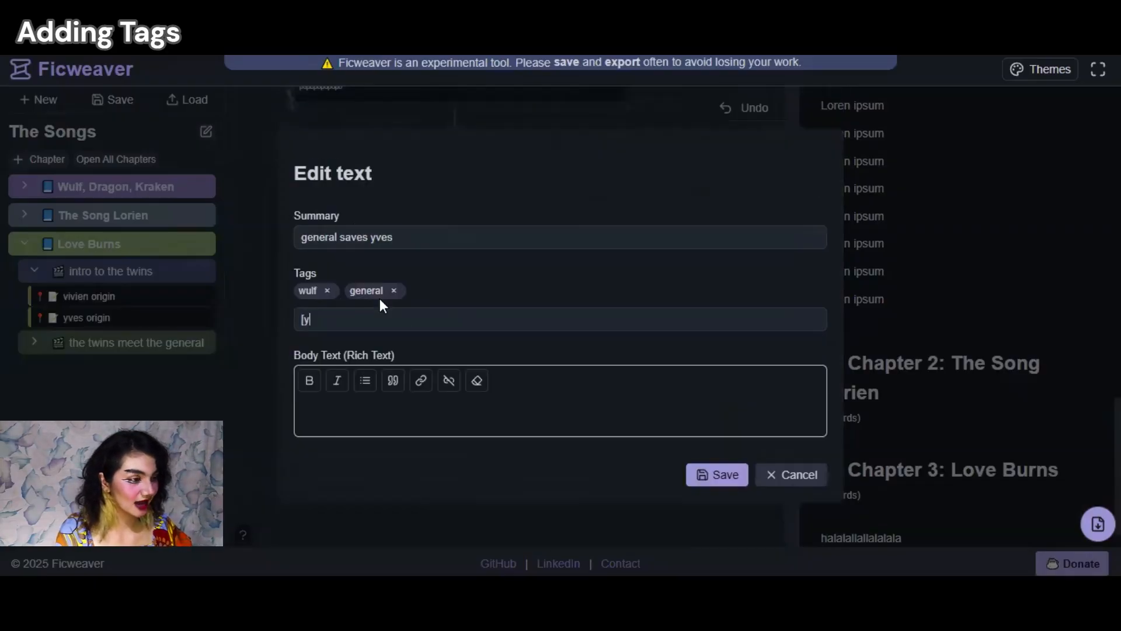
text(ves])
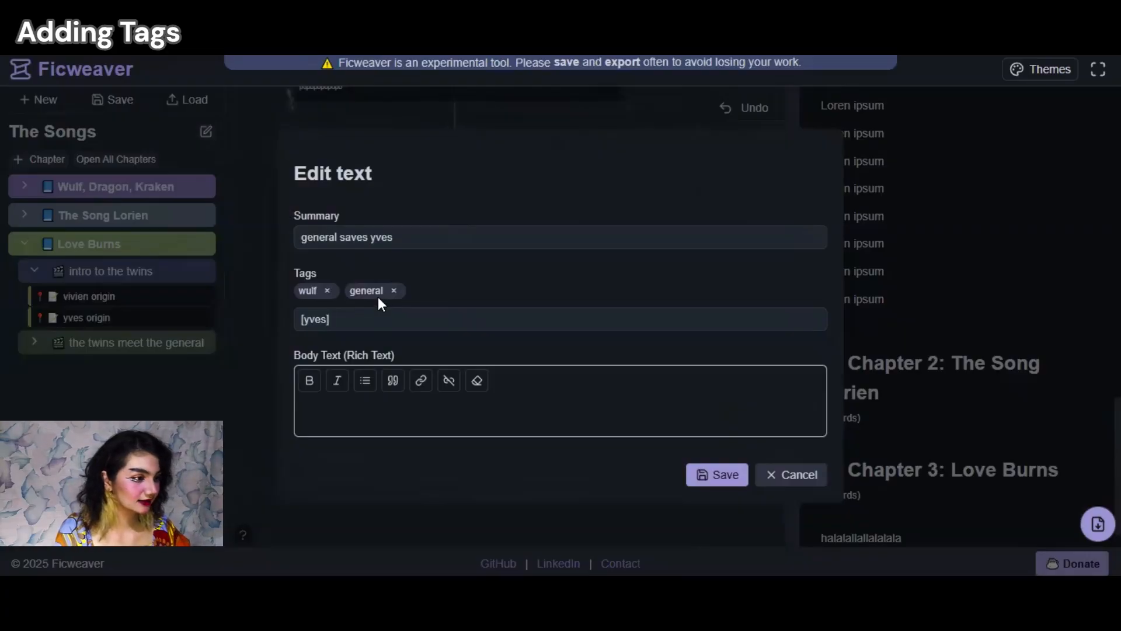
key(Return)
click(353, 422)
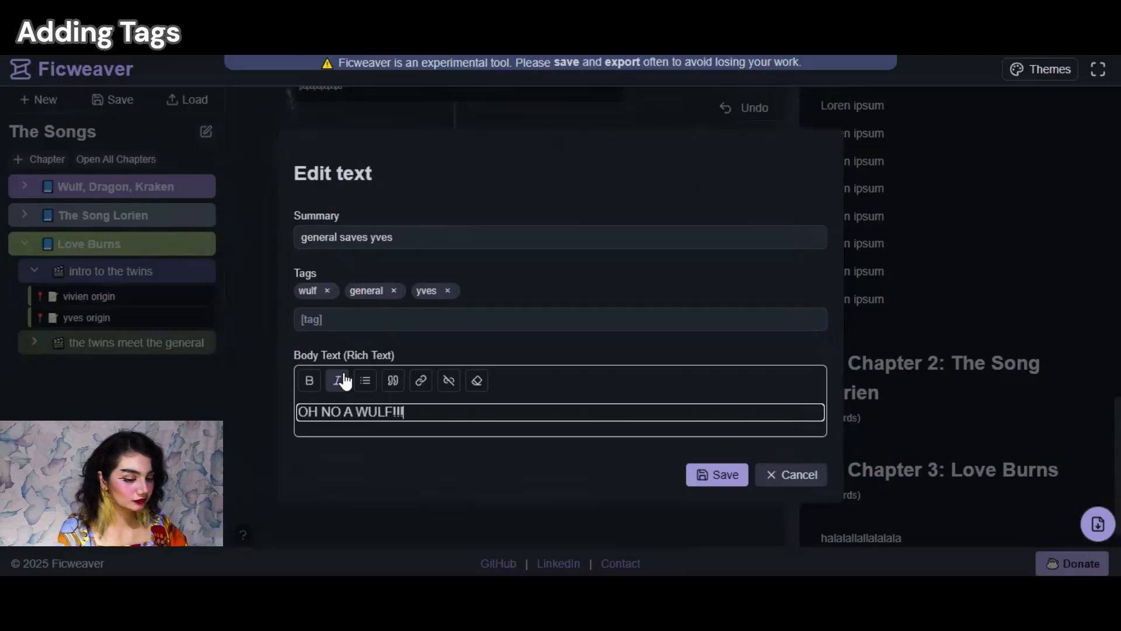
click(720, 464)
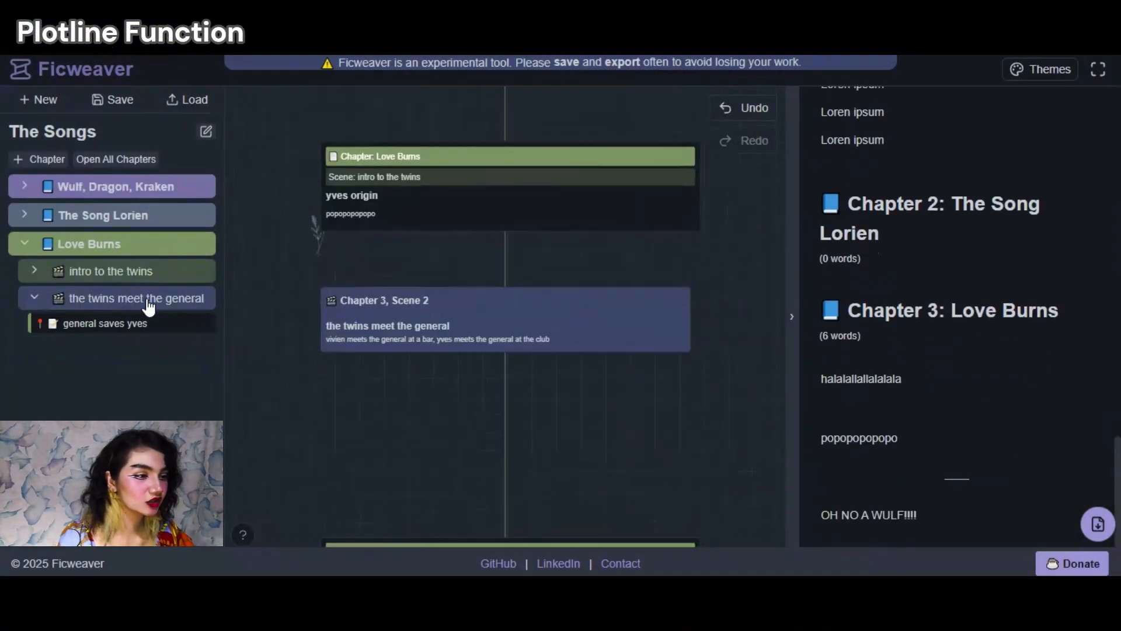
Step: Jump from the outline to the text blocks of "intro to the twins" and "Wulf", and examine the layout of the whole plotline
click(142, 280)
click(120, 299)
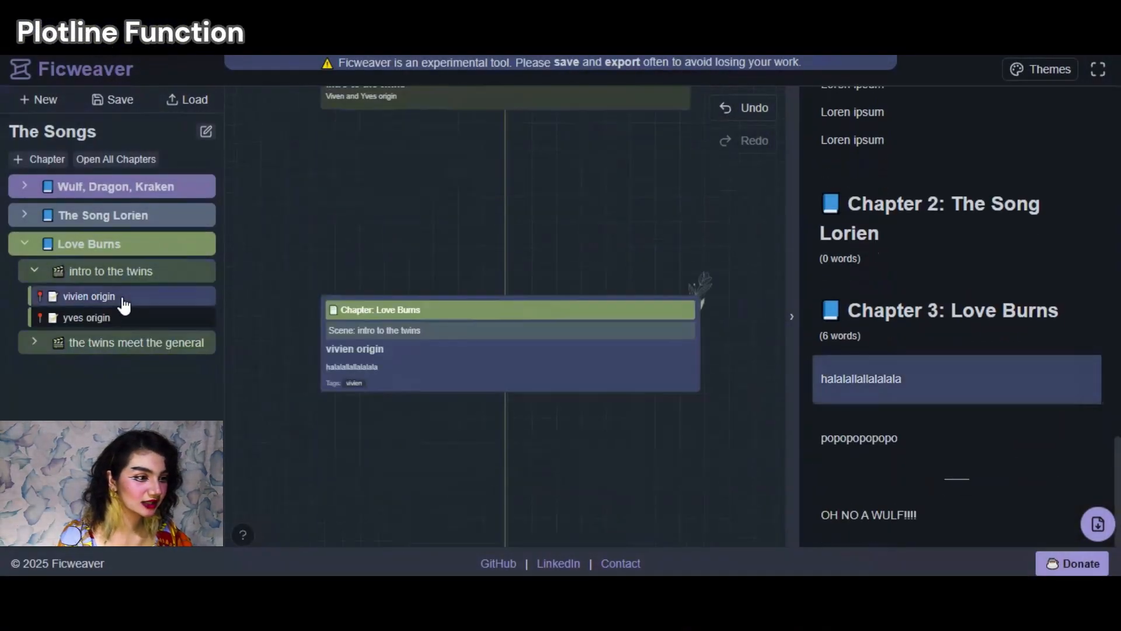
click(121, 318)
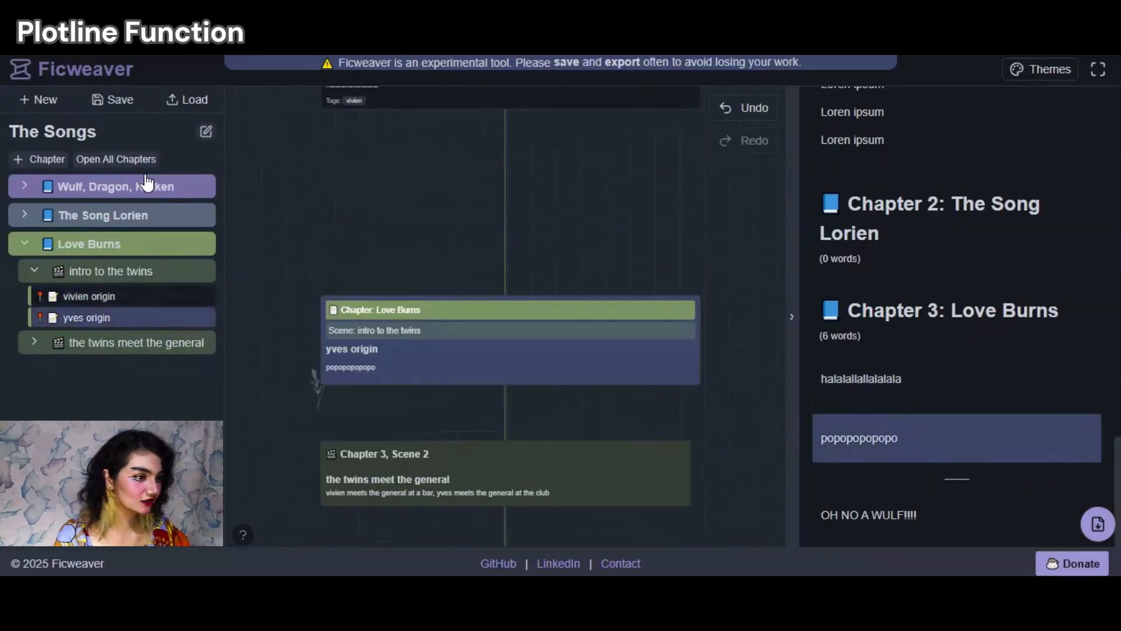
click(146, 185)
click(138, 215)
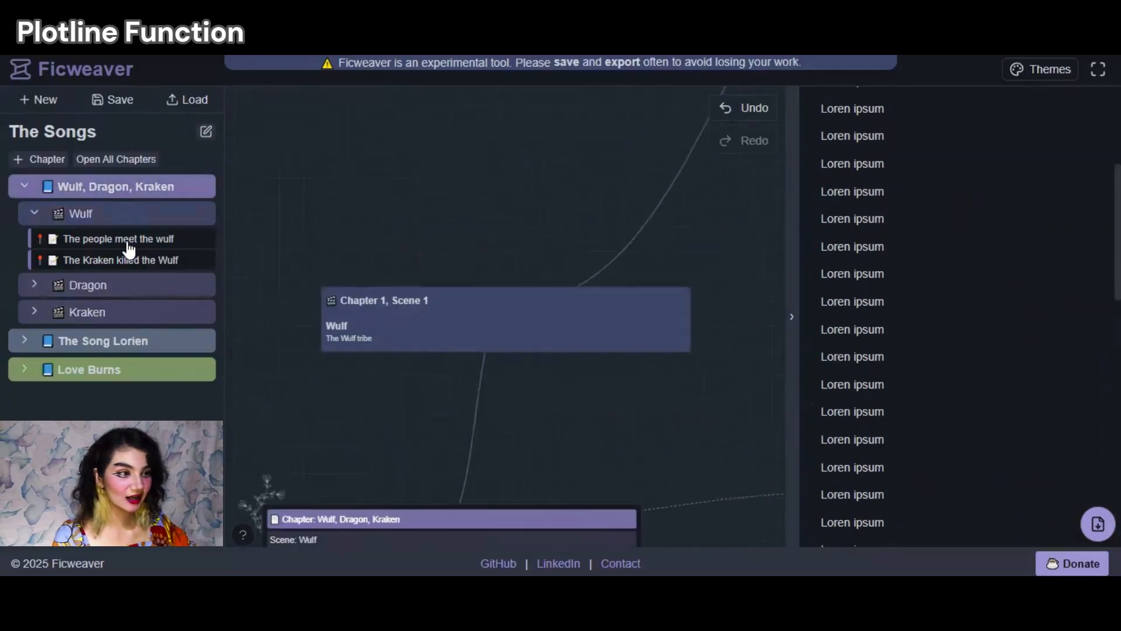
click(128, 249)
click(127, 265)
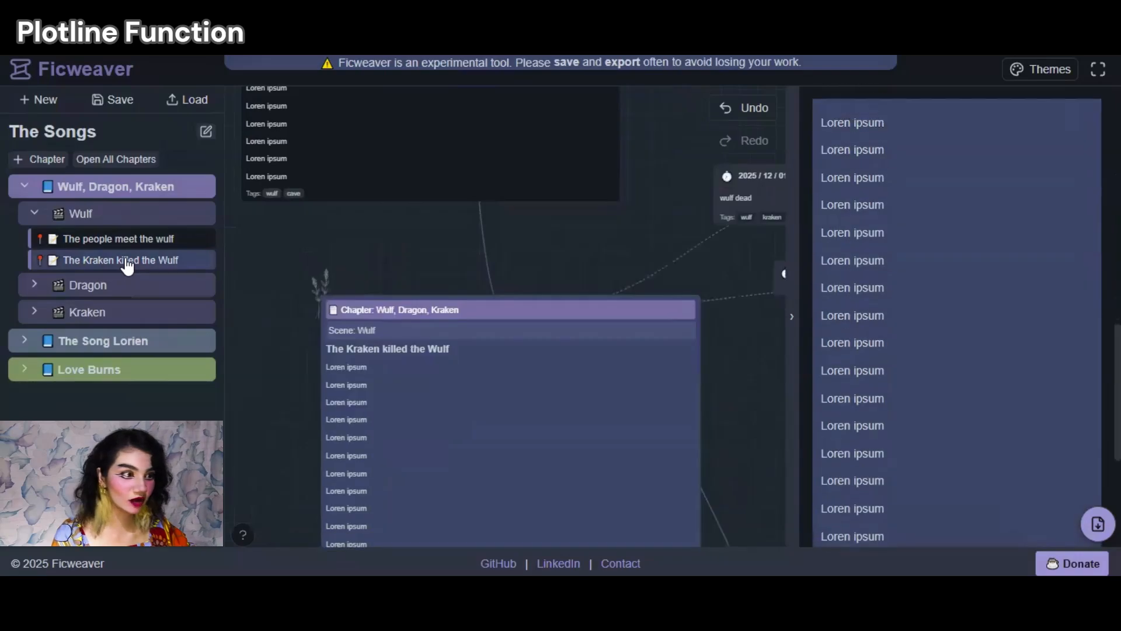
scroll(464, 255, down, 8)
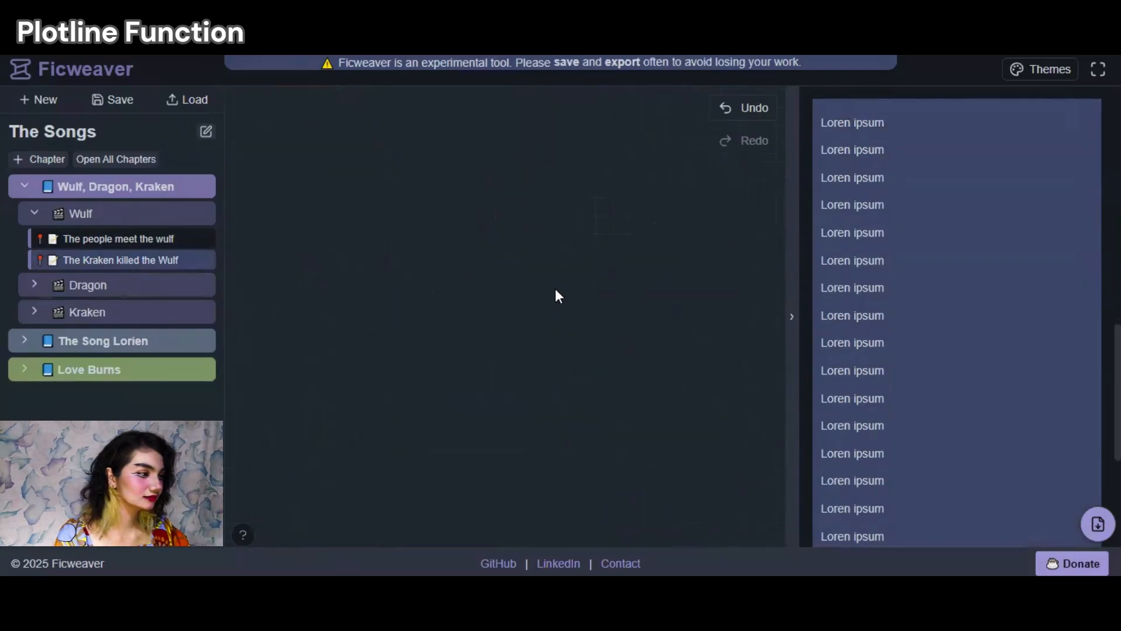
click(144, 214)
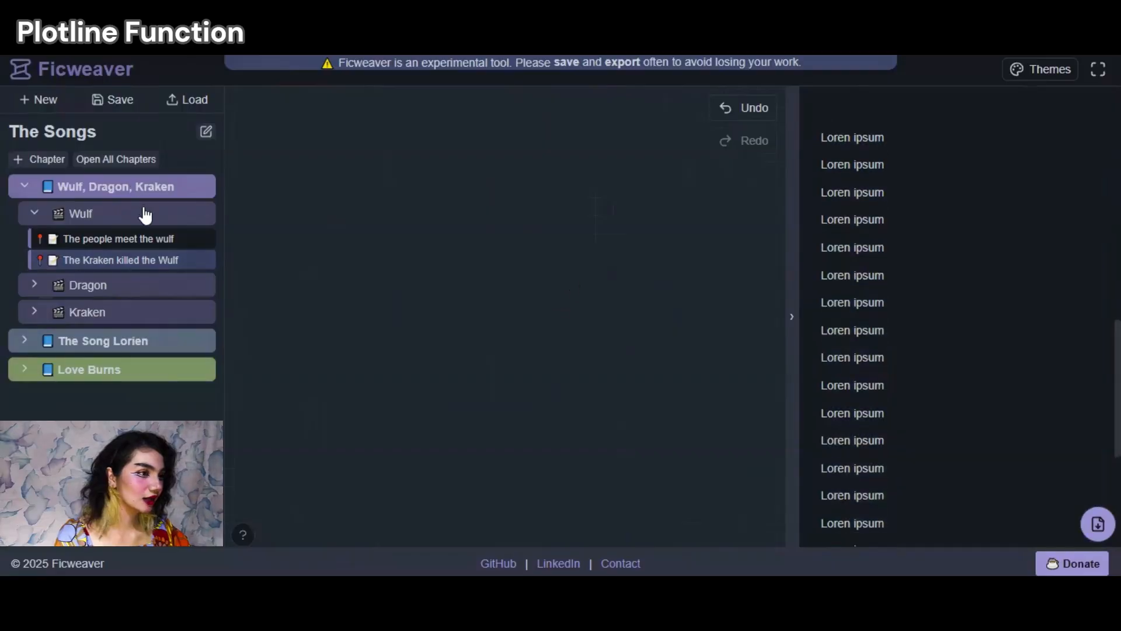
scroll(370, 305, down, 11)
drag(521, 456, 454, 193)
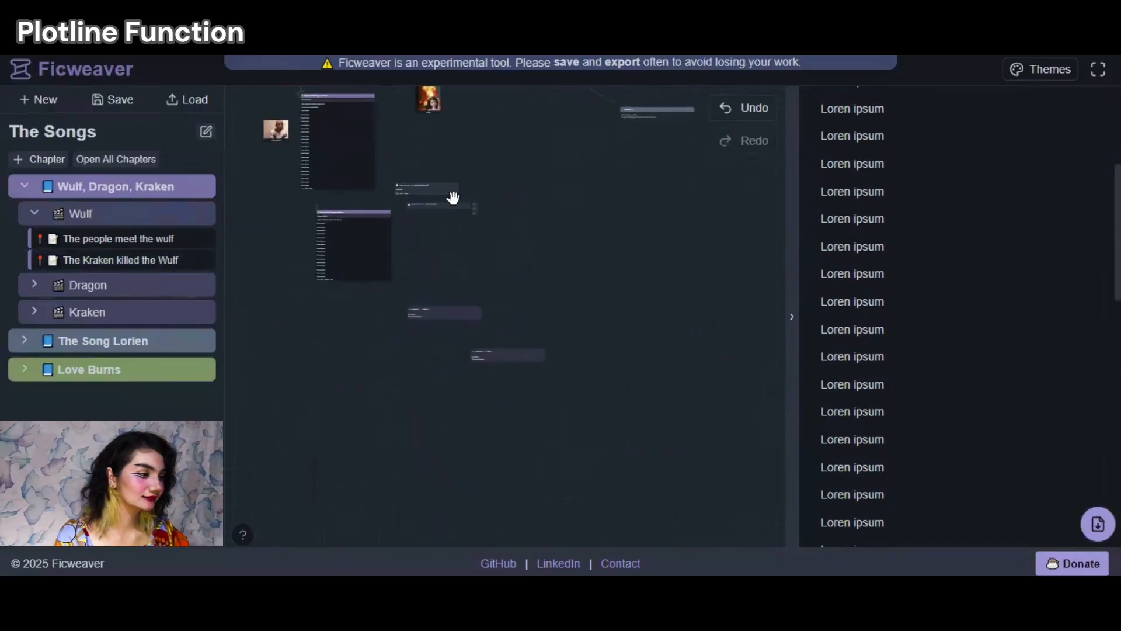
scroll(533, 213, down, 3)
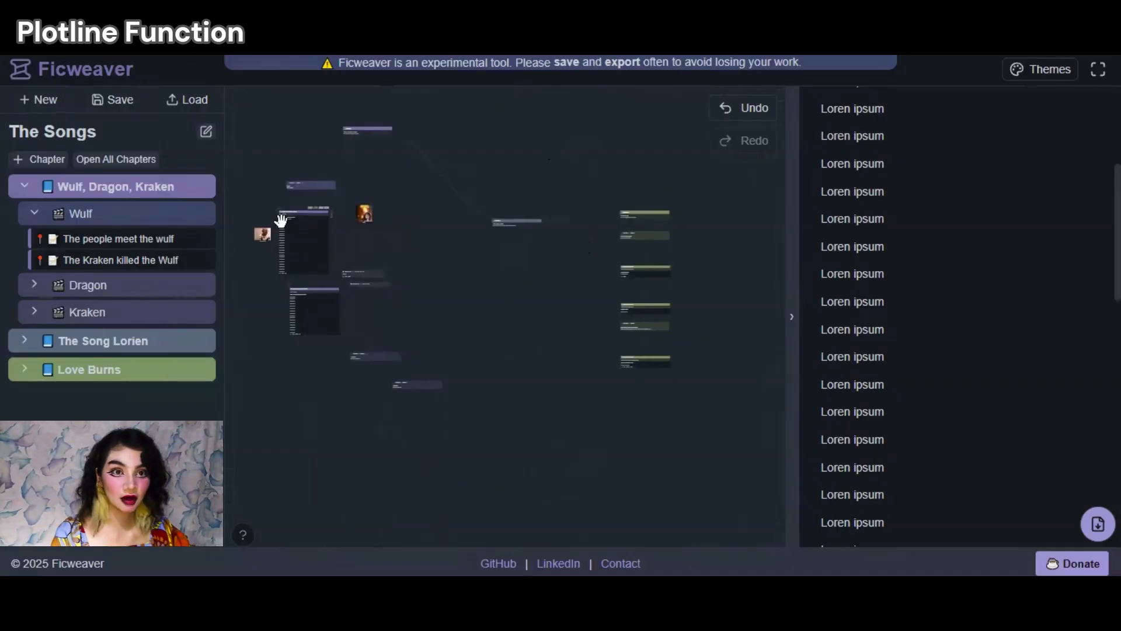
Step: Move the "birth of creation" event on the plotline further below the "the death of the wulf" event
scroll(279, 220, up, 11)
drag(679, 364, 611, 105)
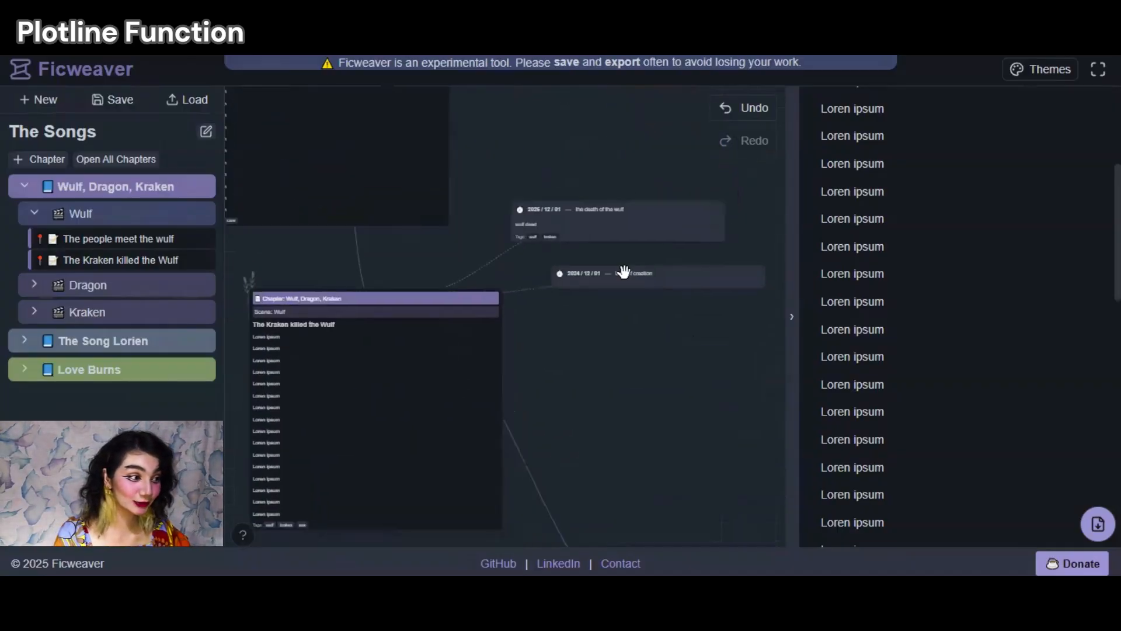
drag(671, 284, 681, 321)
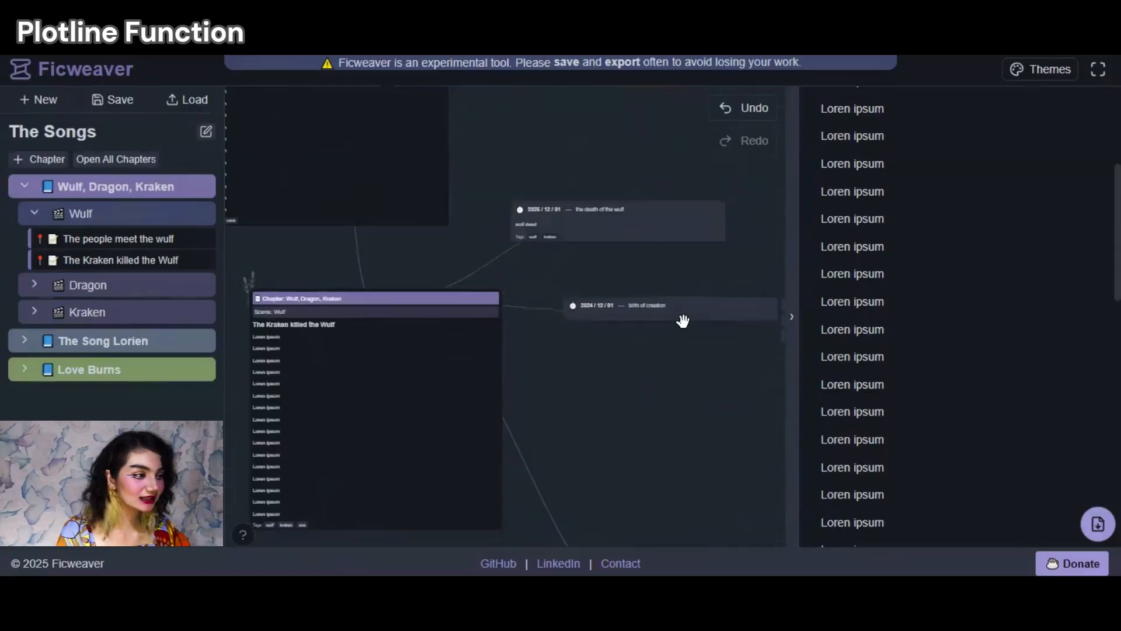
Step: Reposition the "the twins meet the general" scene with its text block to the lower left of the "yves origin" block
drag(725, 368, 345, 289)
drag(558, 338, 489, 325)
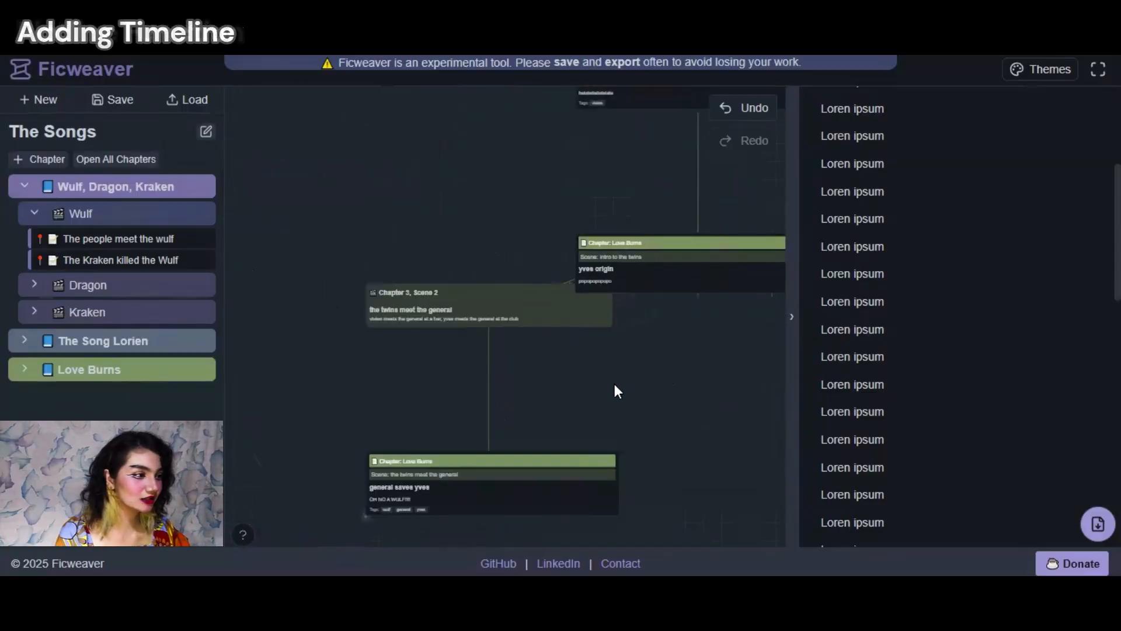
drag(615, 388, 517, 257)
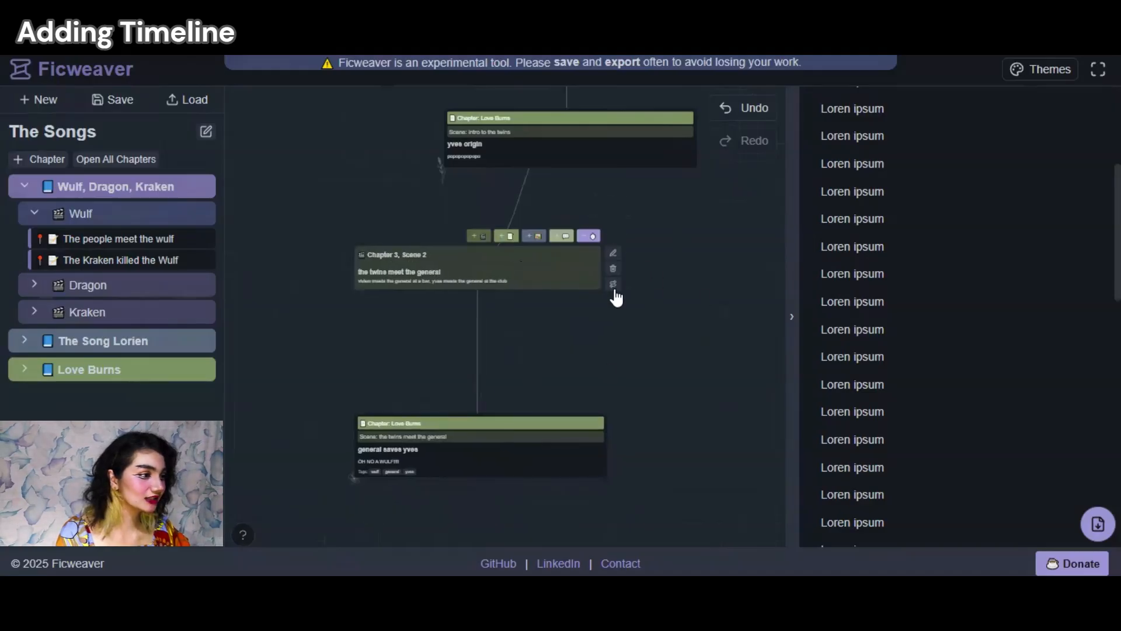
Step: Add a timeline event beside the "the twins meet the general" scene and date it year 2025, month 2, day 1
click(591, 237)
drag(496, 268, 383, 212)
click(489, 208)
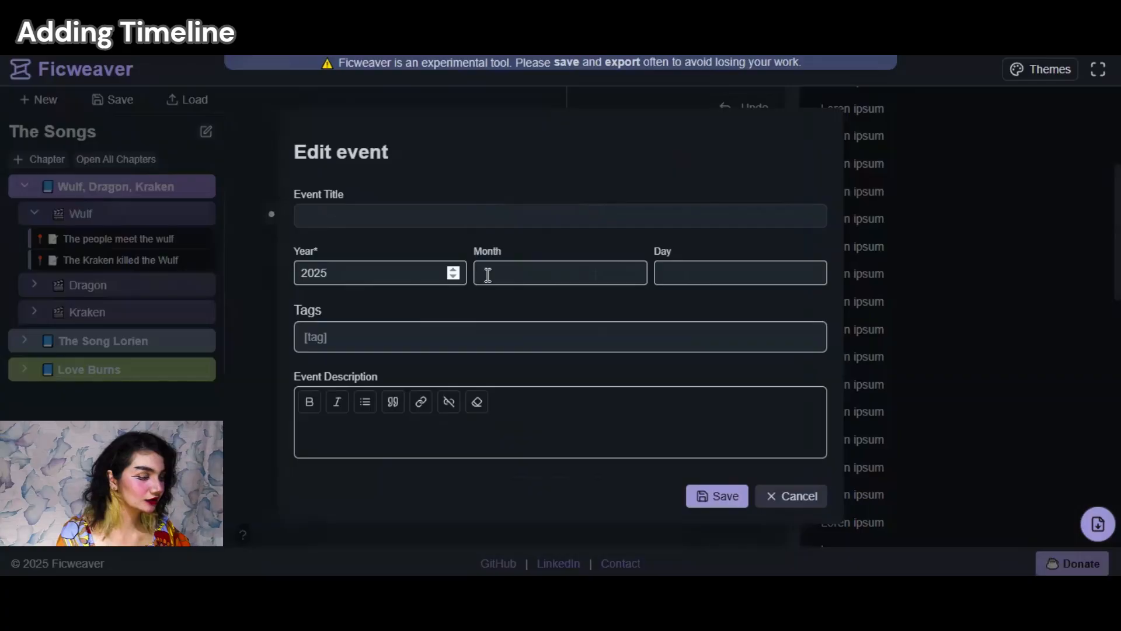
click(388, 275)
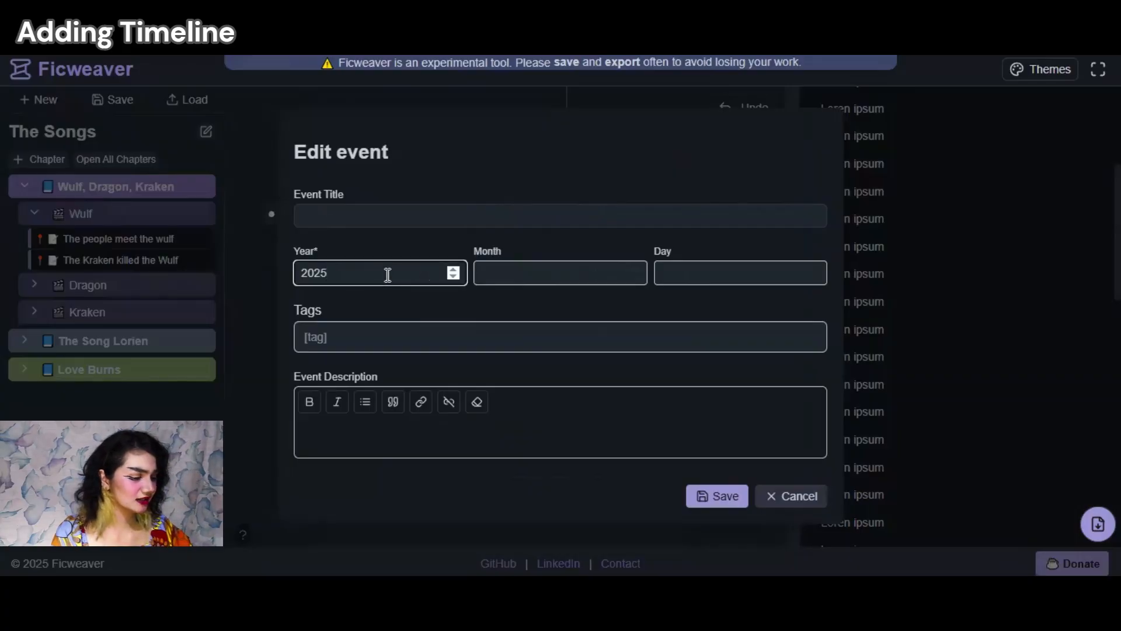
click(514, 269)
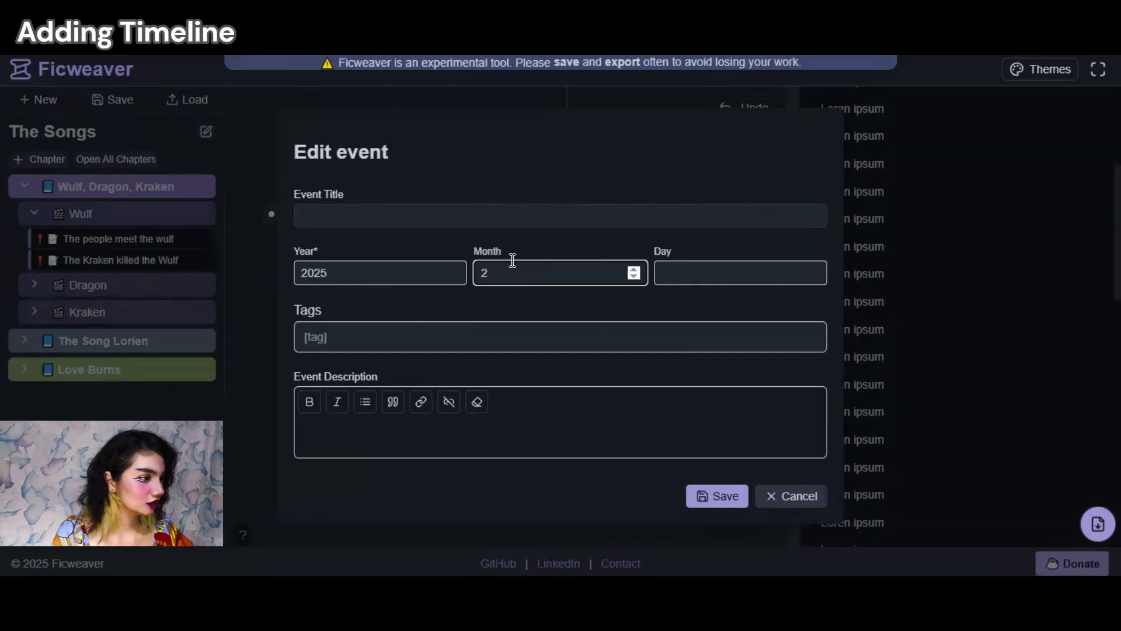
click(669, 270)
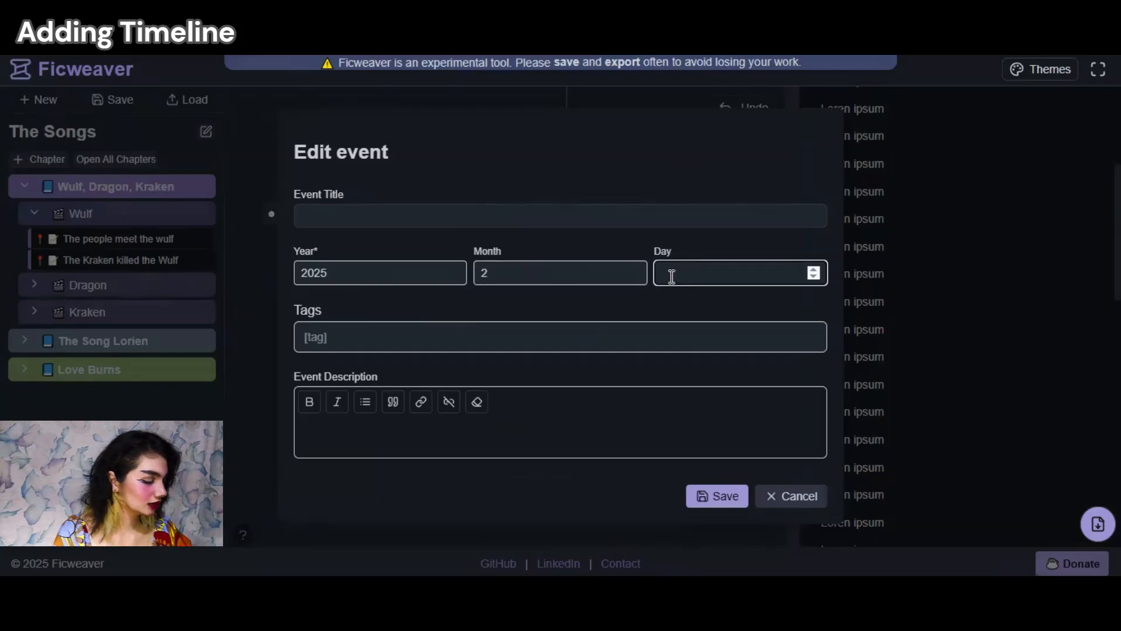
Step: Assign the existing tags "general" and "wulf" to the timeline event
click(373, 343)
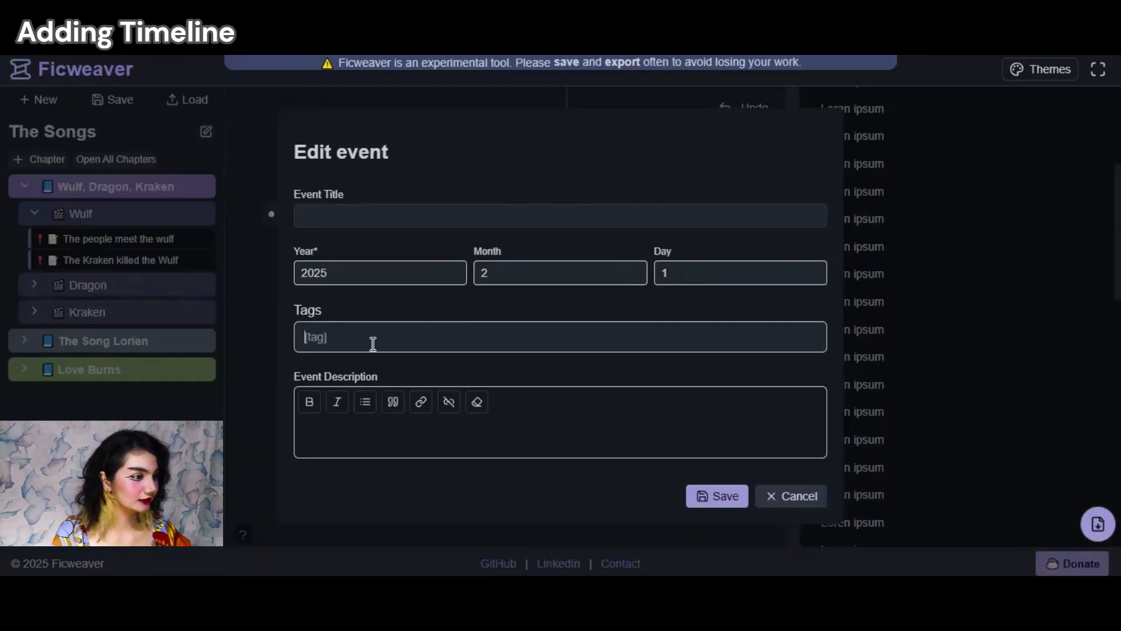
text([gene)
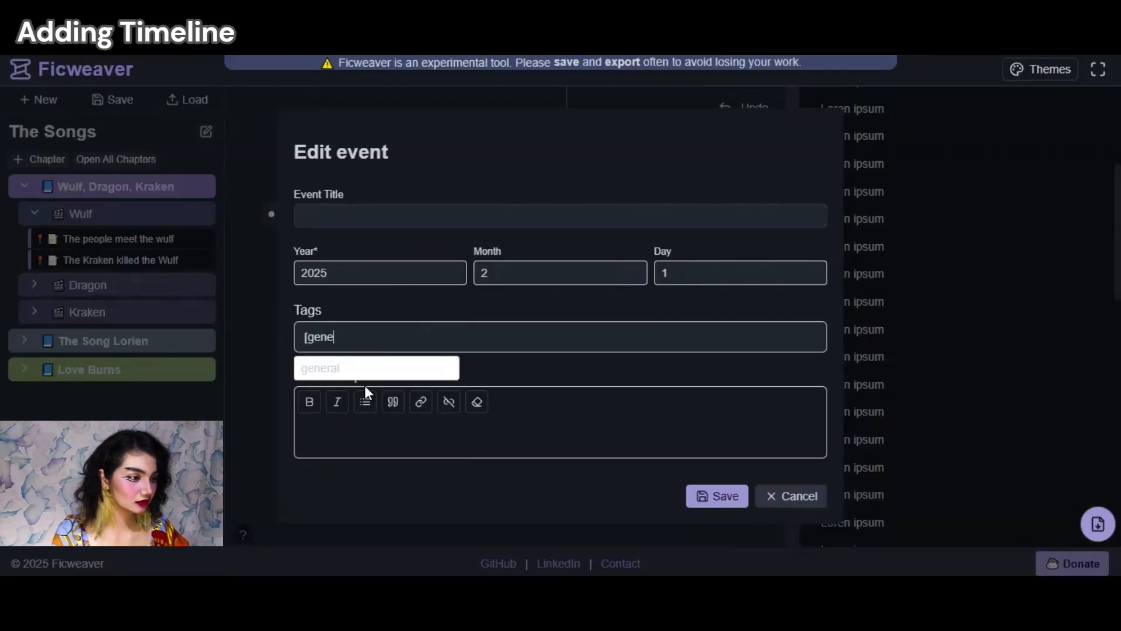
click(369, 366)
text([)
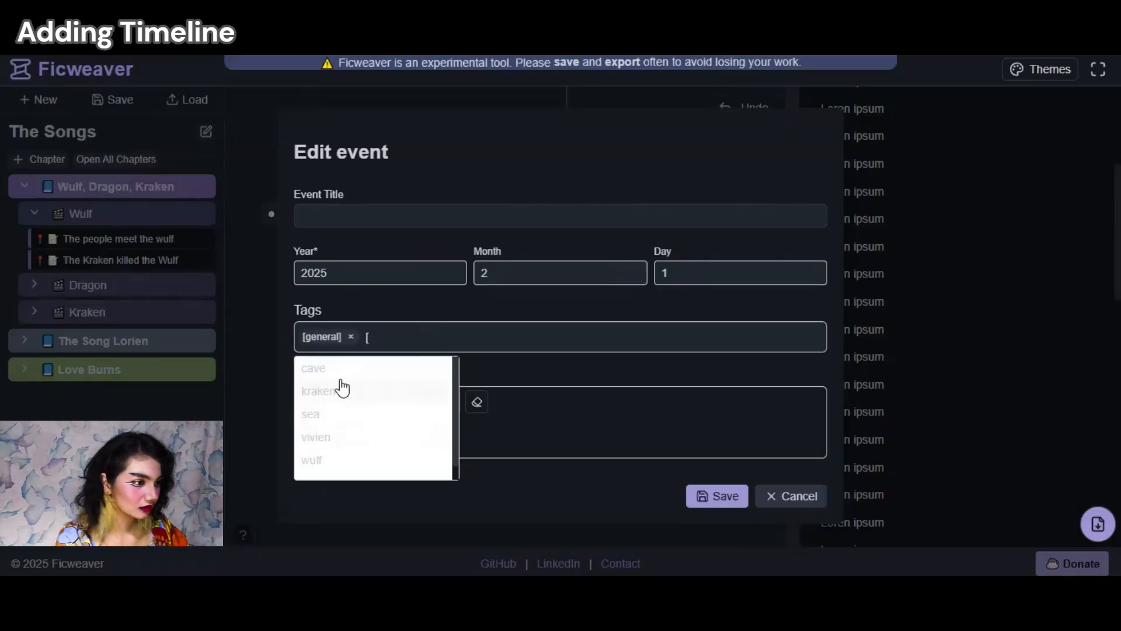
click(328, 462)
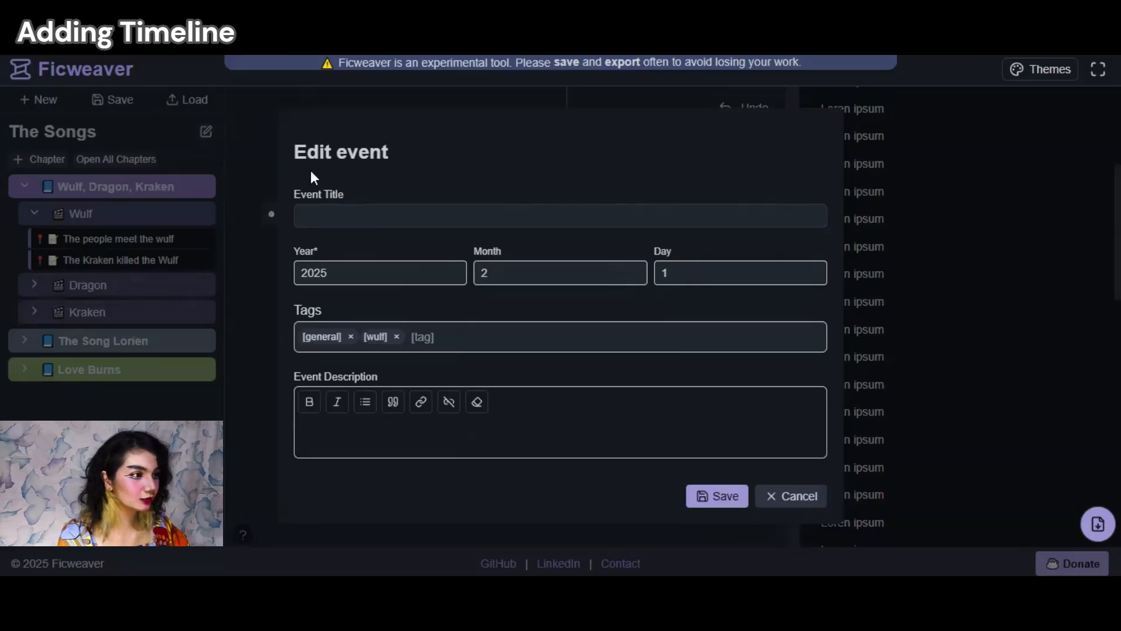
Step: Title the event "the wulf is killed by the general" and enter "bloood everywhre" as its description
text(the )
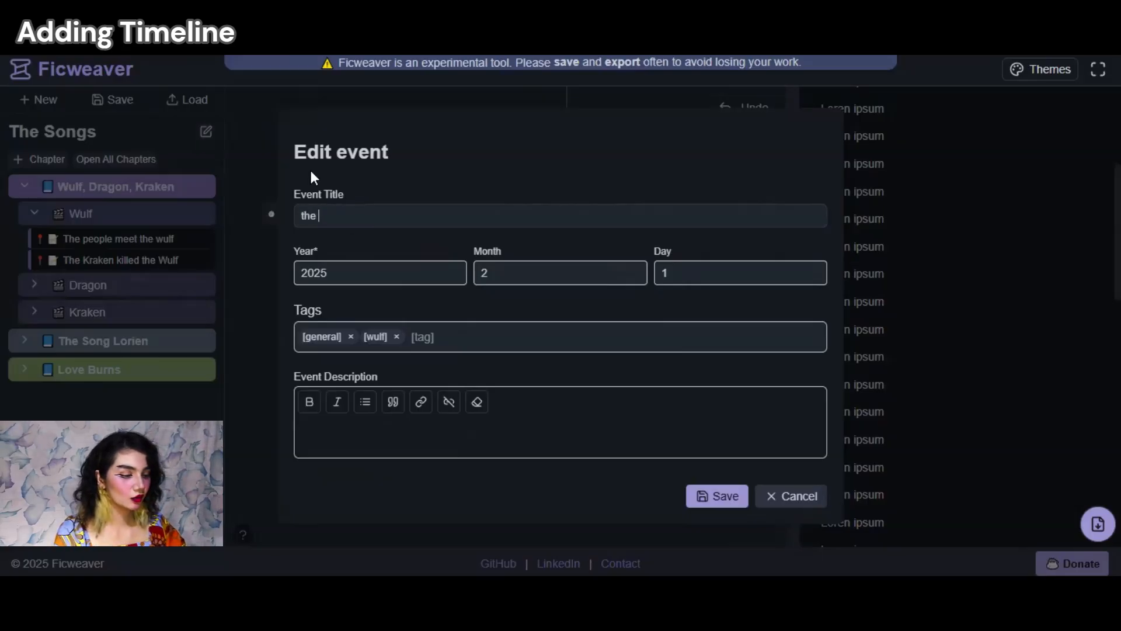
text(wulf is kille)
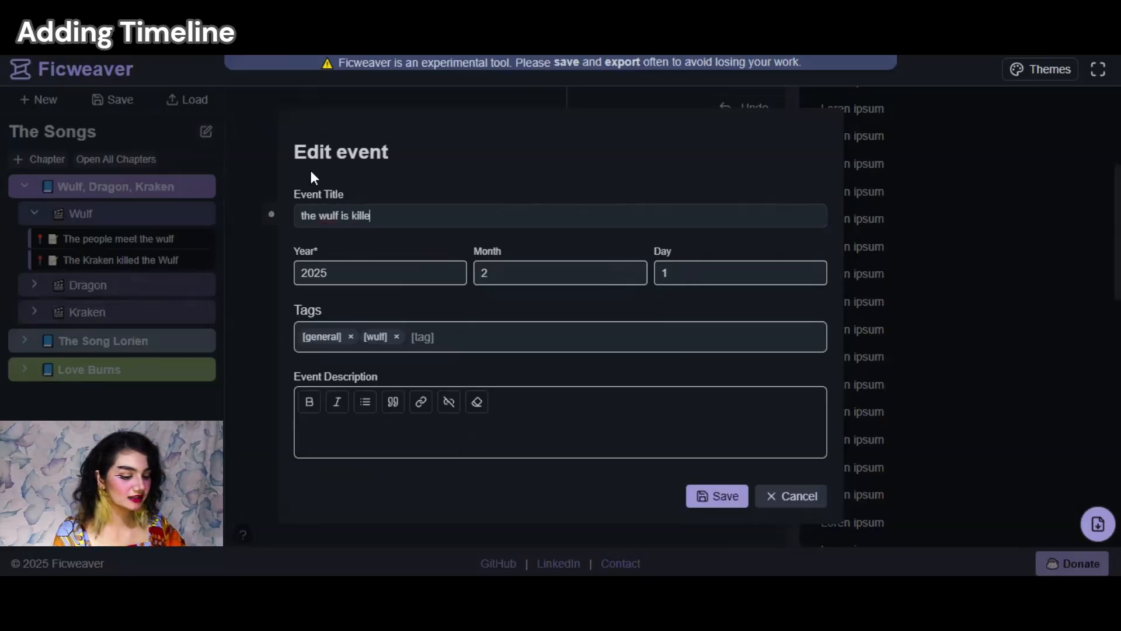
text(d by the)
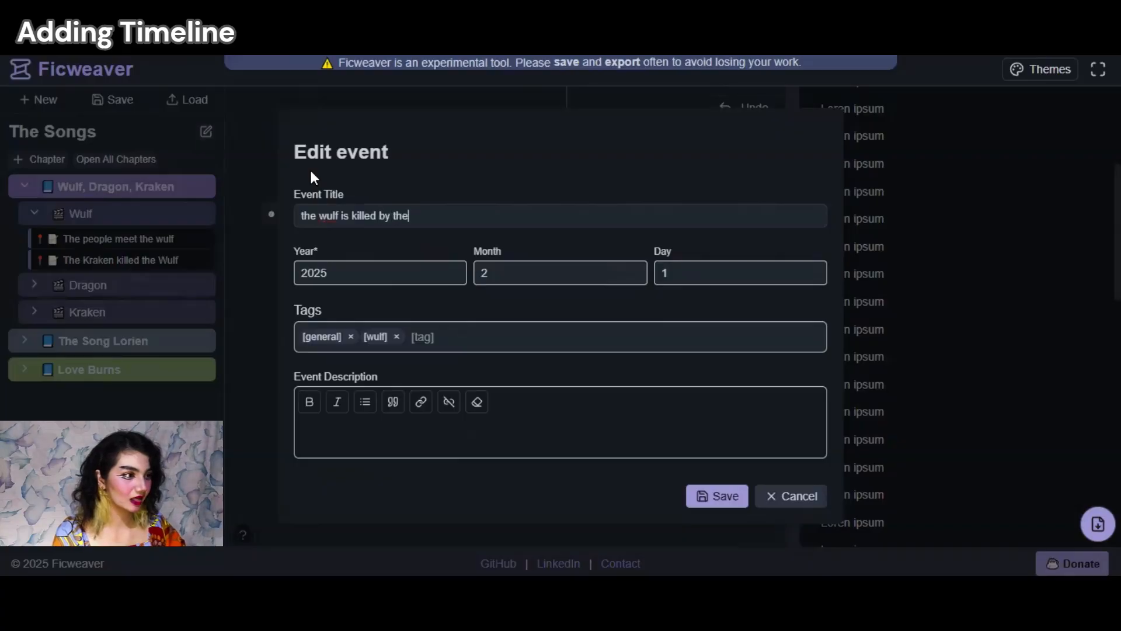
text( general)
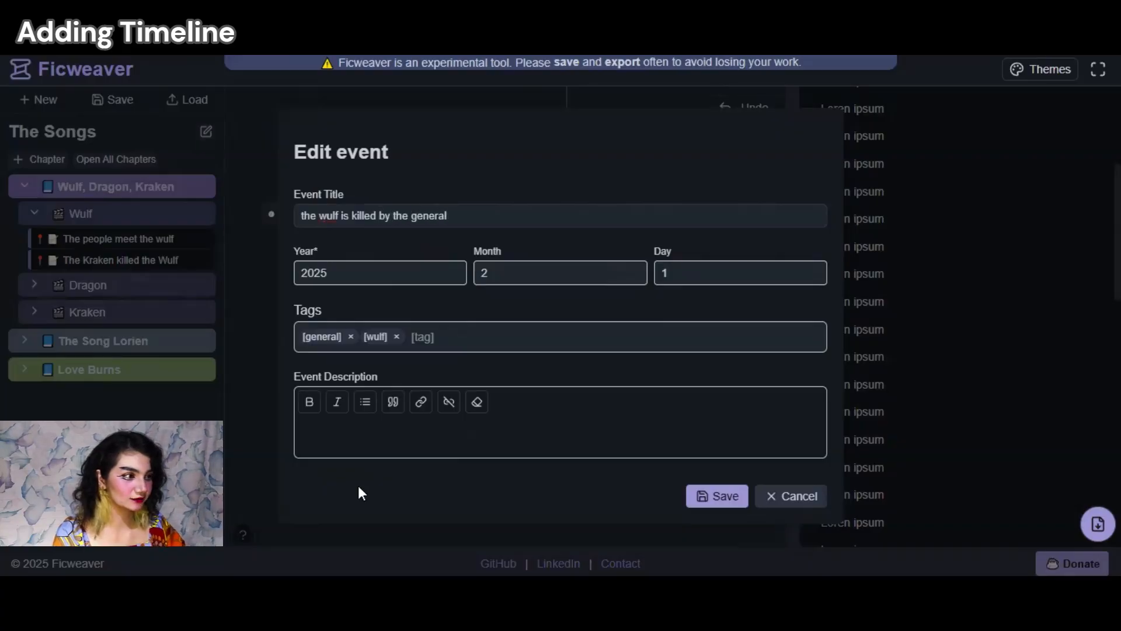
click(388, 433)
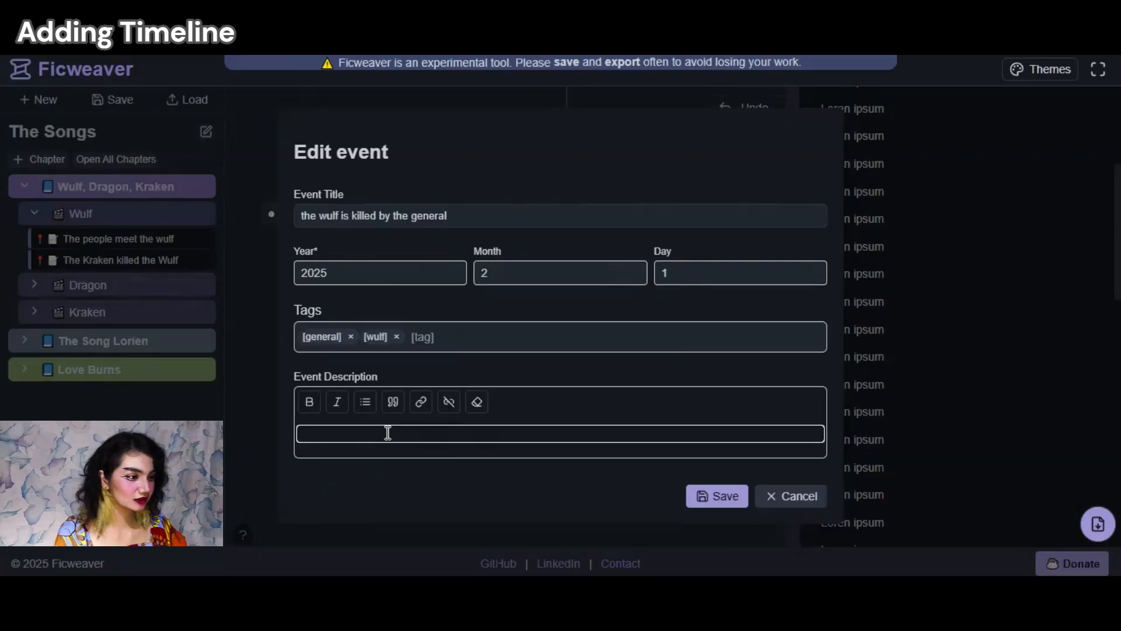
text(bloood every)
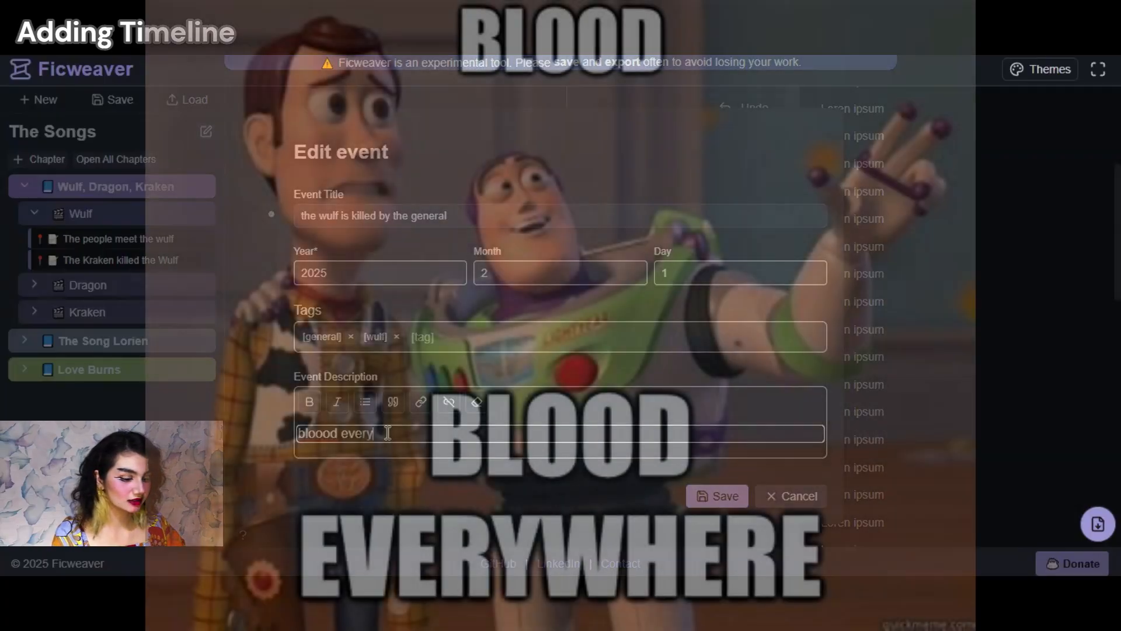
text(whre)
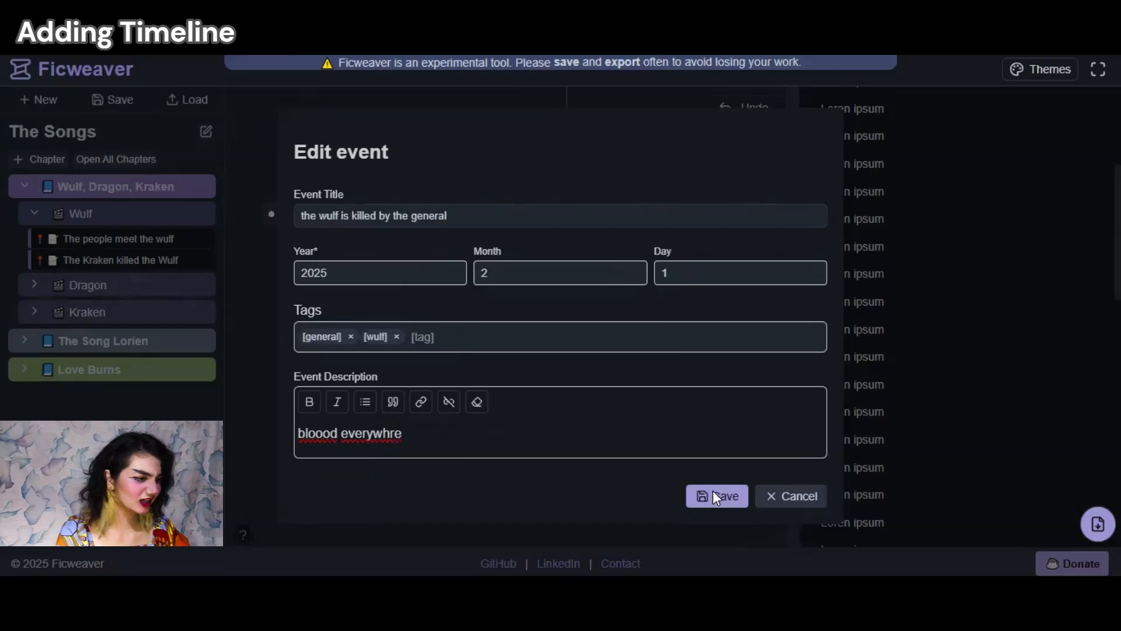
Step: Save the "the wulf is killed by the general" event and move its block farther left of the "the twins meet the general" scene
click(717, 494)
drag(393, 209, 234, 189)
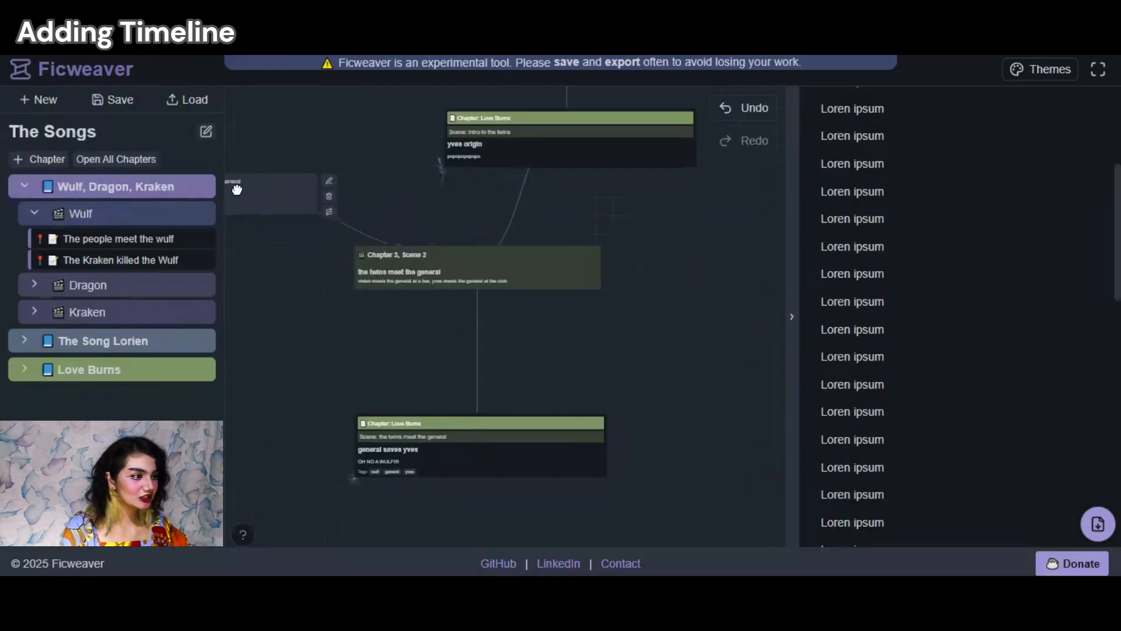
drag(301, 320, 393, 339)
drag(598, 344, 477, 351)
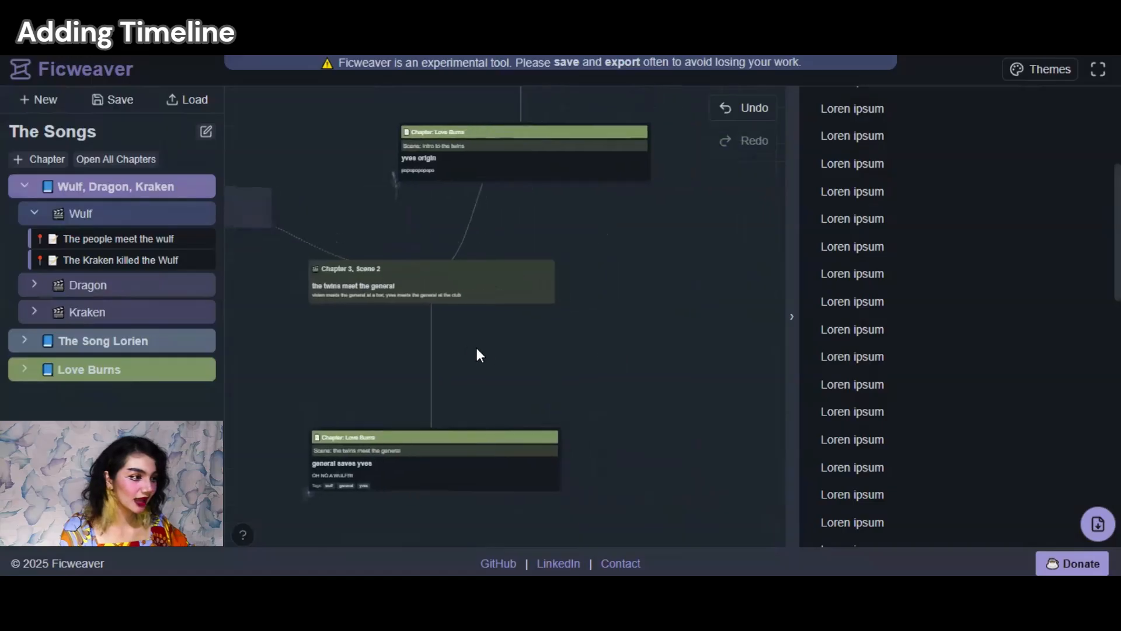
Step: Add a picture block to the "the twins meet the general" scene and place it at the scene's right end
mouse_move(526, 309)
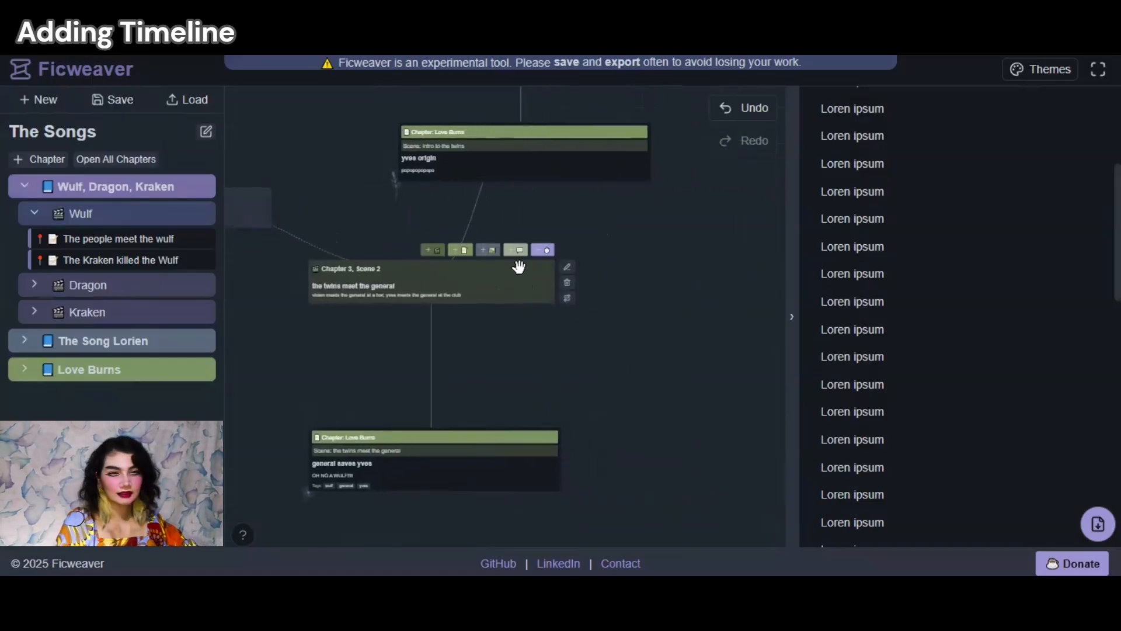
click(482, 257)
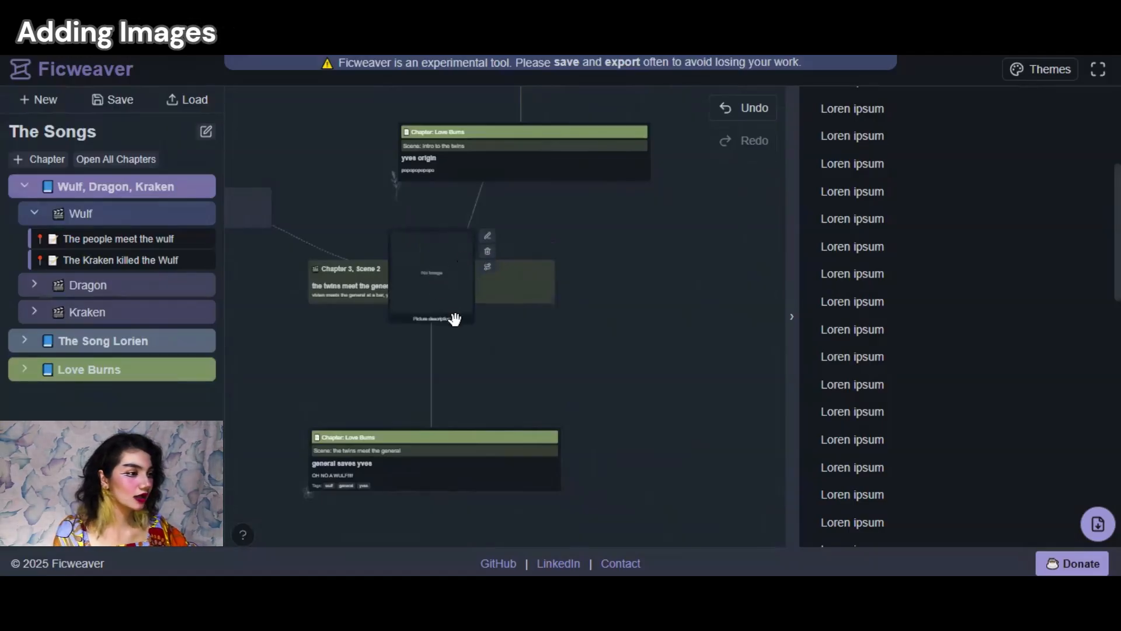
drag(454, 318, 591, 338)
Step: Load the image 66c6589de73c003fbf3bf671acd3424c.jpg from the memes folder into the new picture block
click(643, 253)
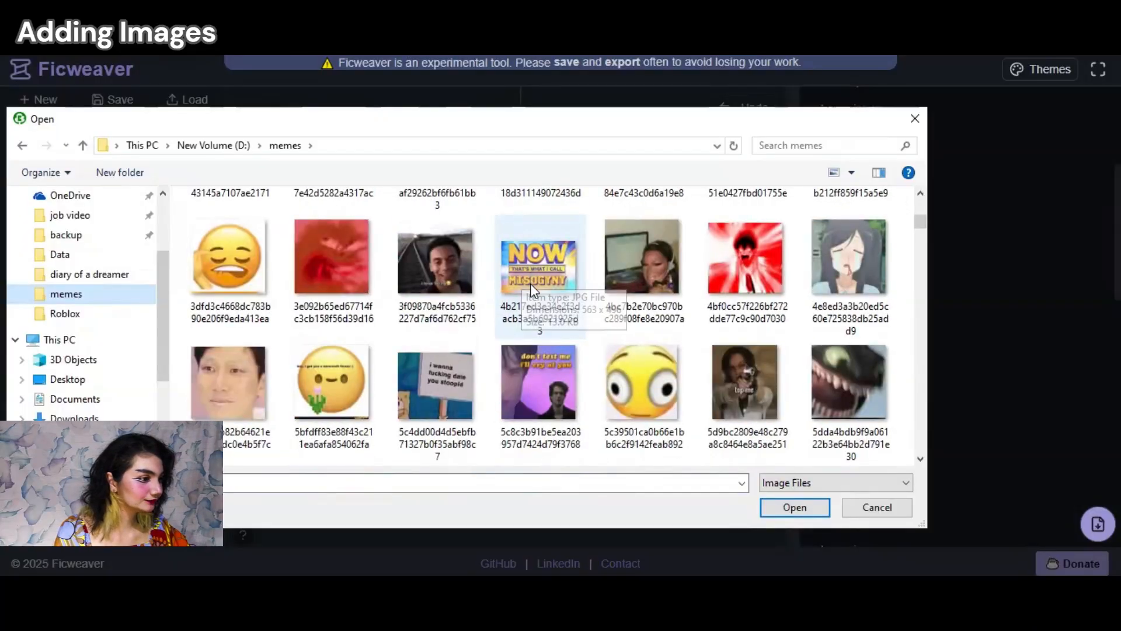
scroll(530, 282, down, 10)
scroll(657, 292, down, 5)
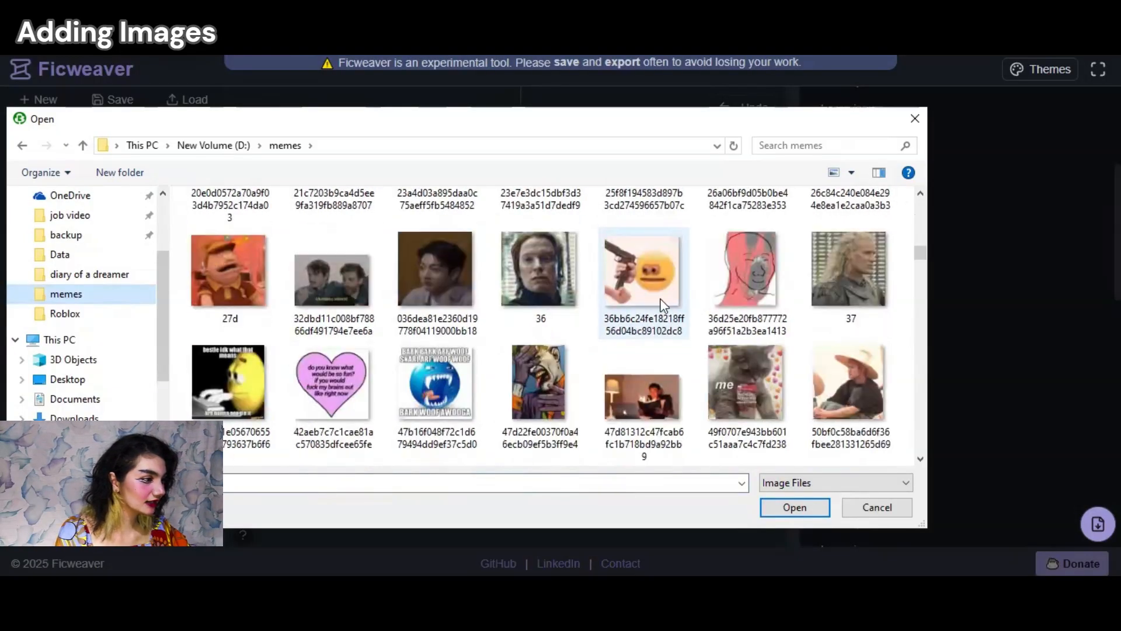
click(724, 387)
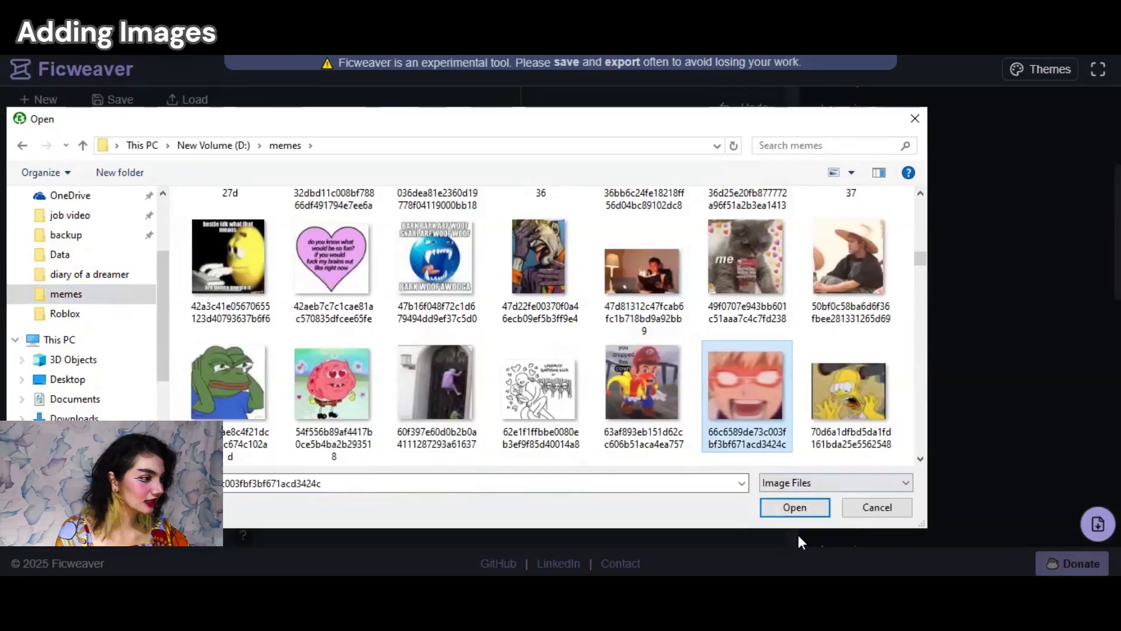
click(795, 508)
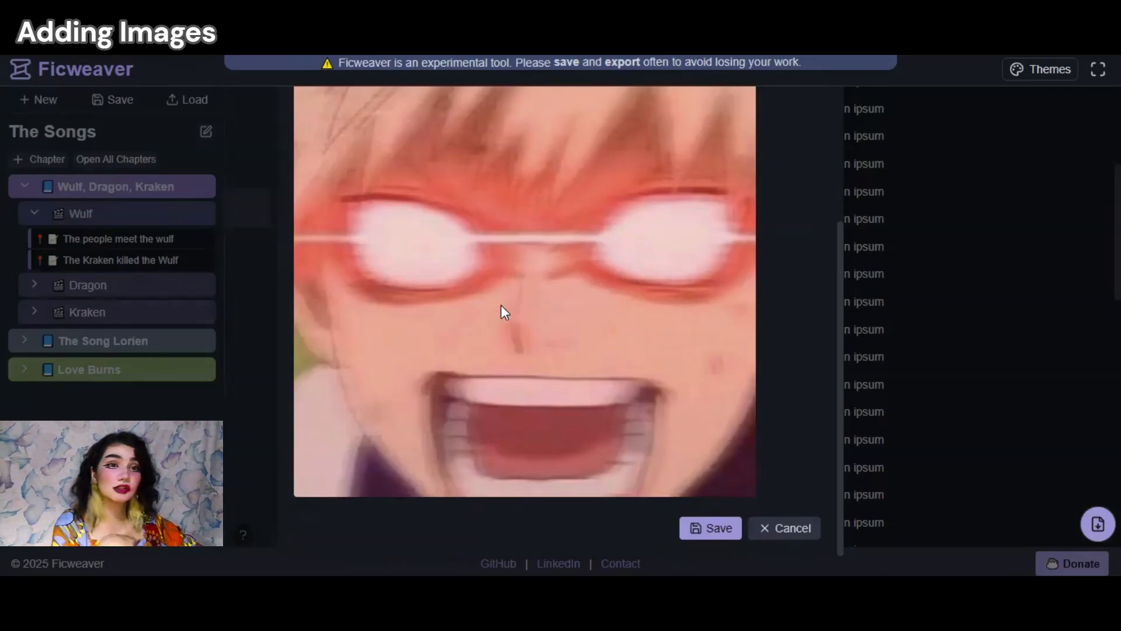
Step: Save the picture with the description "general's reaction" and move it clear of the scene, to its lower right
scroll(502, 305, up, 4)
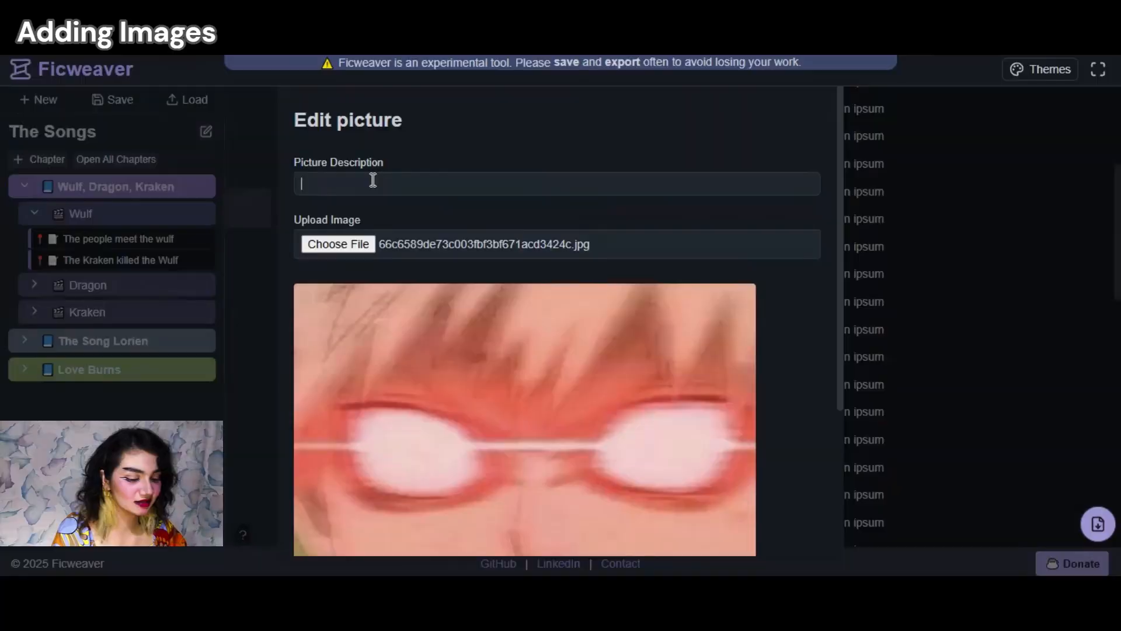
text(general's reaction)
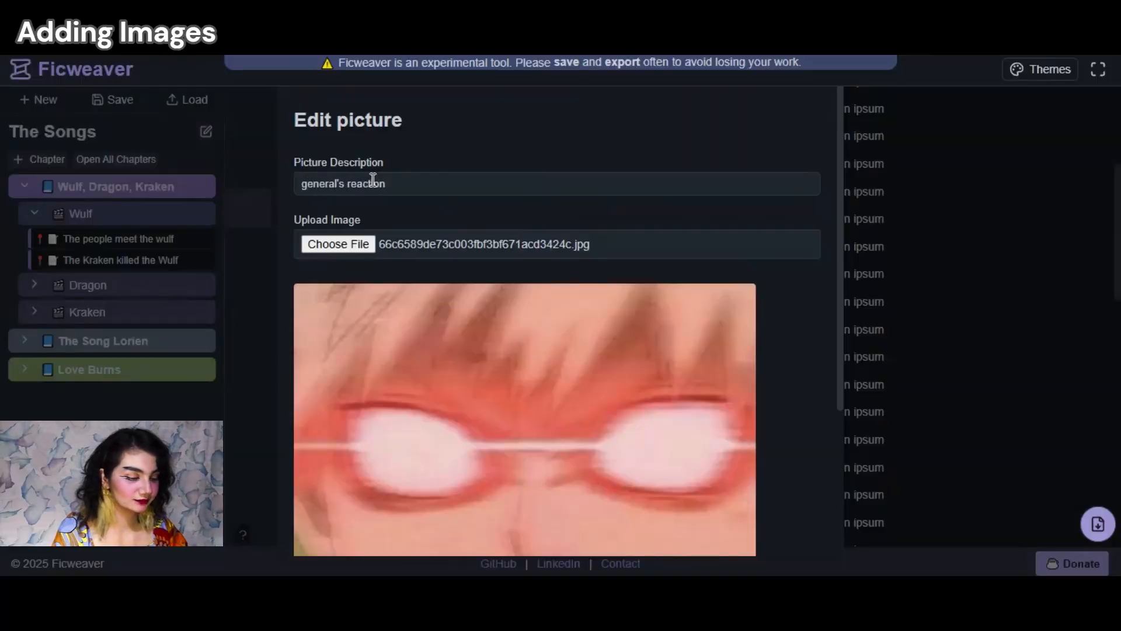
scroll(774, 506, down, 3)
click(707, 527)
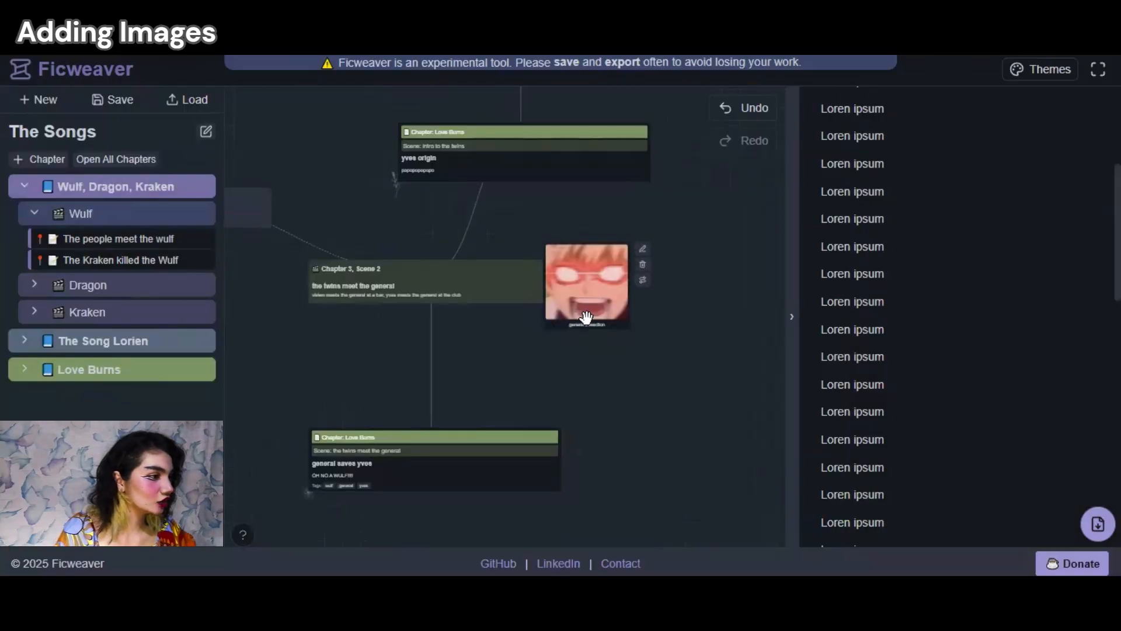
drag(584, 318, 625, 352)
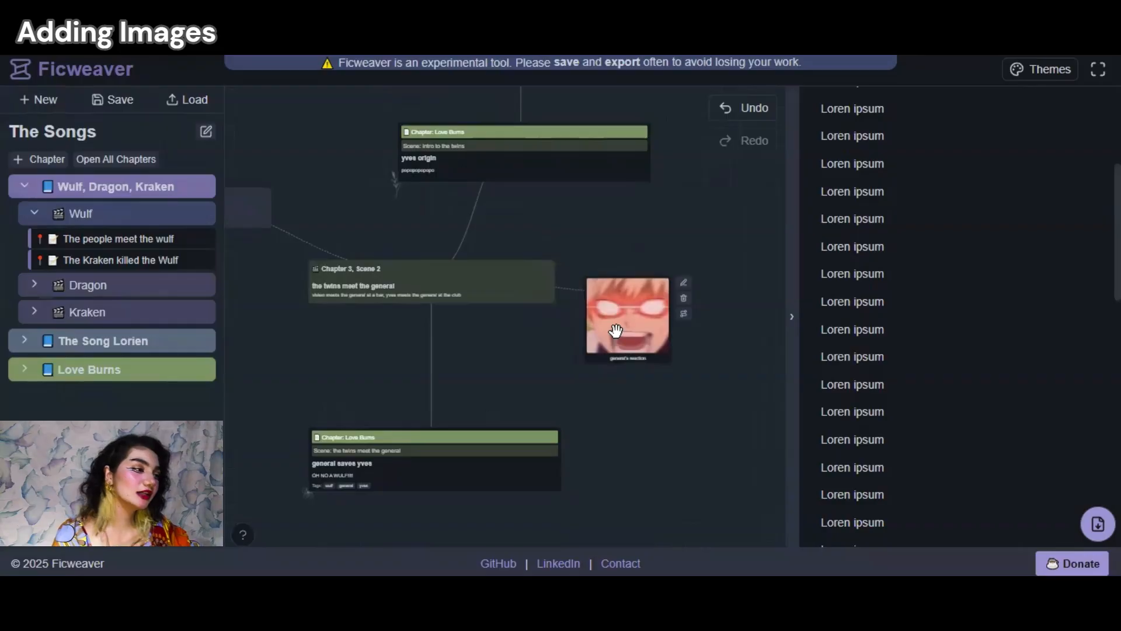
Step: Reconnect the "general's reaction" picture so that the "yves origin" text block is its parent
scroll(619, 327, up, 3)
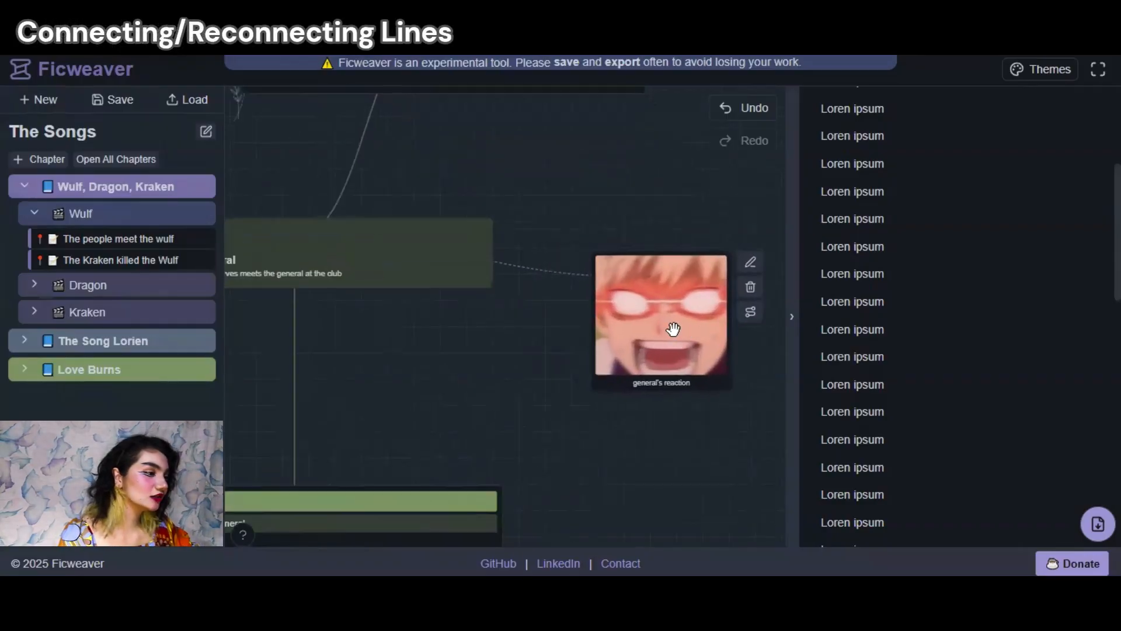
click(751, 313)
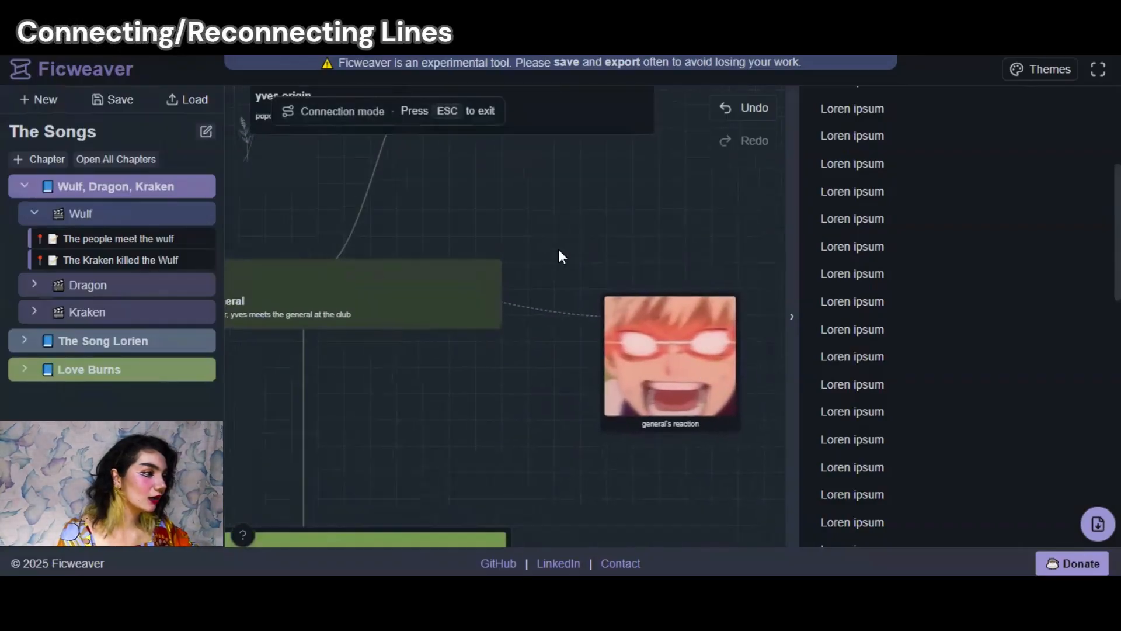
drag(558, 257, 546, 438)
click(556, 313)
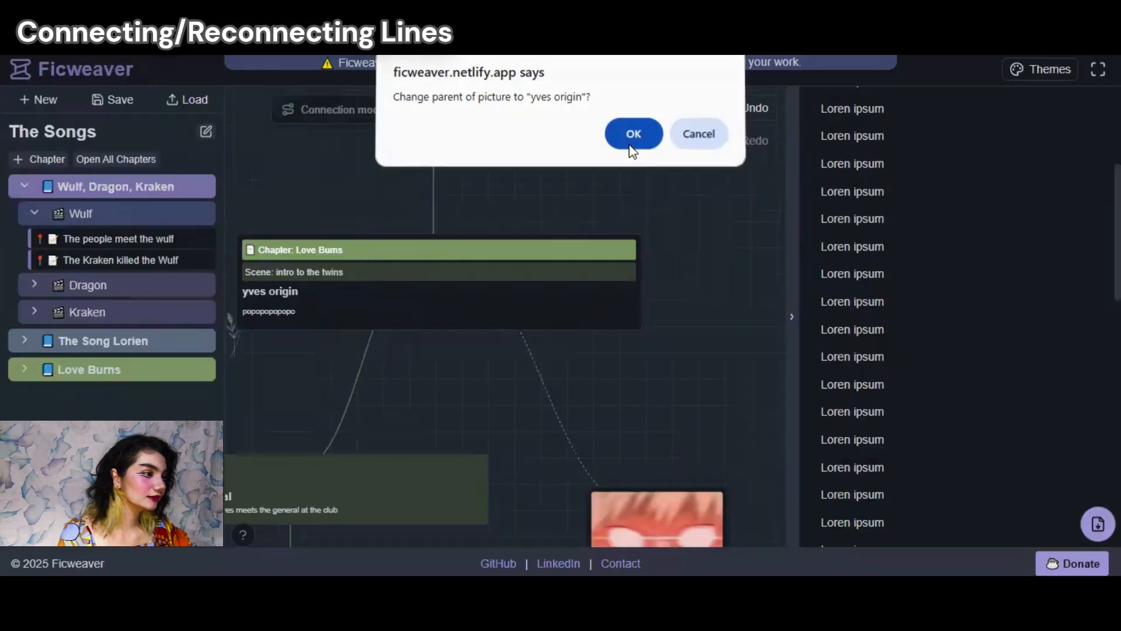
click(633, 134)
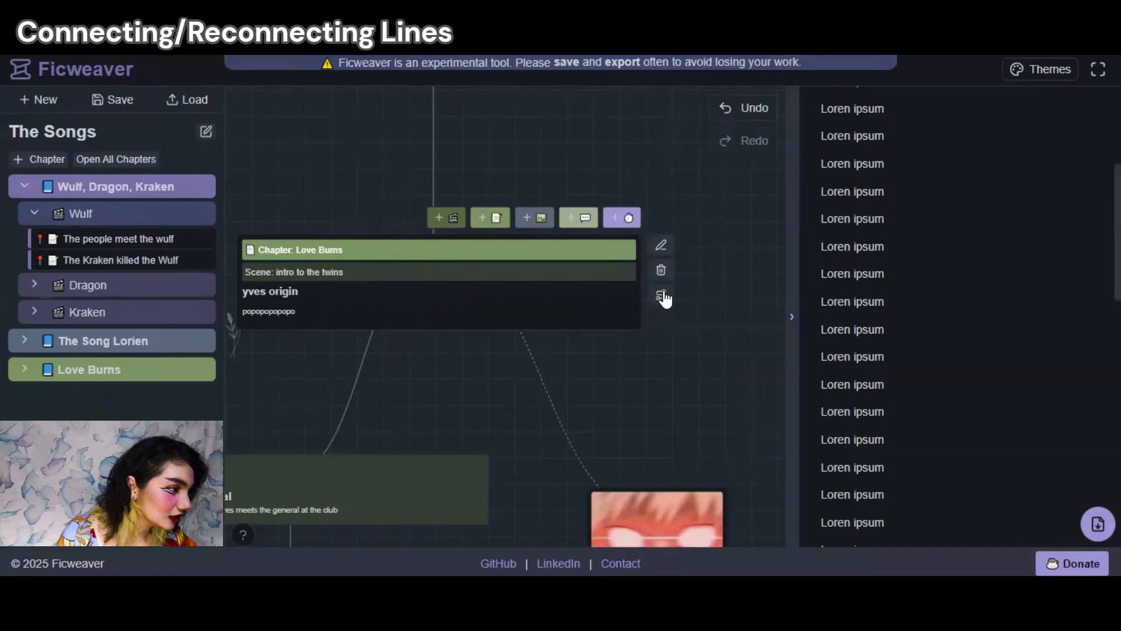
Step: Try to reconnect the "yves origin" text block to the "the twins meet the general" scene
click(663, 296)
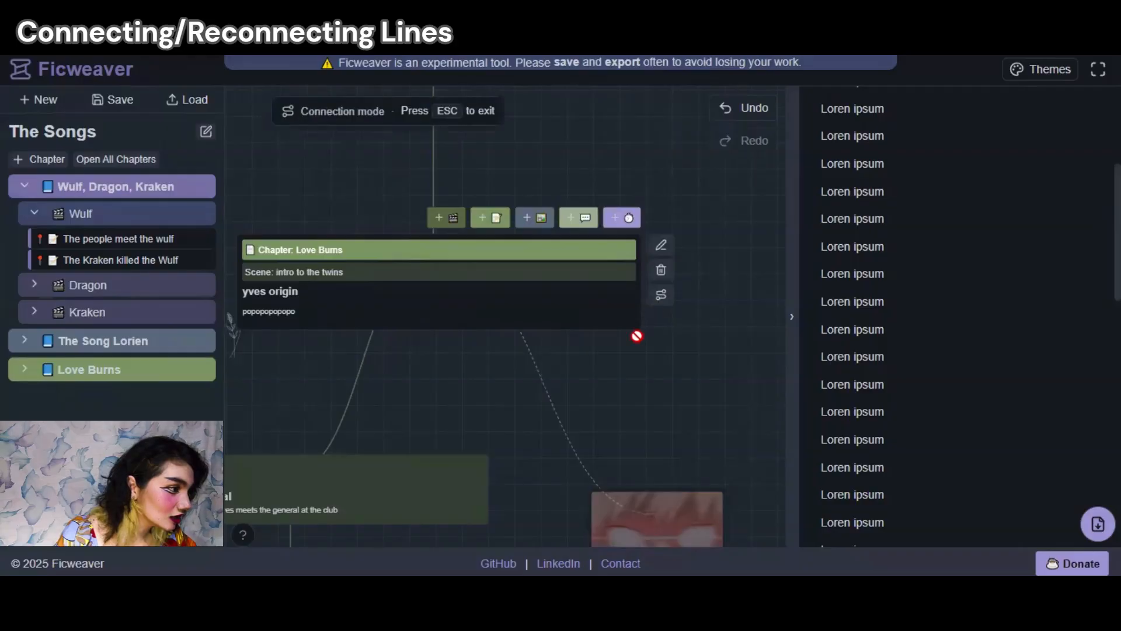
click(453, 480)
click(644, 140)
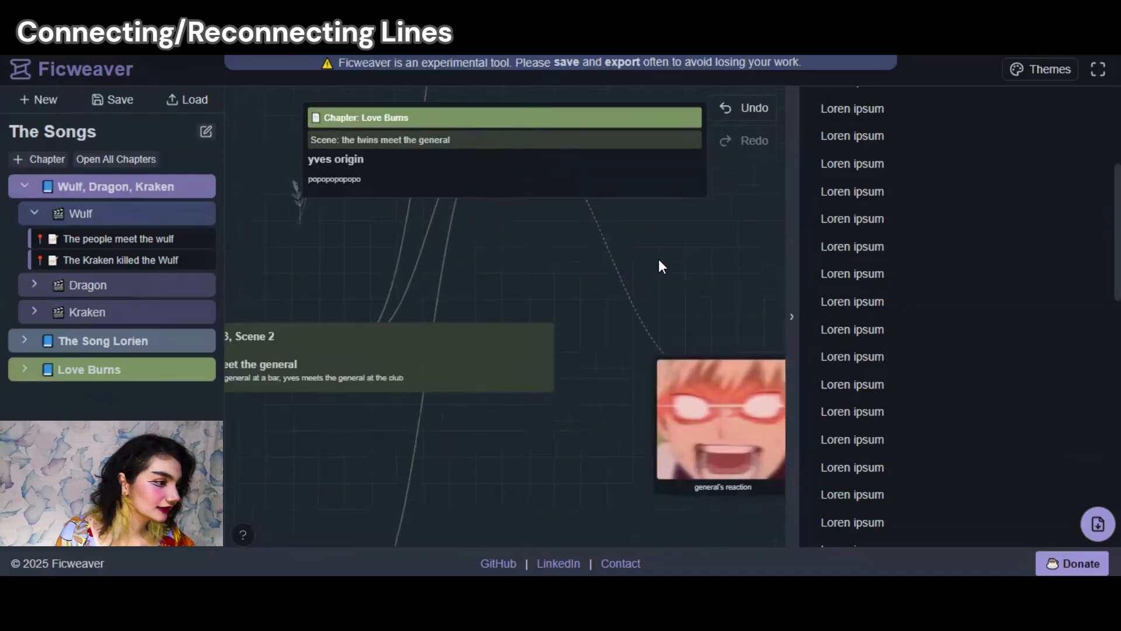
Step: Reorder the chapters by connecting "Wulf, Dragon, Kraken" so that it is inserted after "The Song Lorien"
drag(594, 160, 545, 505)
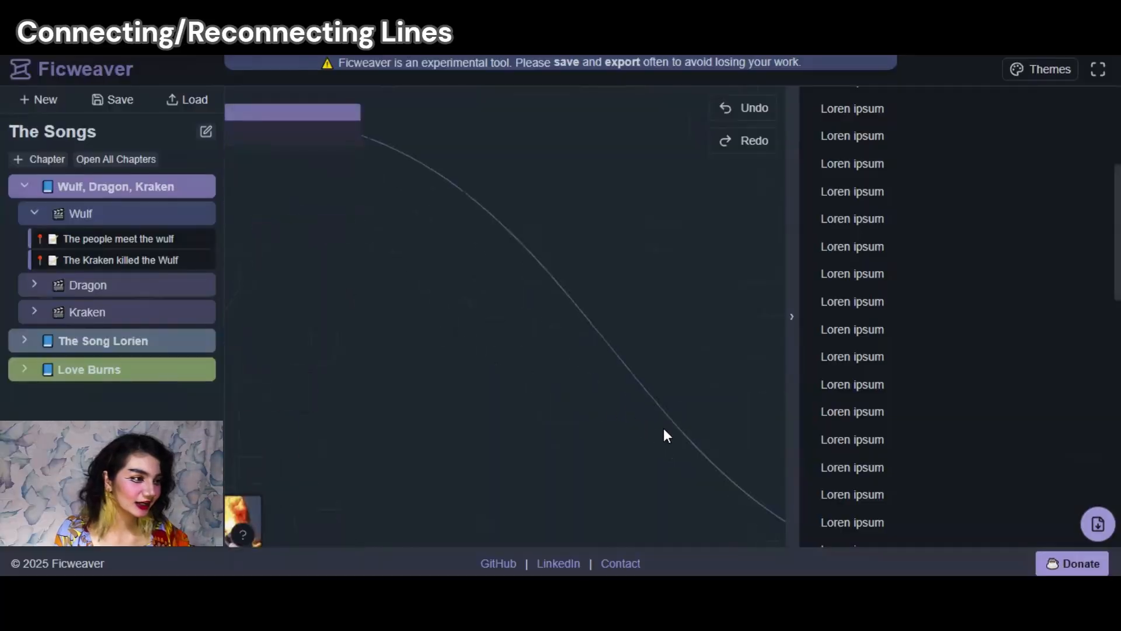
drag(376, 304, 328, 348)
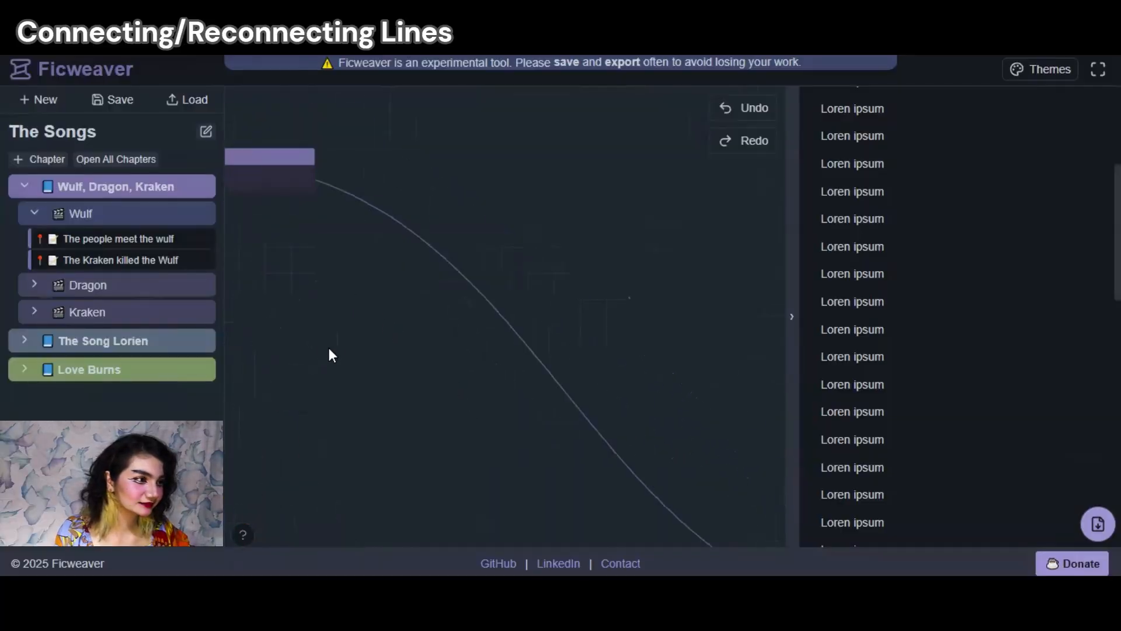
mouse_move(310, 157)
click(328, 187)
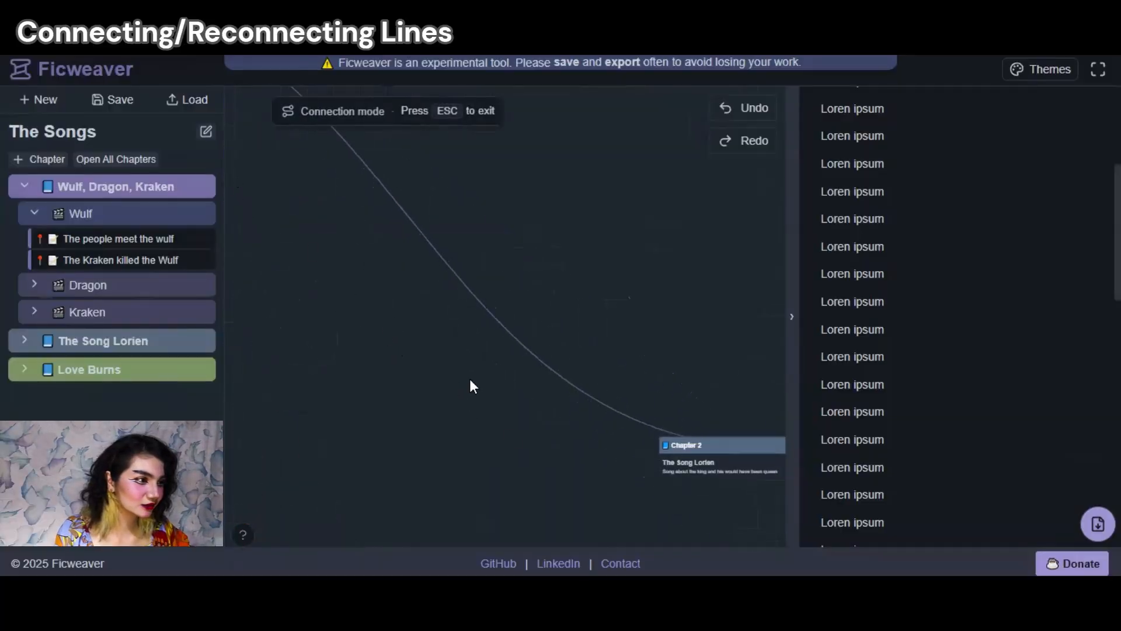
click(542, 337)
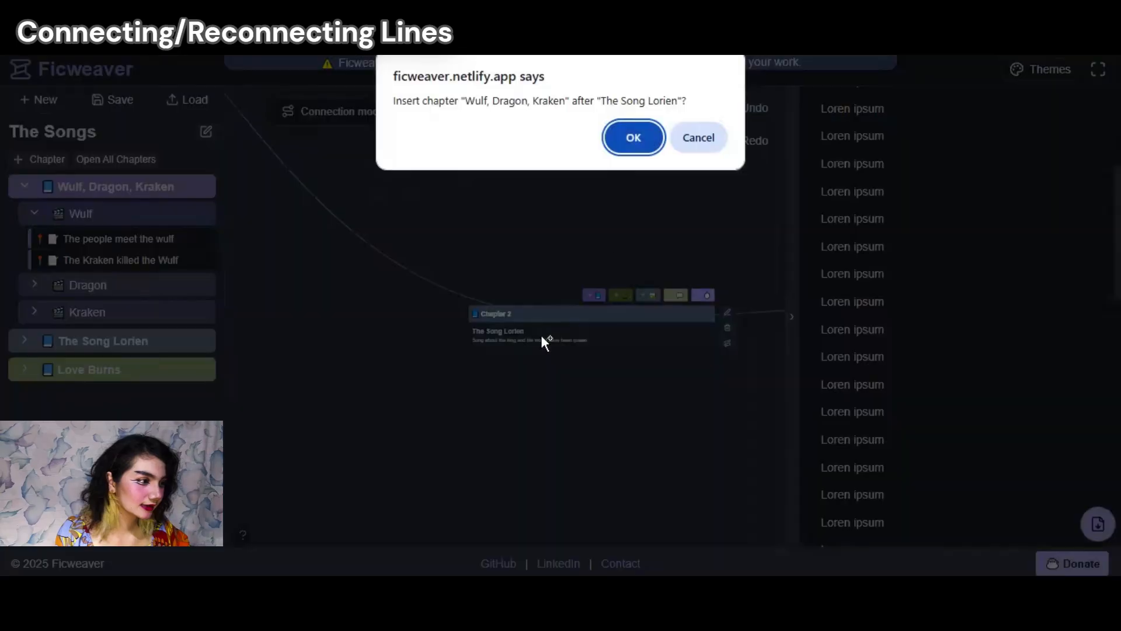
click(635, 137)
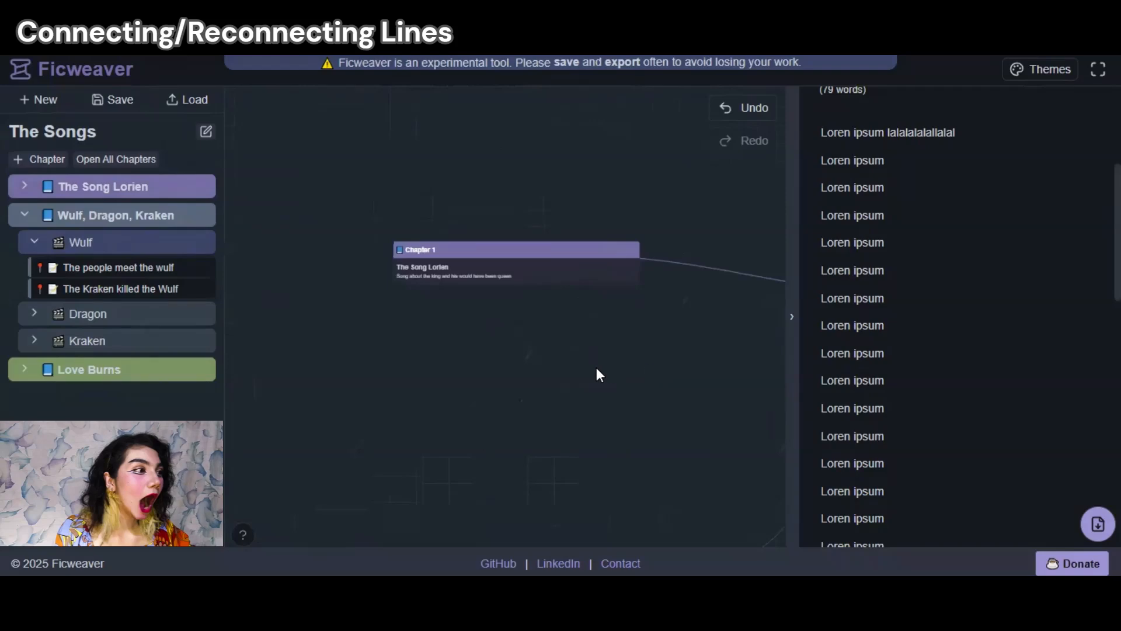
Step: Move the "The Song Lorien" chapter block farther left and inspect its link to the "Wulf, Dragon, Kraken" chapter
drag(475, 251, 362, 263)
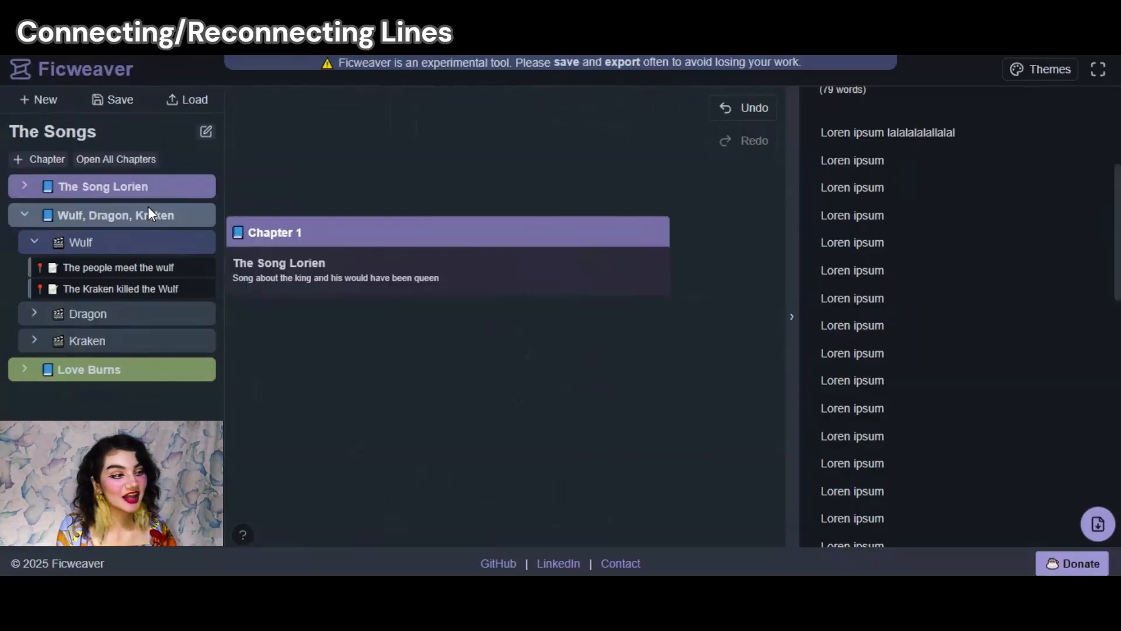
drag(473, 370, 390, 326)
scroll(390, 322, down, 3)
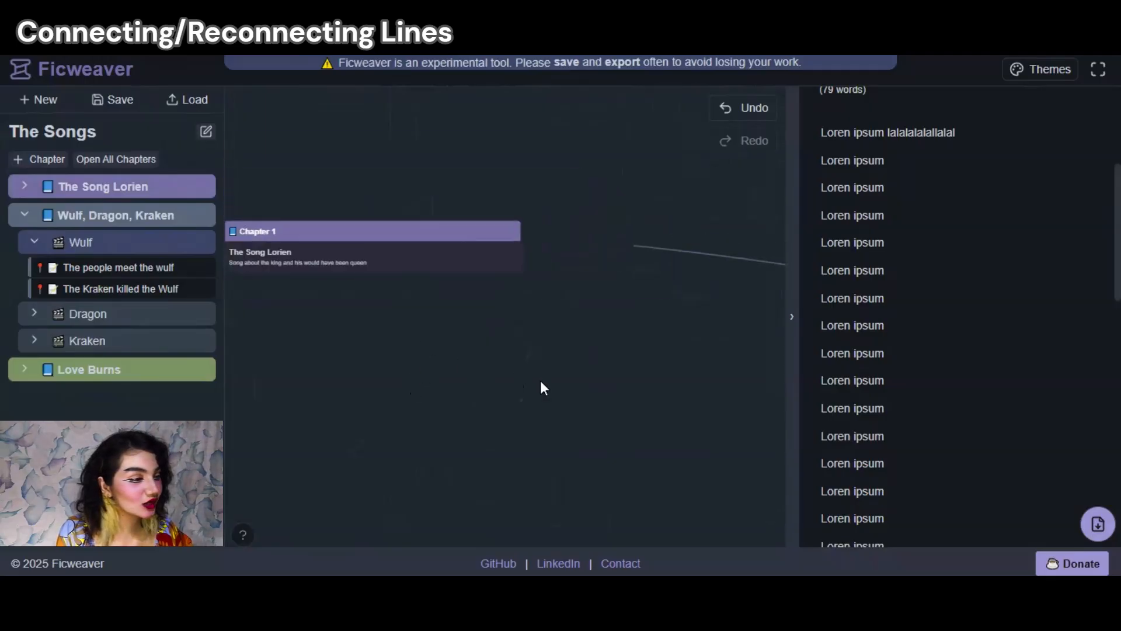
drag(699, 396, 357, 373)
drag(683, 403, 471, 355)
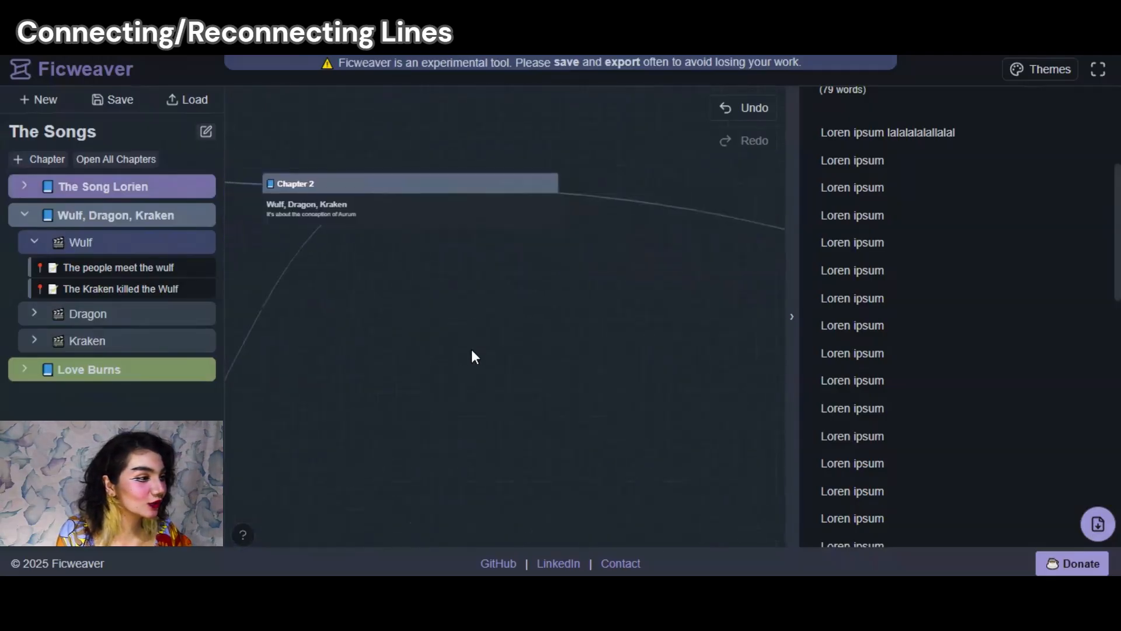
scroll(503, 380, down, 2)
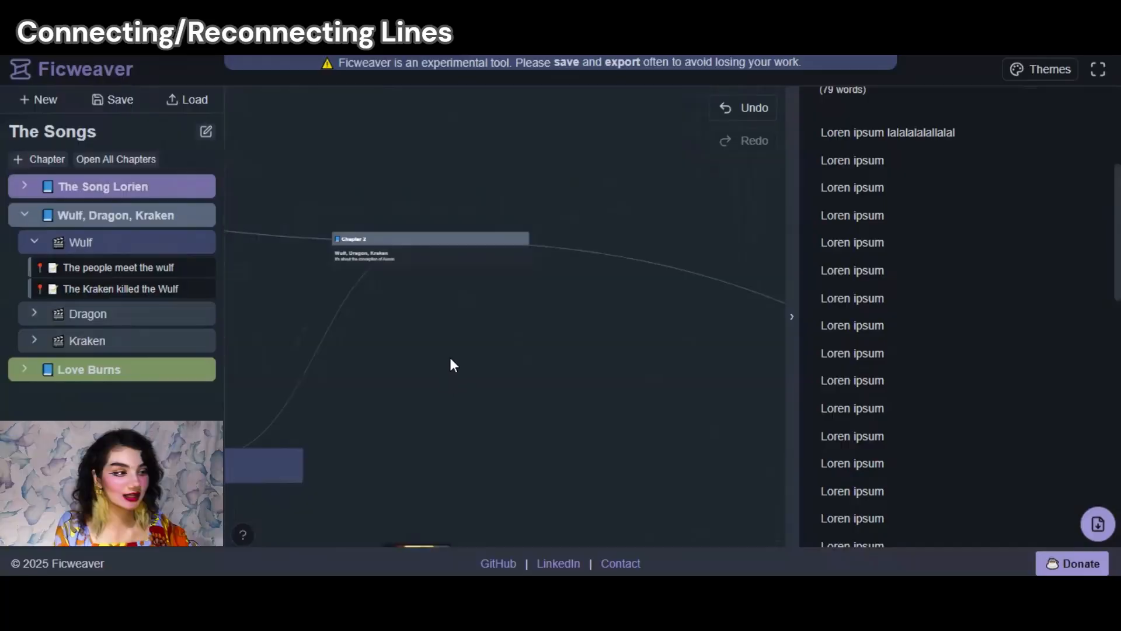
Step: Display the story's events timeline and locate "the wulf is killed by the general" and "the death of the wulf" on the plotline
scroll(1046, 156, up, 5)
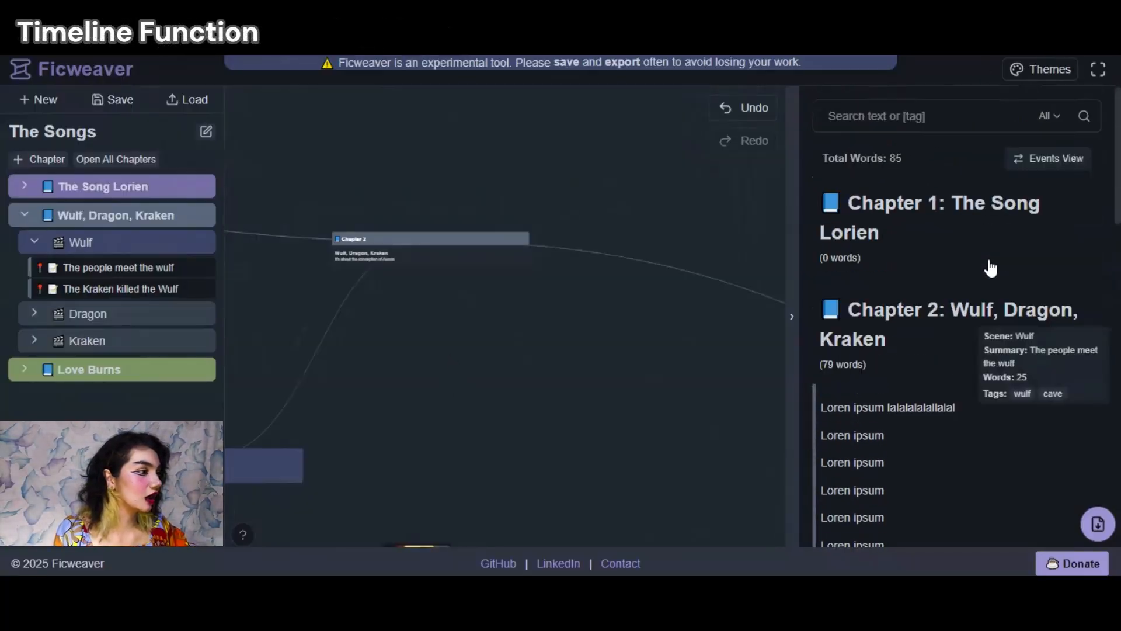
click(1030, 165)
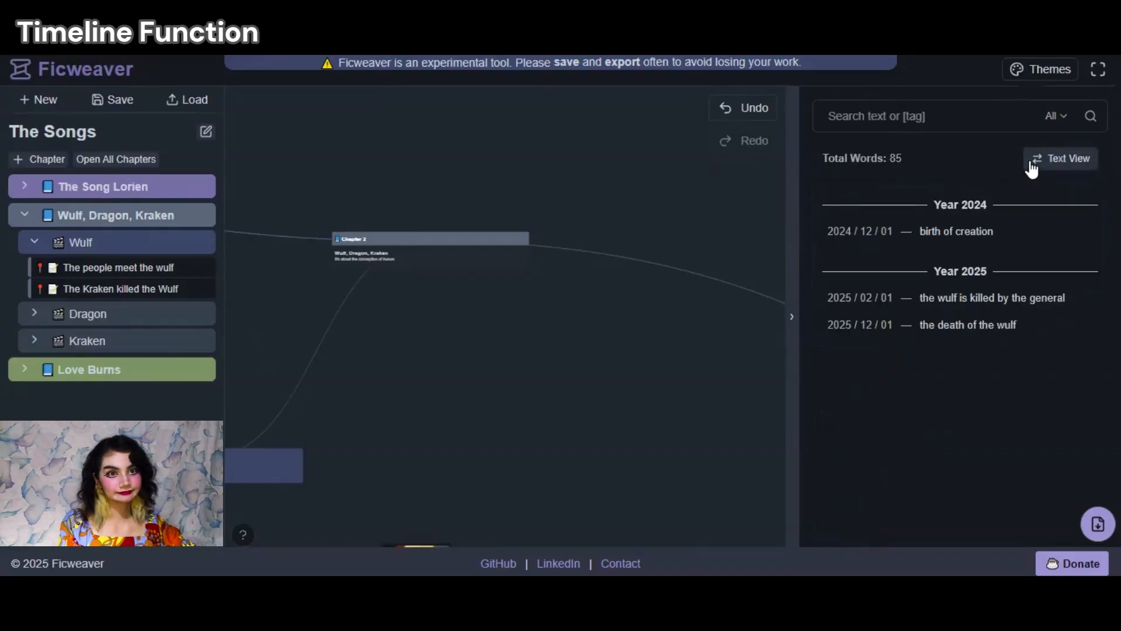
mouse_move(989, 315)
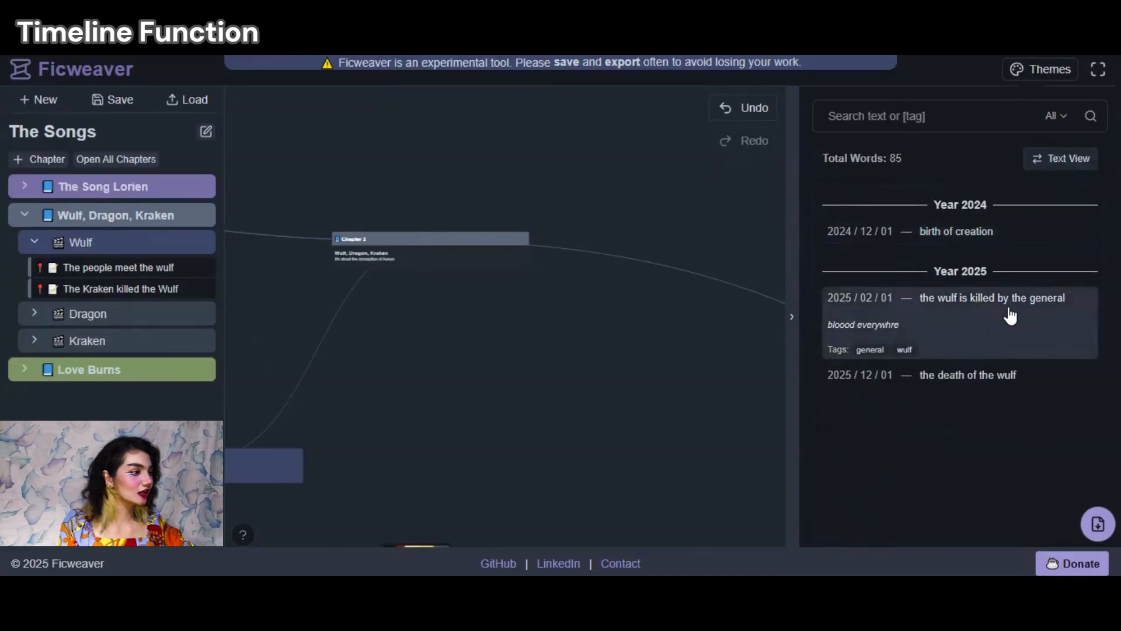
click(1011, 316)
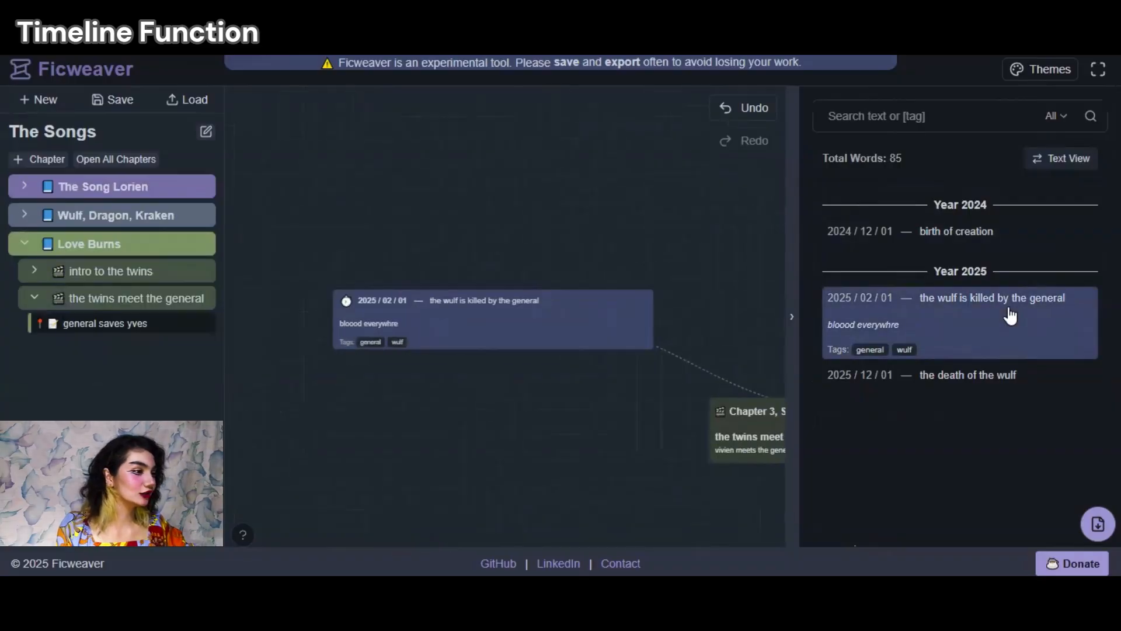
click(1028, 334)
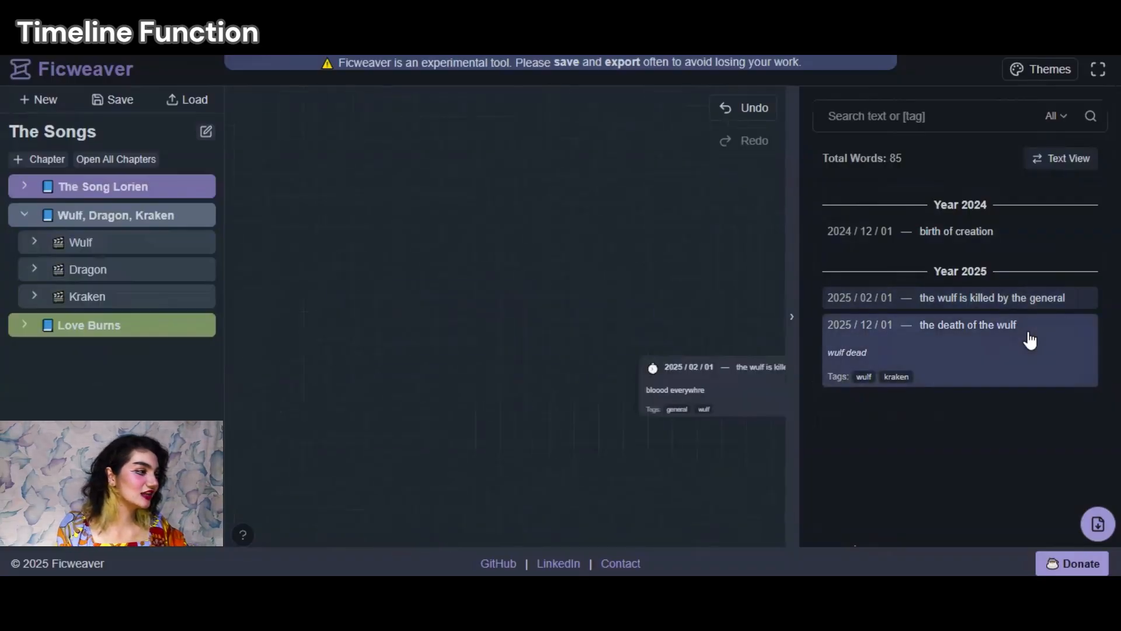
mouse_move(388, 331)
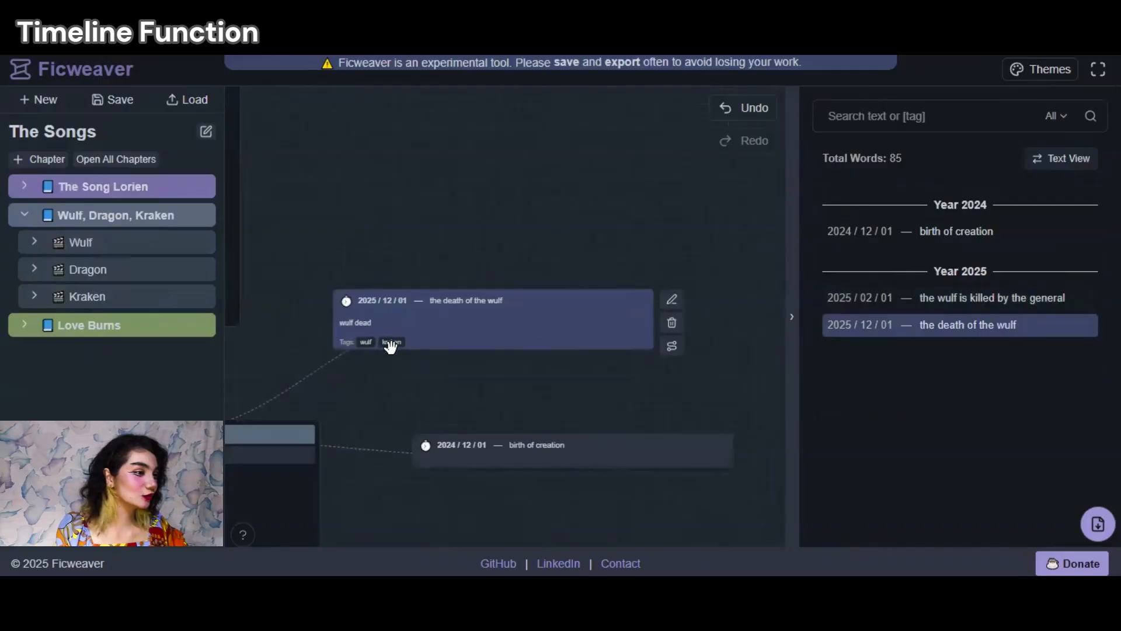
mouse_move(983, 339)
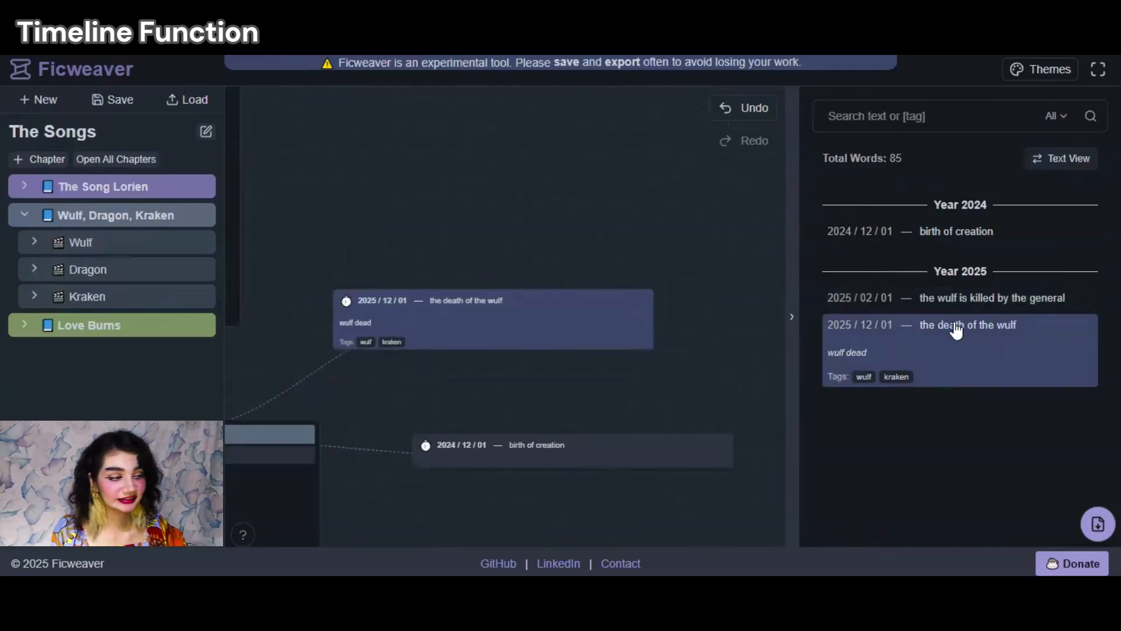
mouse_move(939, 349)
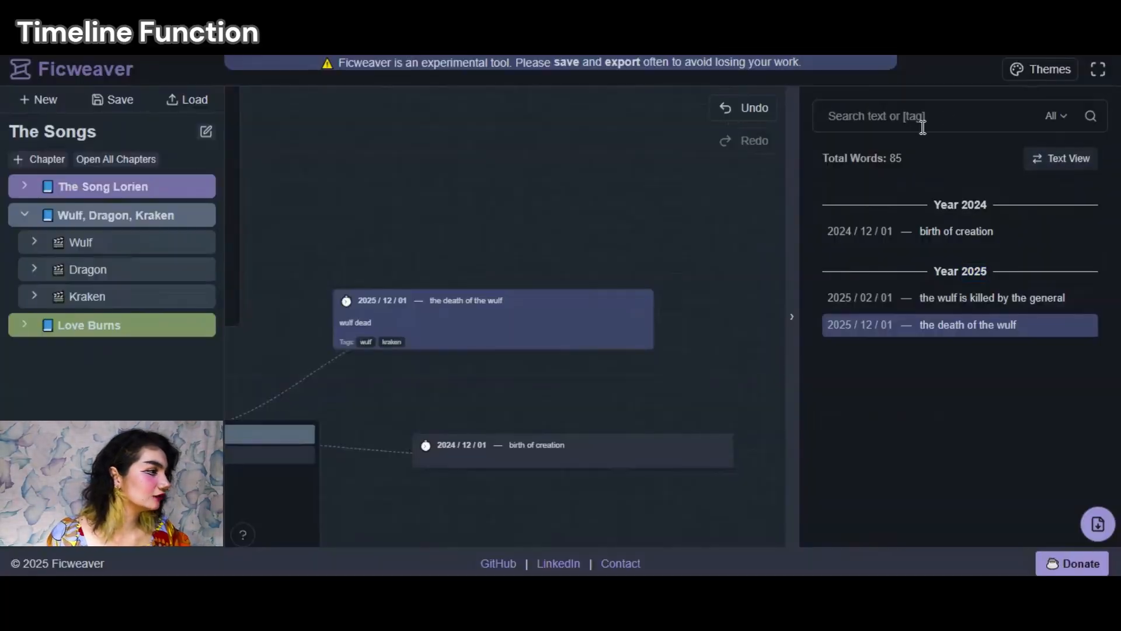
Step: Search for the "vivien" tag, show the results as text, and locate the matching "halalallallalalala" passage on the plotline
text([)
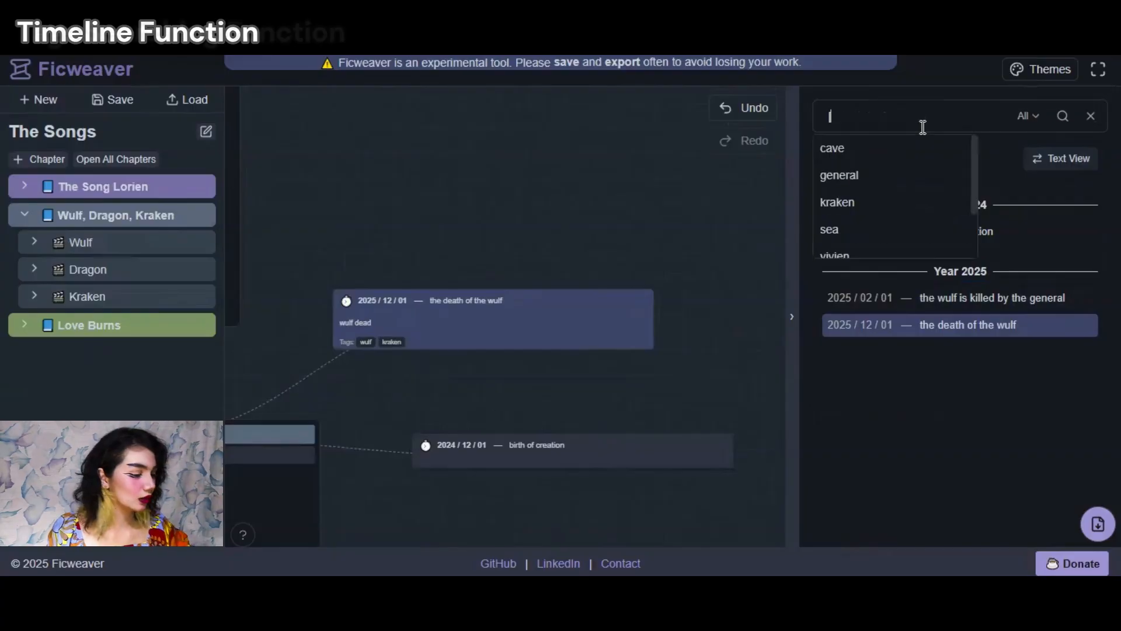
click(887, 255)
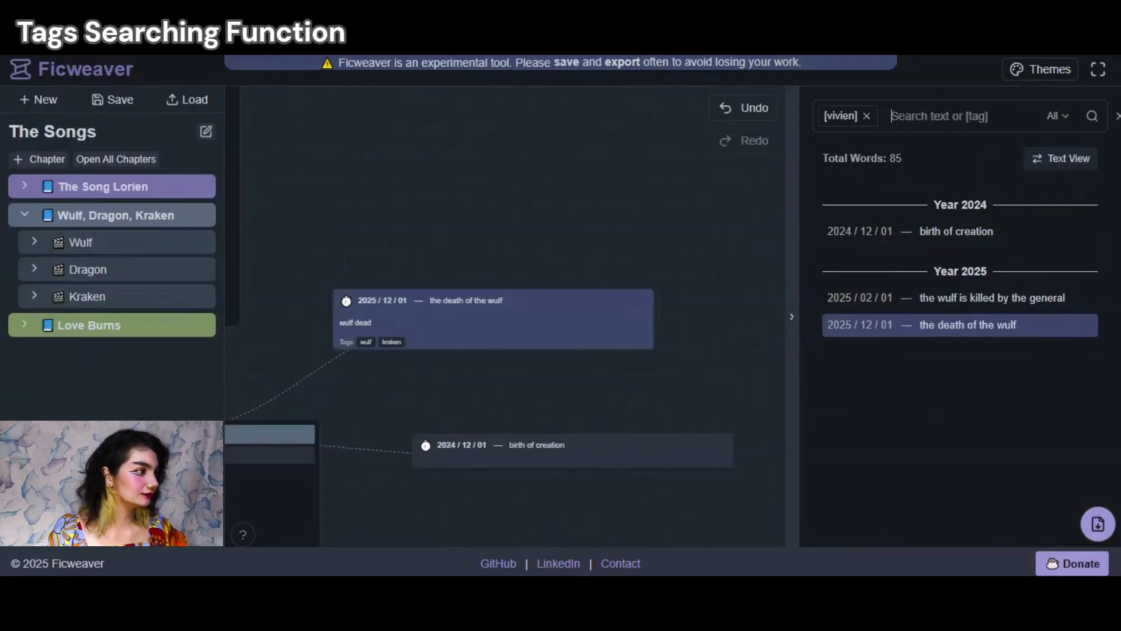
key(Return)
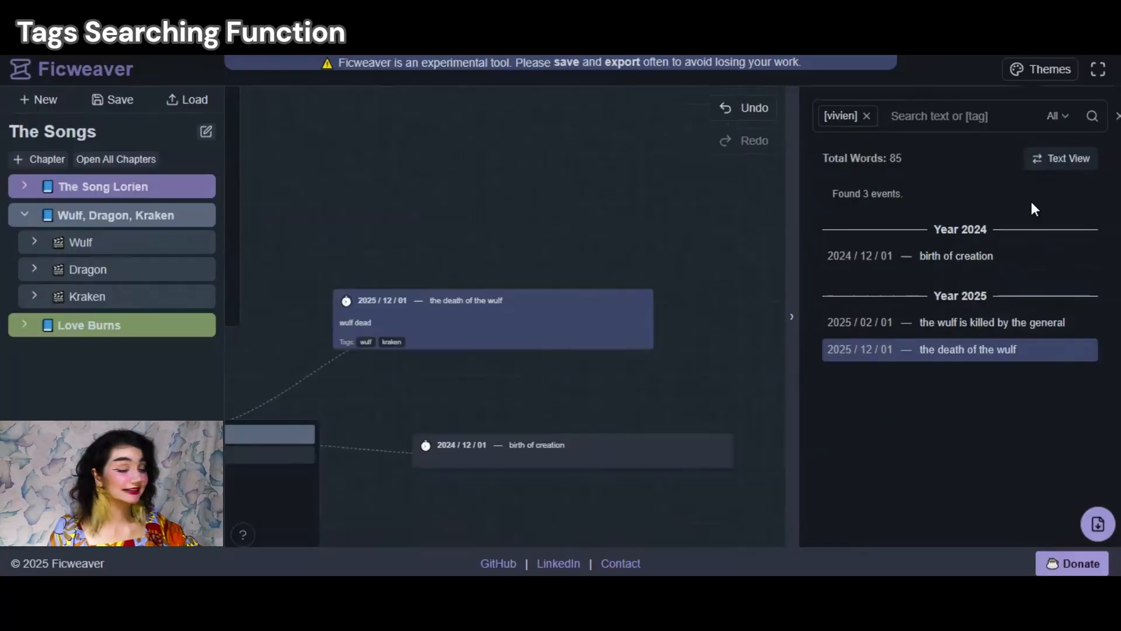
click(1054, 163)
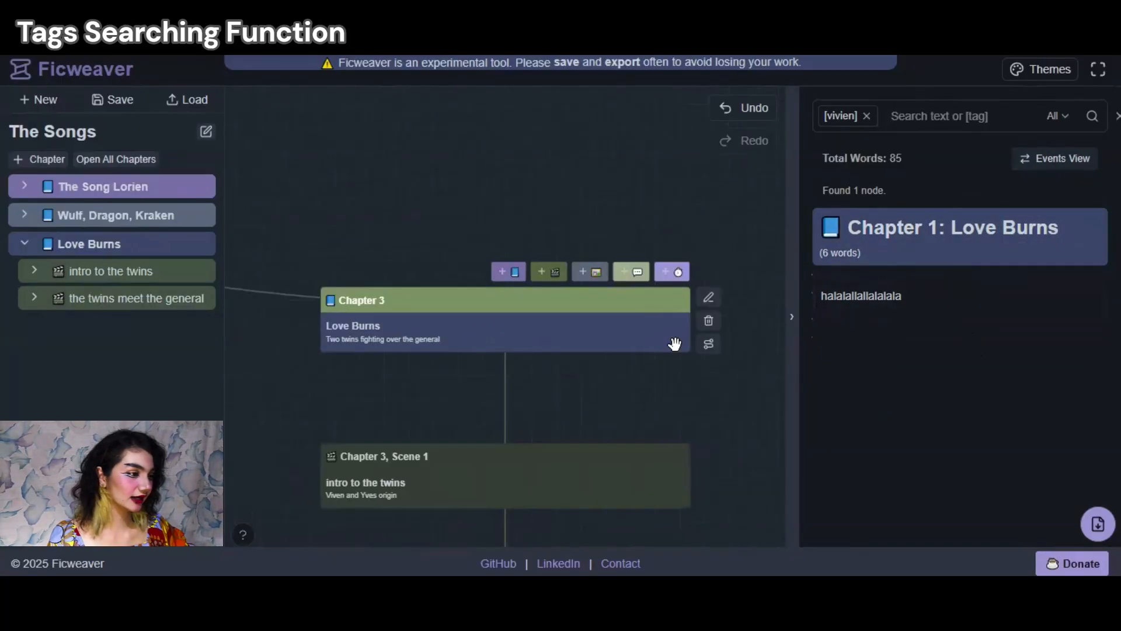
click(917, 304)
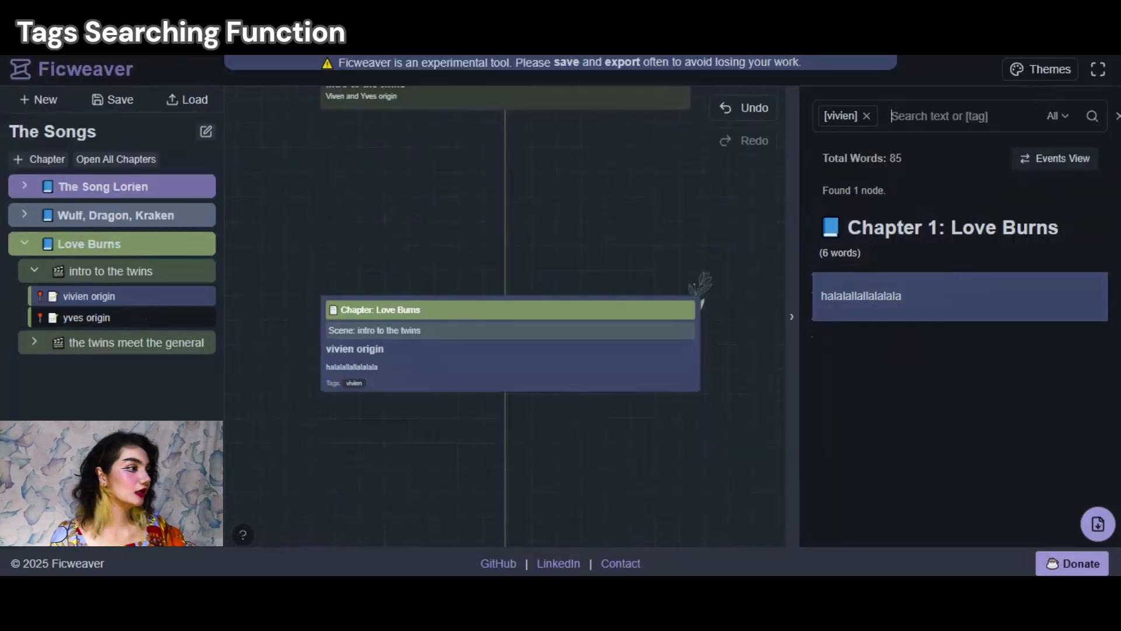
Step: Add the "yves" tag to the search and locate the "OH NO A WULF!!!!" passage on the plotline
text([)
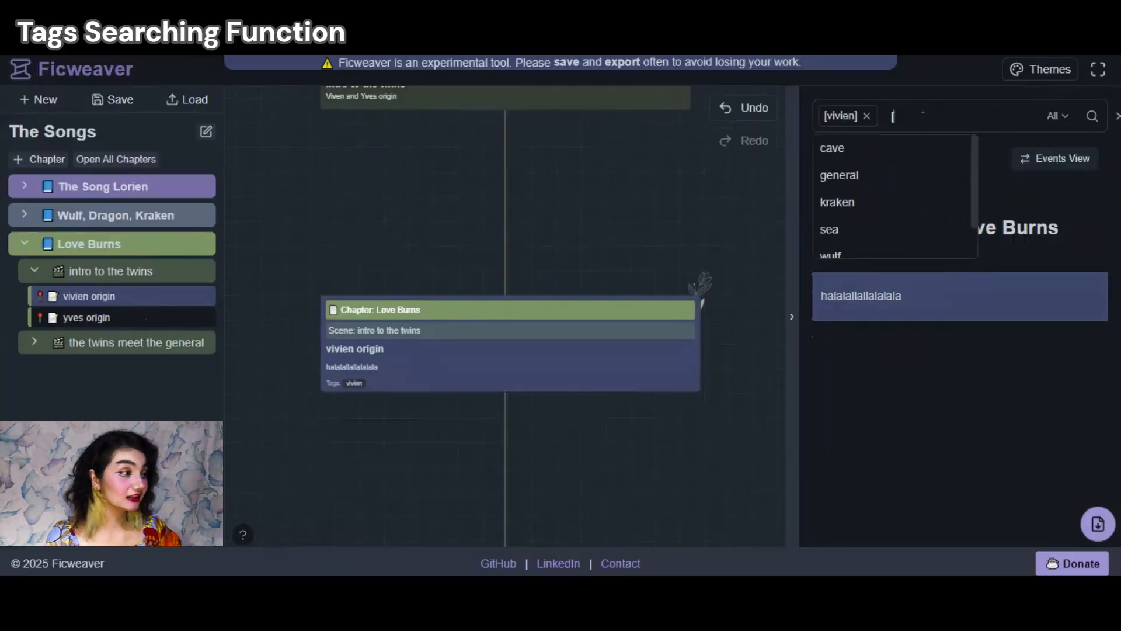
scroll(844, 191, down, 2)
click(843, 243)
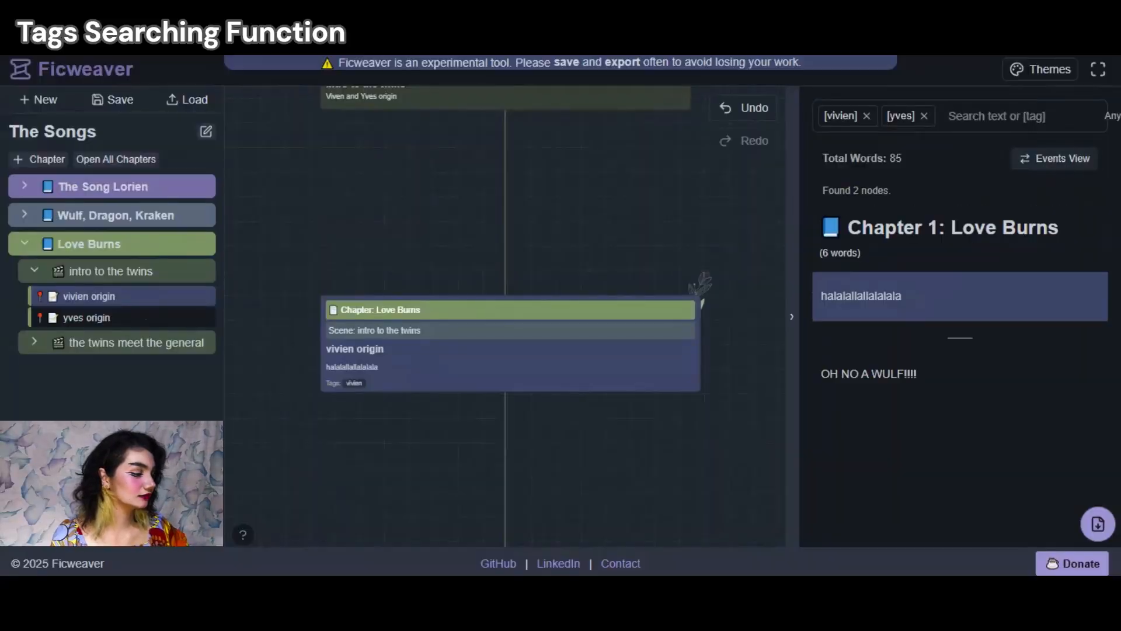
click(843, 231)
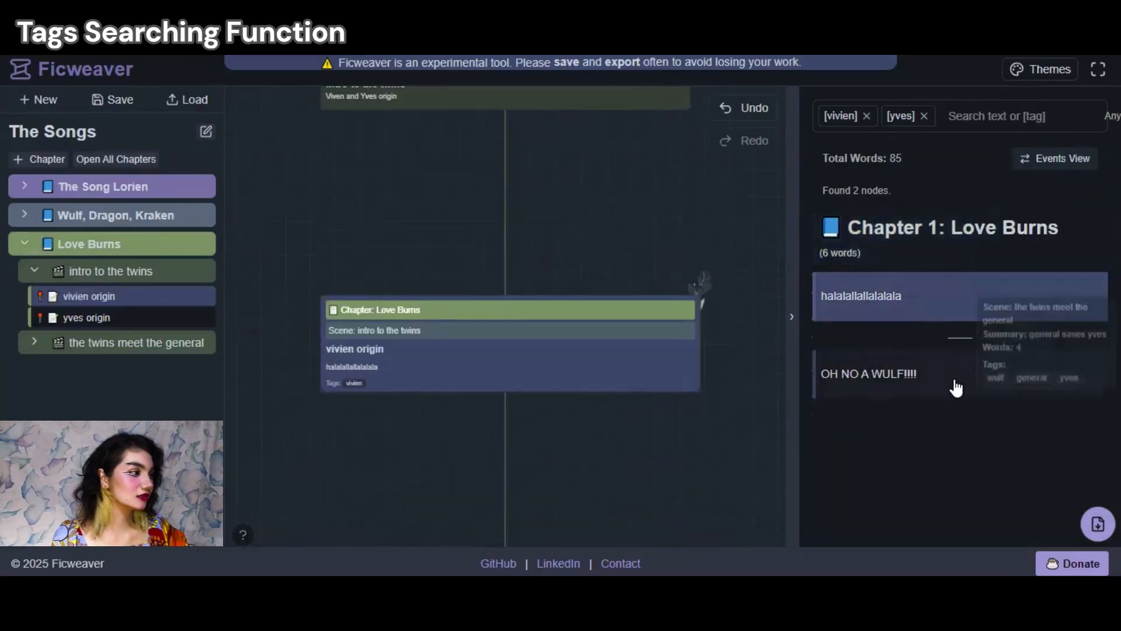
click(955, 387)
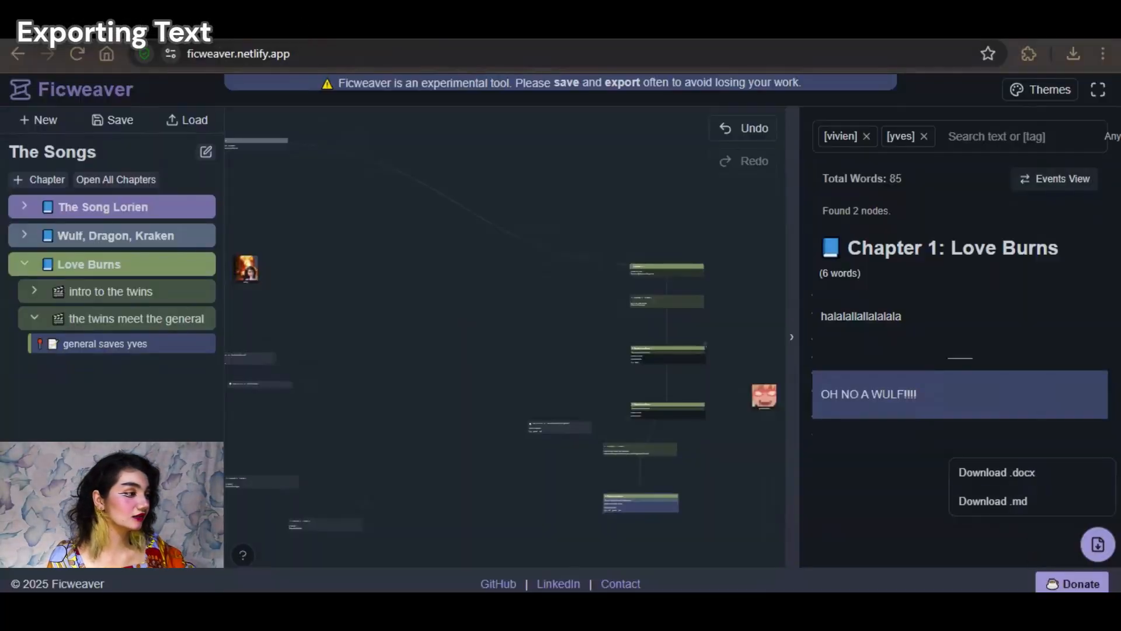
Step: Export the story as a .docx file and review its chapters in Word
click(1098, 544)
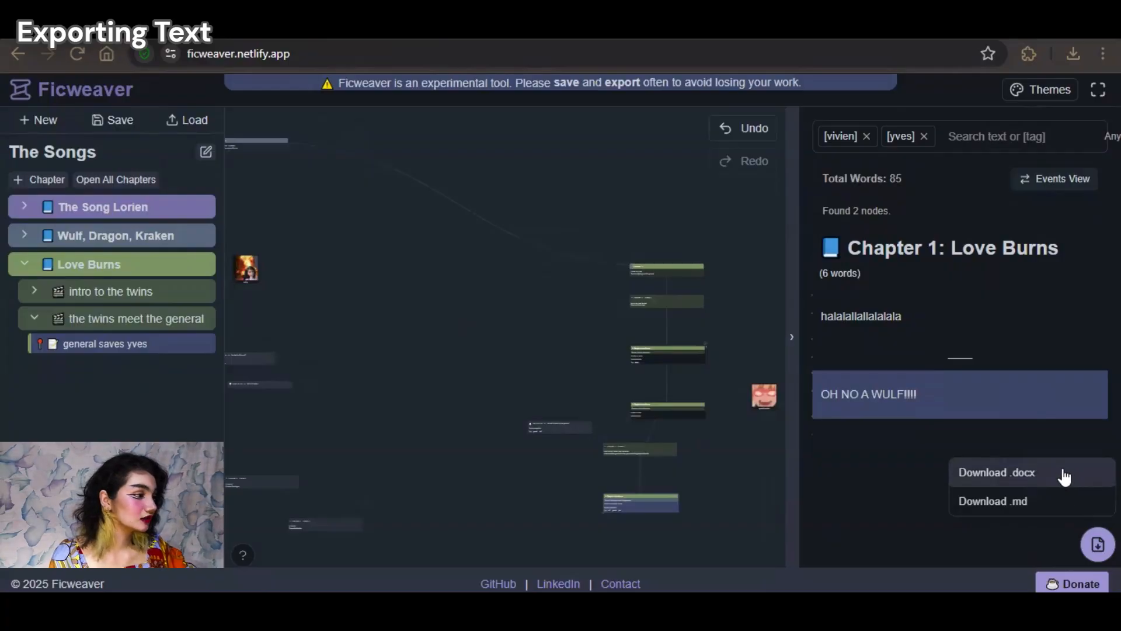
click(1062, 473)
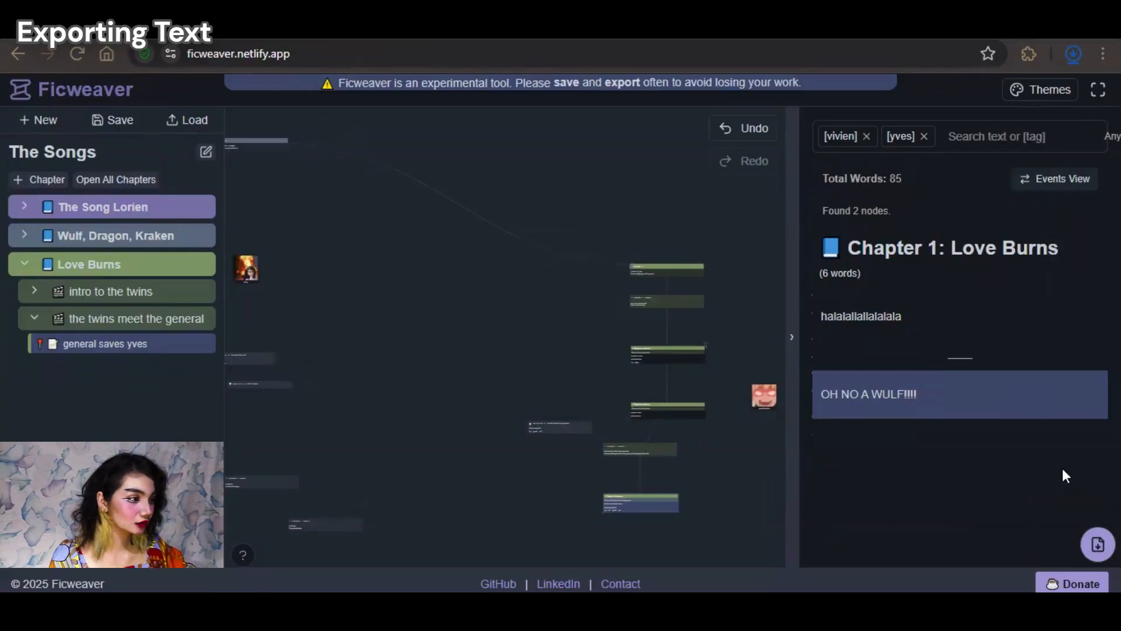
click(983, 96)
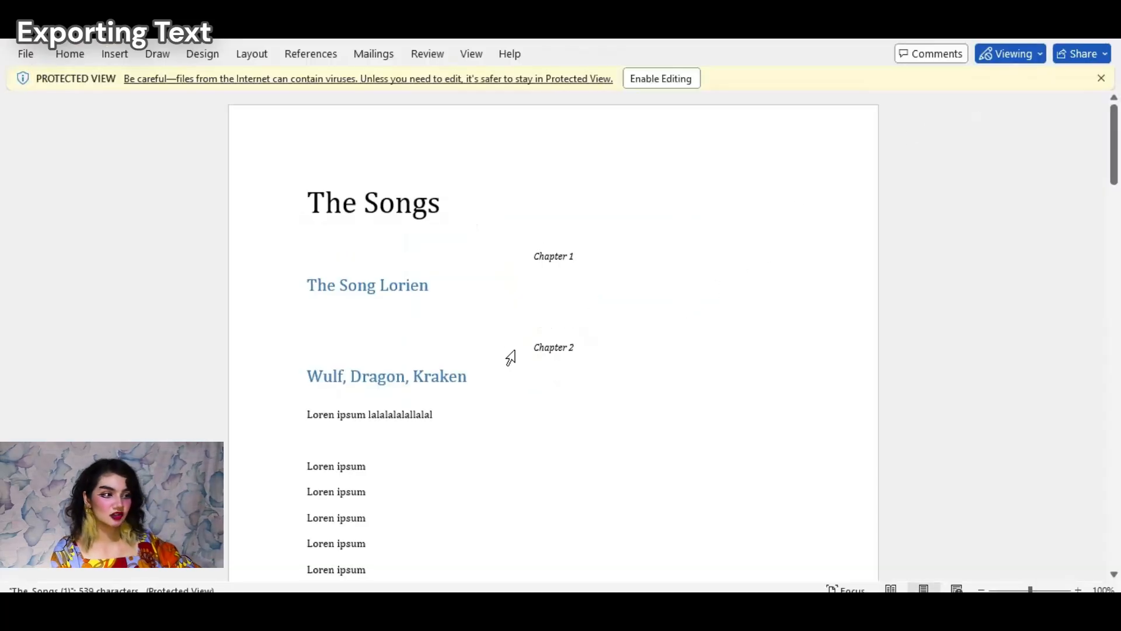
scroll(517, 327, down, 8)
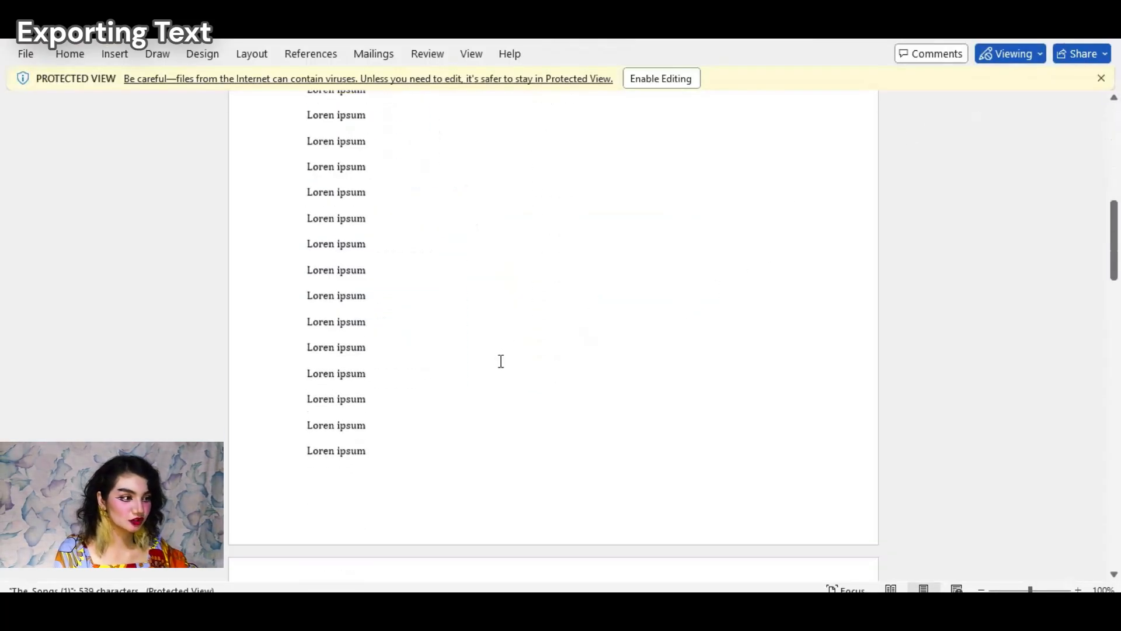
scroll(522, 366, down, 10)
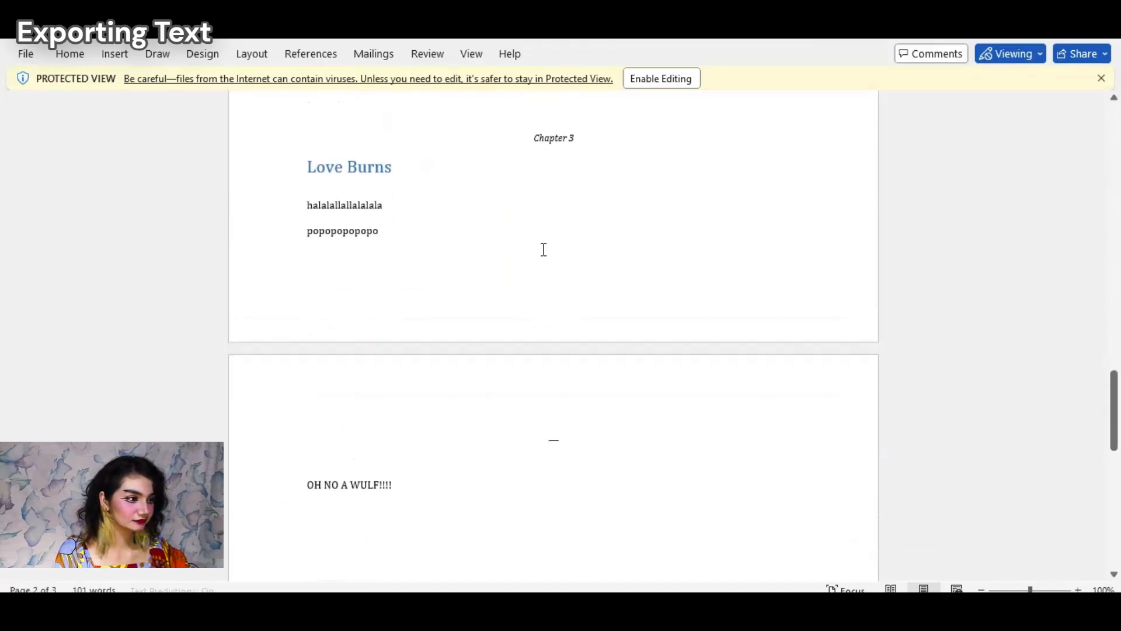
scroll(543, 247, down, 4)
scroll(536, 333, up, 5)
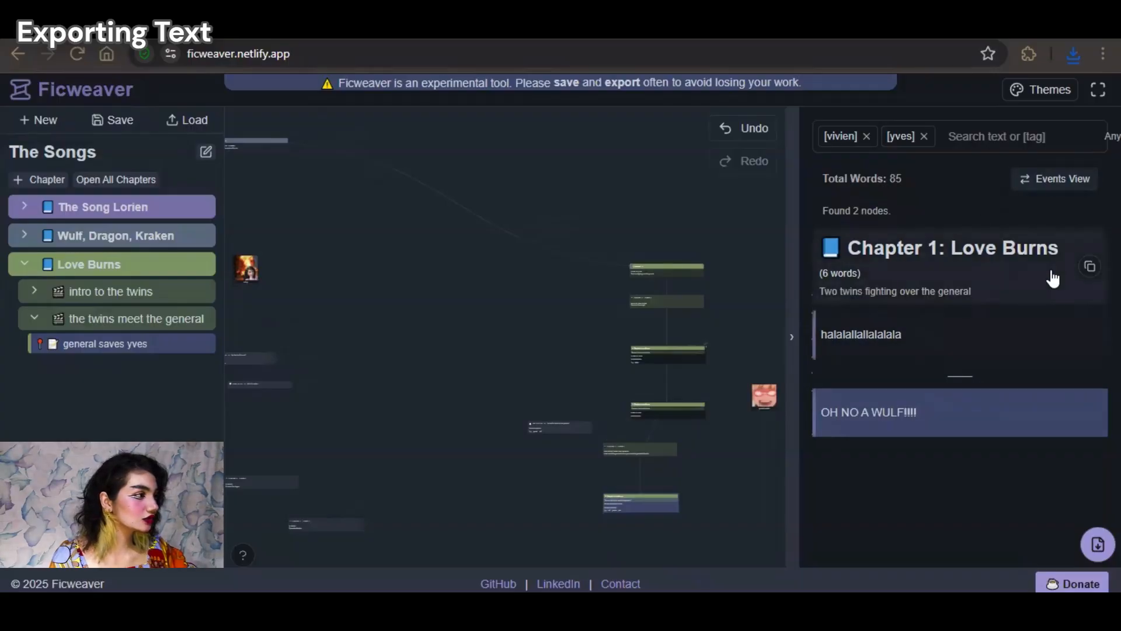
Step: Copy the "Love Burns" chapter from Ficweaver's text view and paste it into a new blank Word document
mouse_move(1089, 253)
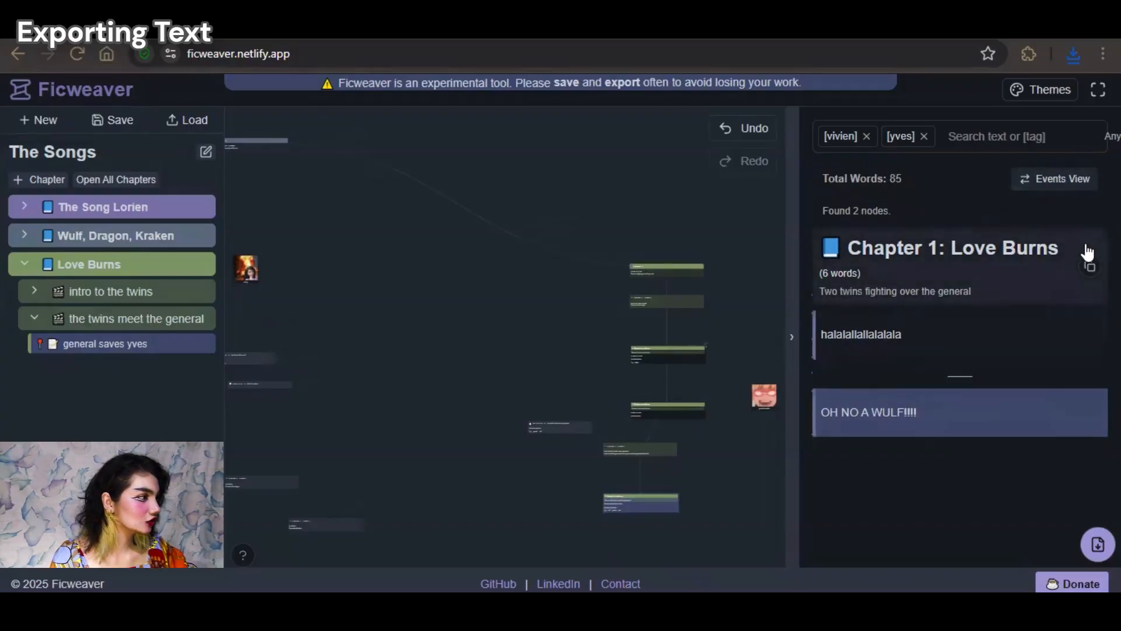
click(1090, 267)
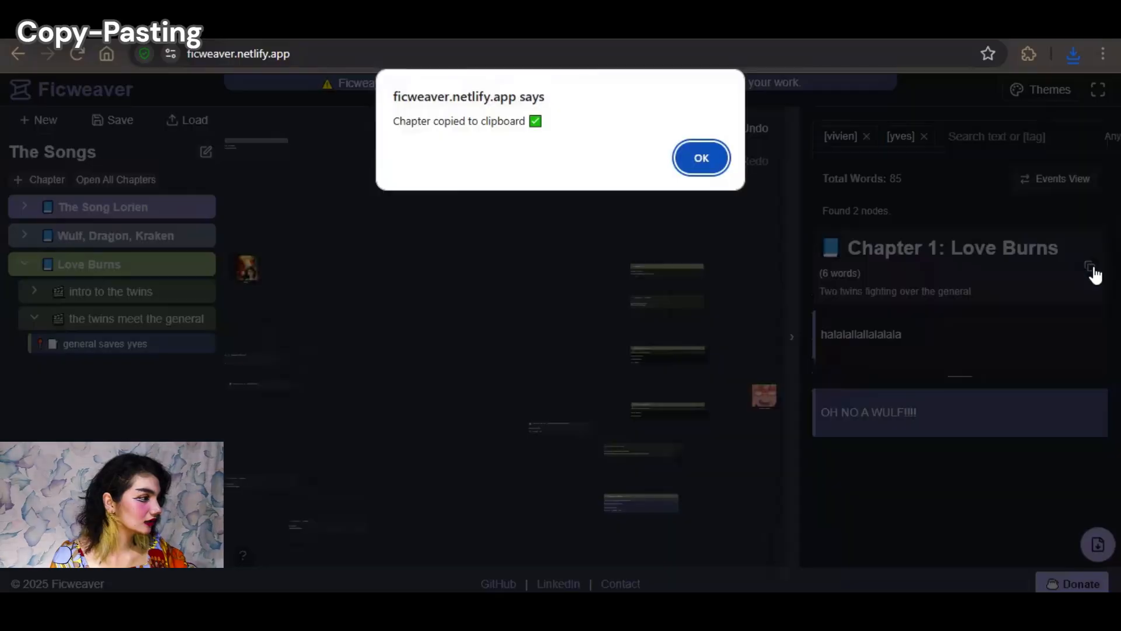
click(702, 157)
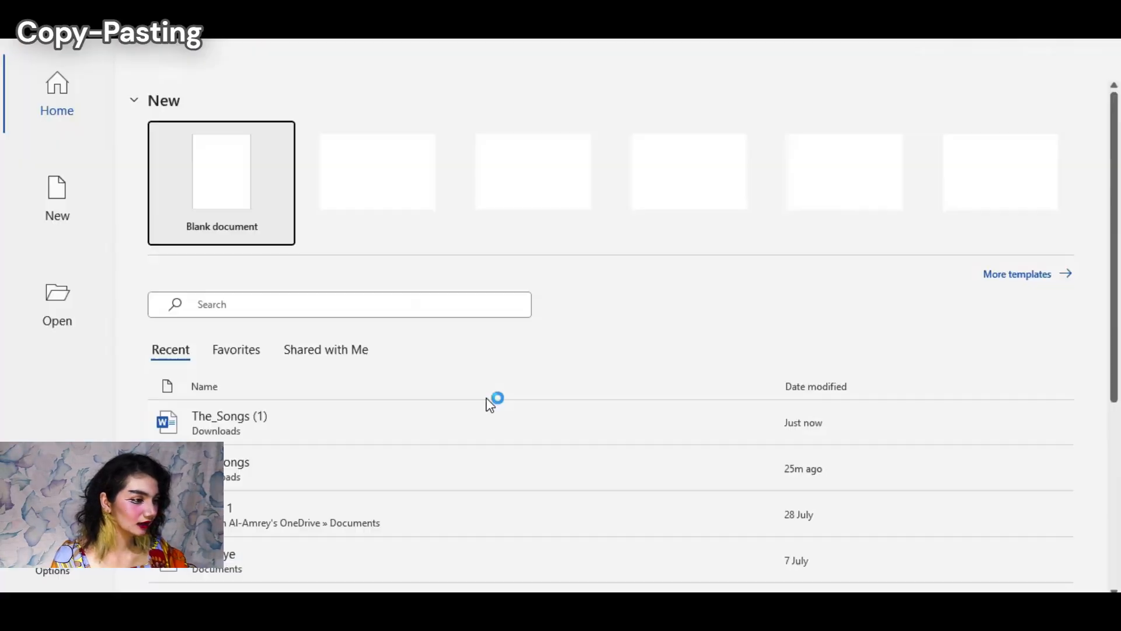
click(255, 244)
key(ctrl+v)
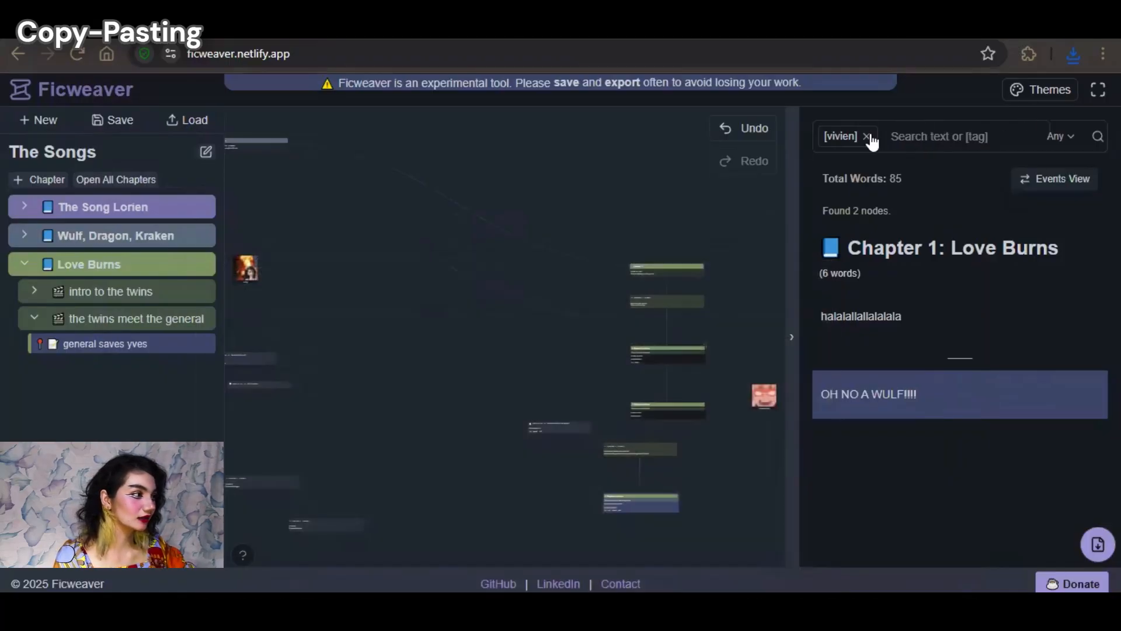
Step: Back in Ficweaver, clear the remaining "vivien" search tag and copy the "The Song Lorien" chapter
click(866, 136)
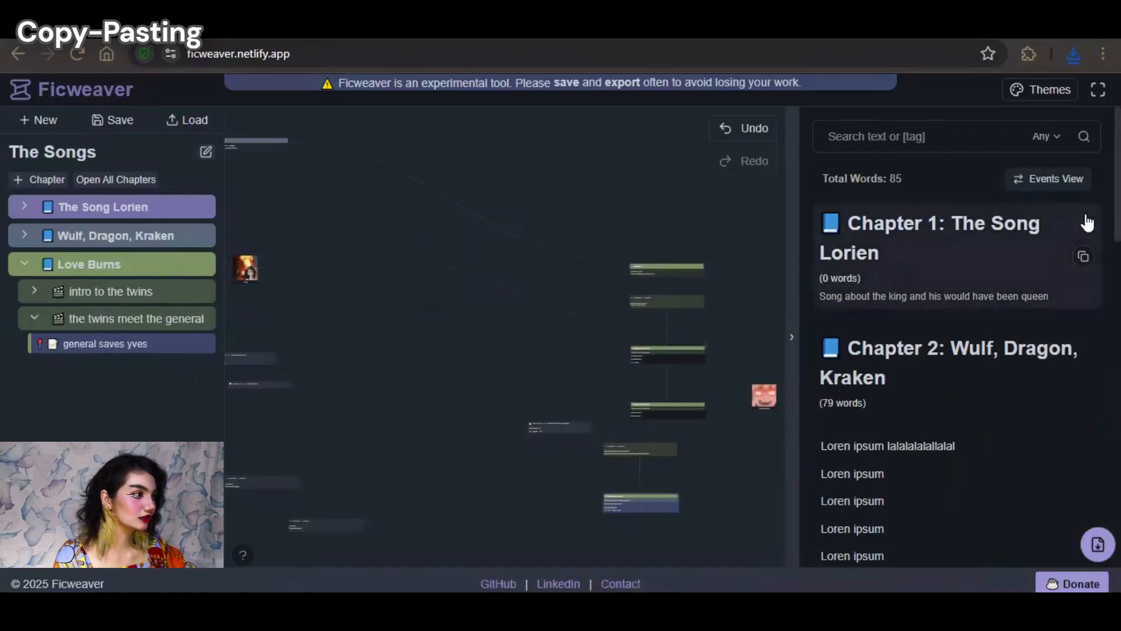
click(1082, 220)
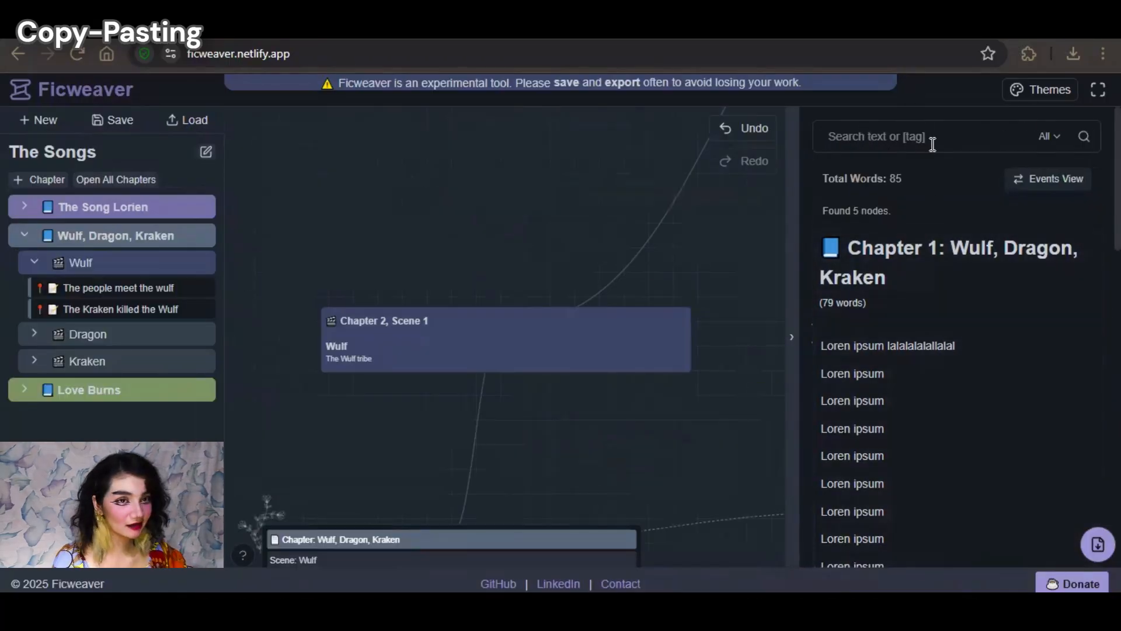
Step: Copy the "Wulf, Dragon, Kraken" chapter, replace the entire content of the Word document with it, and review the pasted text
mouse_move(969, 279)
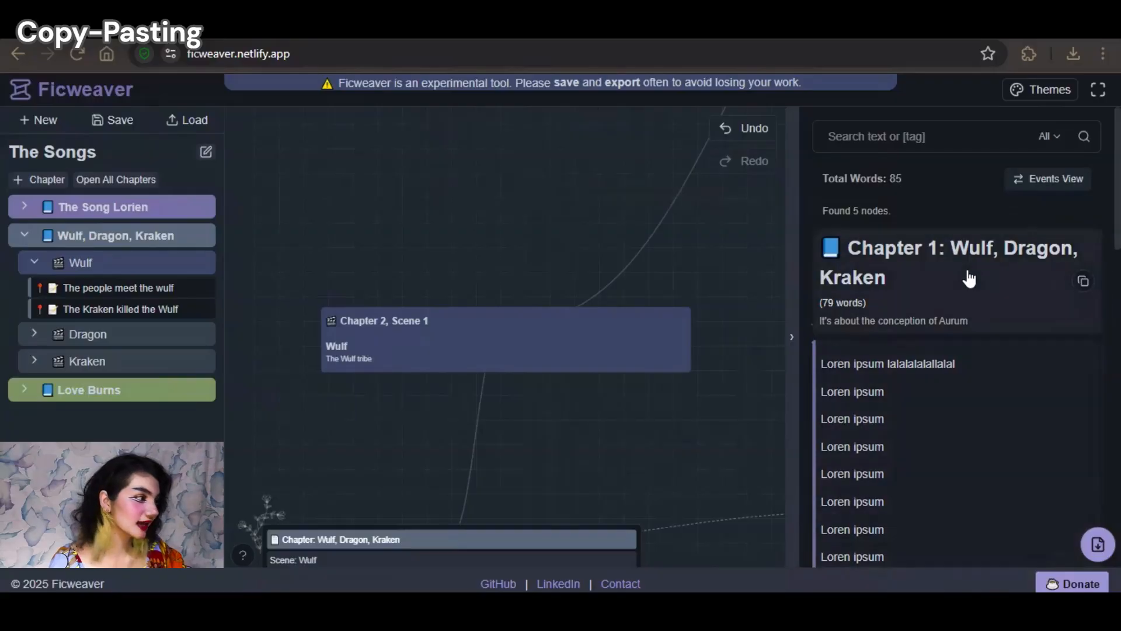
click(1082, 283)
click(712, 153)
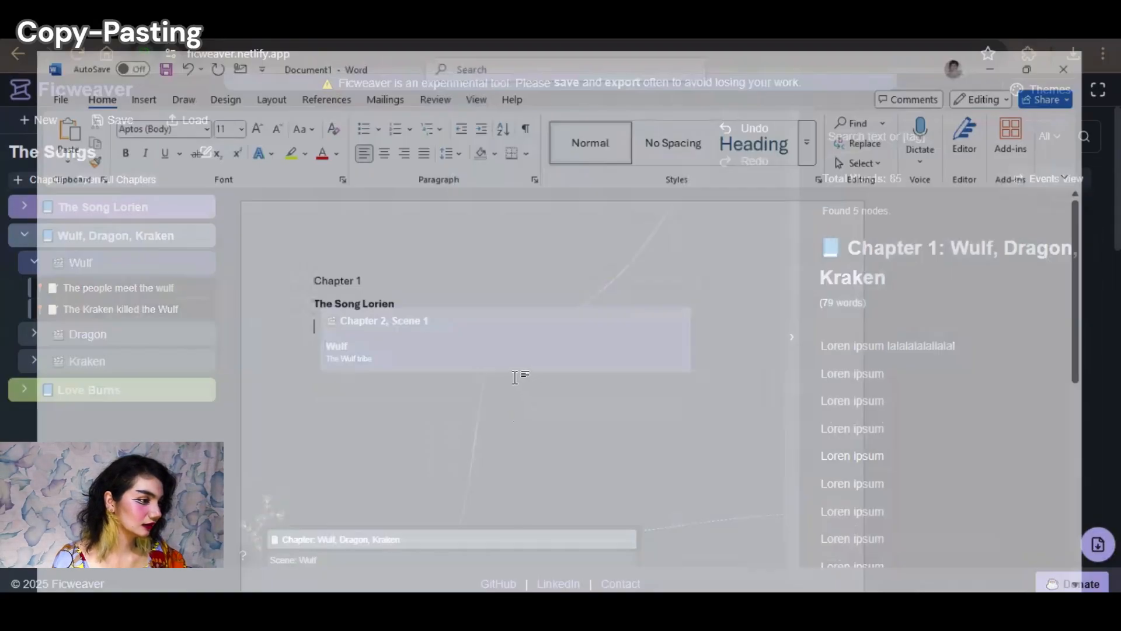
key(ctrl+a)
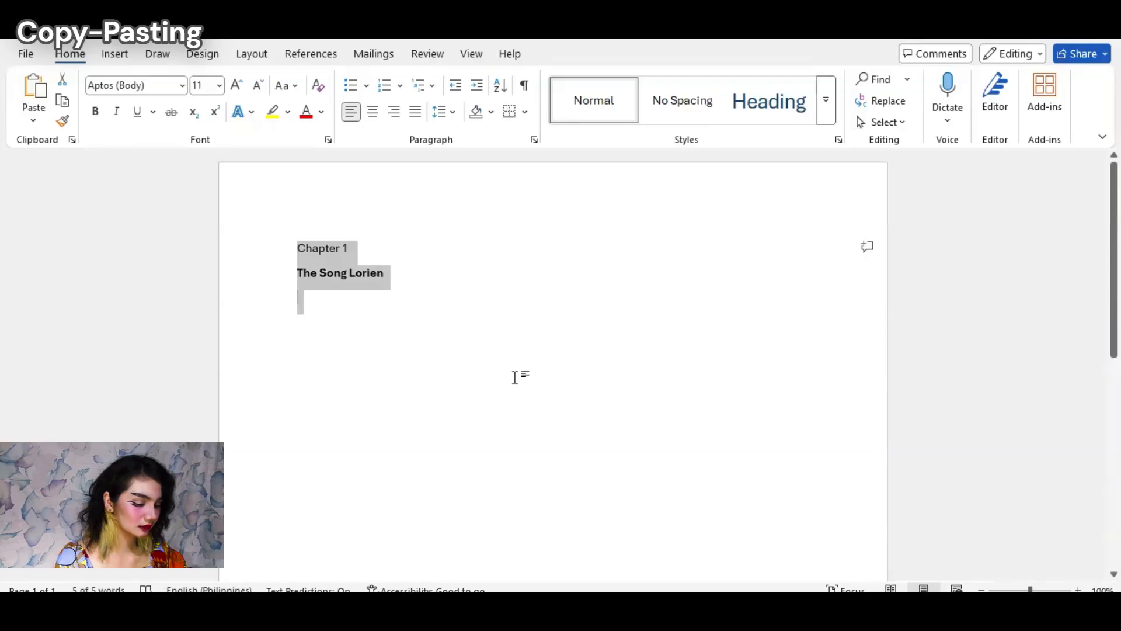
key(ctrl+v)
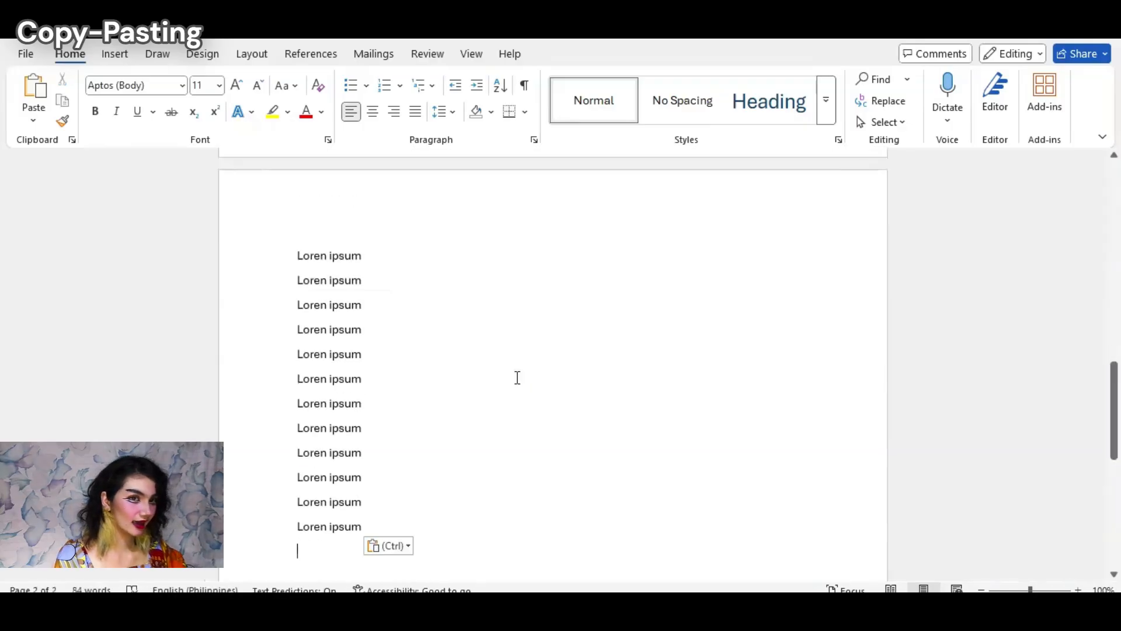
scroll(518, 378, down, 5)
scroll(518, 378, up, 10)
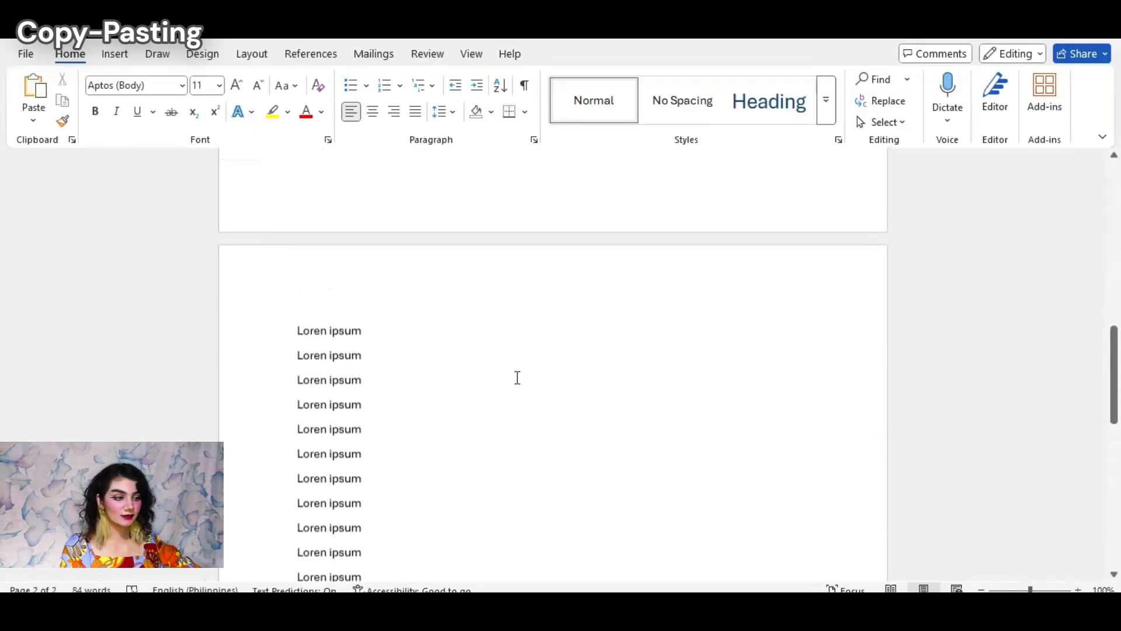
scroll(518, 378, up, 5)
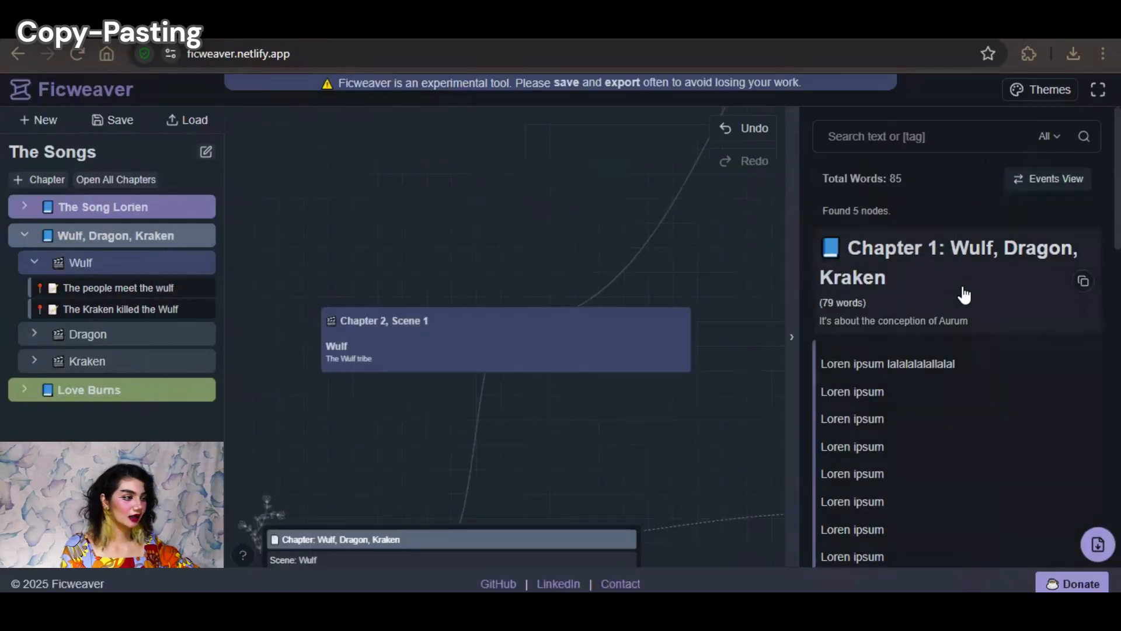
Step: Copy the "Love Burns" chapter from Ficweaver and paste it at the end of the Word document, after "Wulf, Dragon, Kraken"
scroll(961, 304, down, 10)
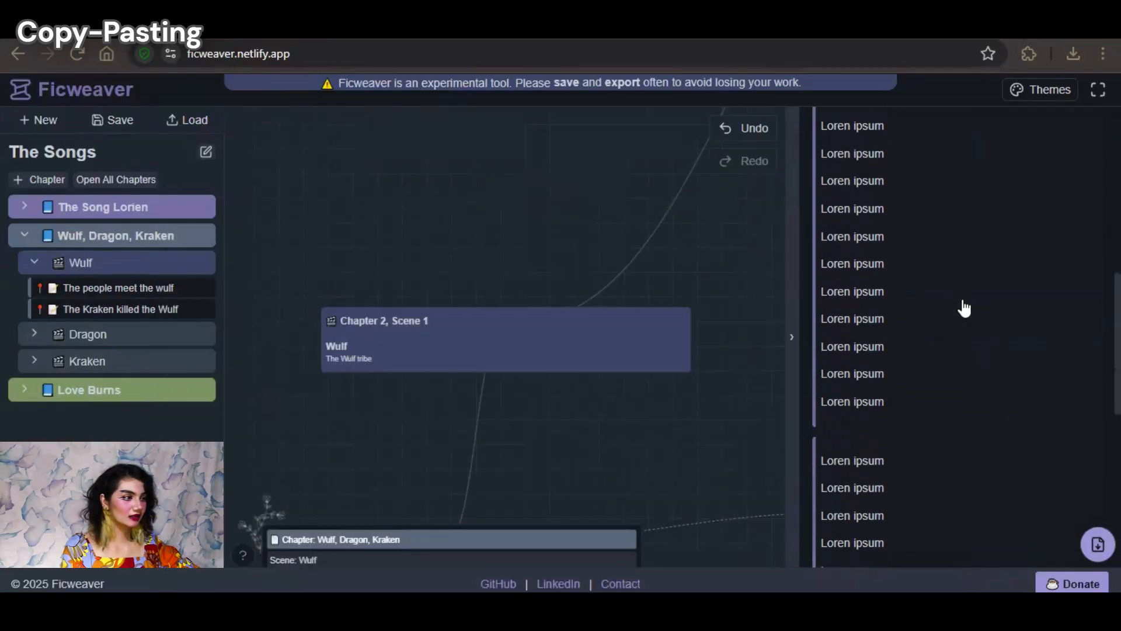
mouse_move(1048, 363)
click(1087, 353)
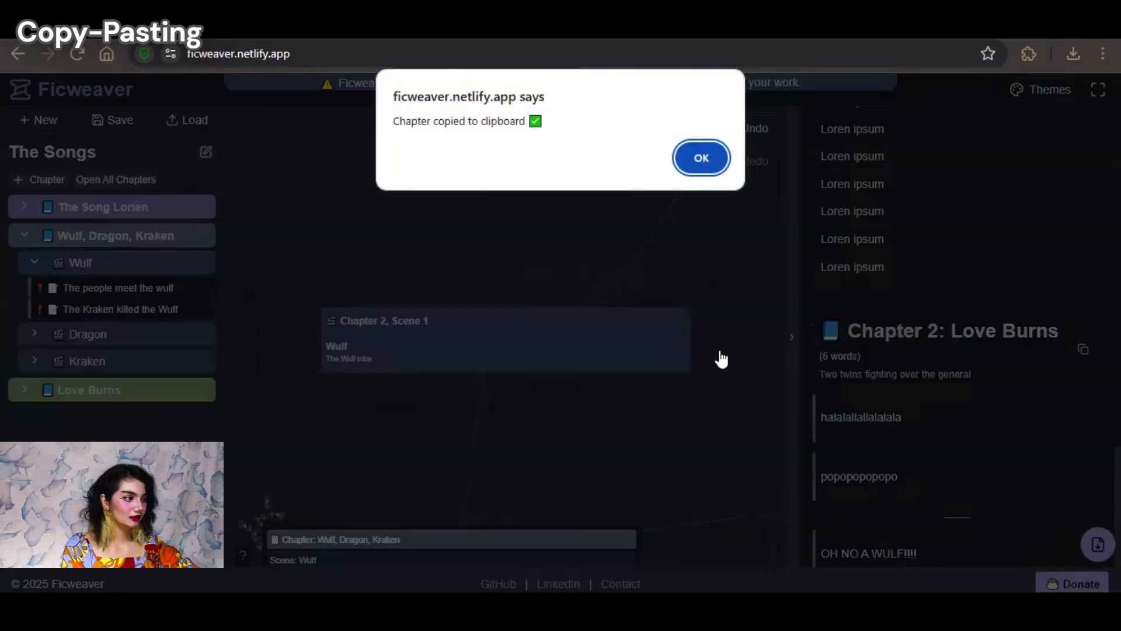
click(702, 156)
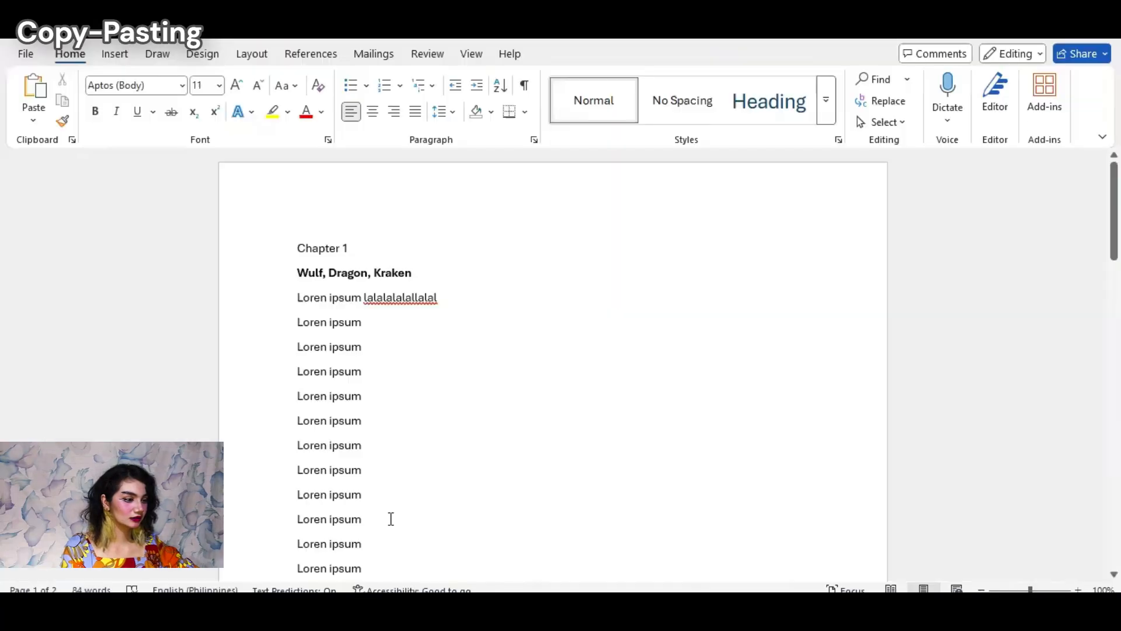
scroll(400, 509, down, 15)
scroll(402, 510, down, 5)
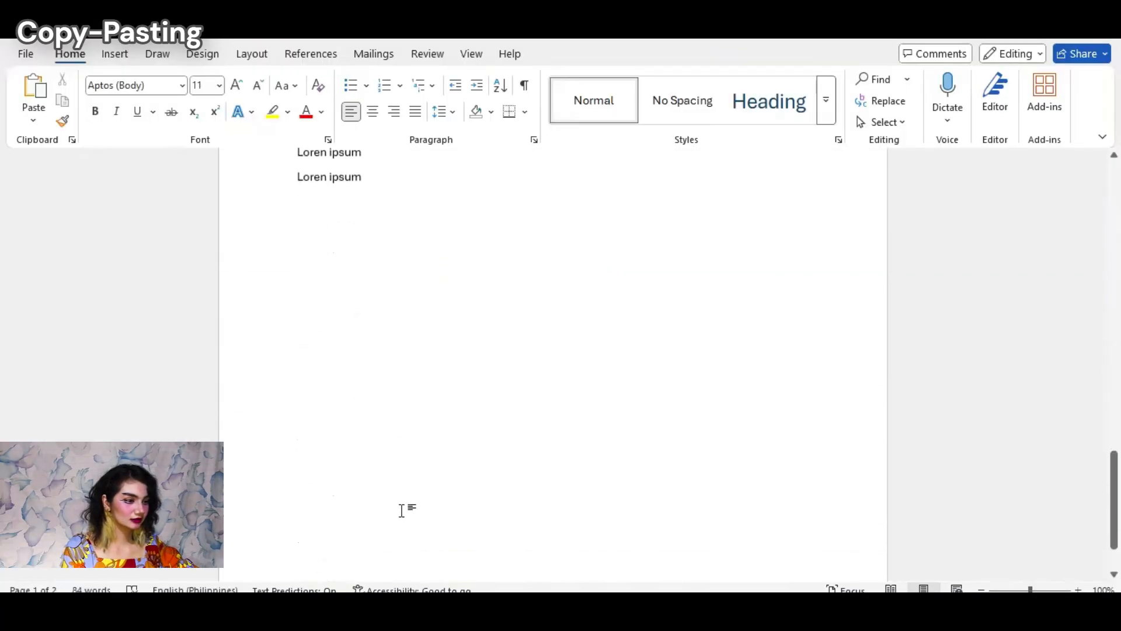
key(ctrl+v)
scroll(576, 500, up, 3)
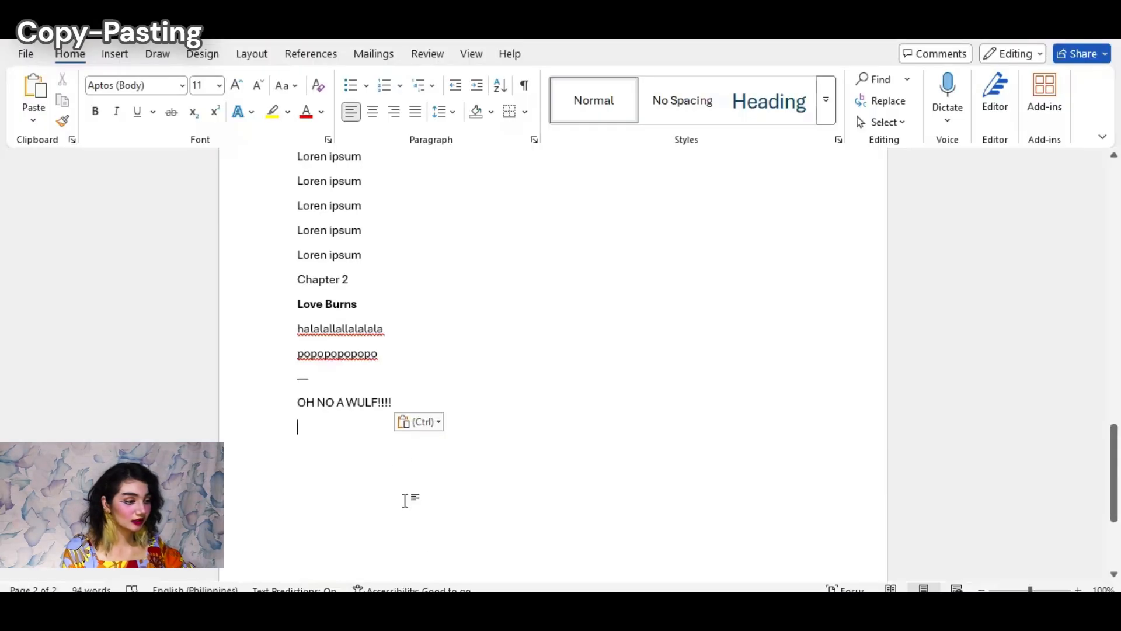
scroll(397, 461, up, 15)
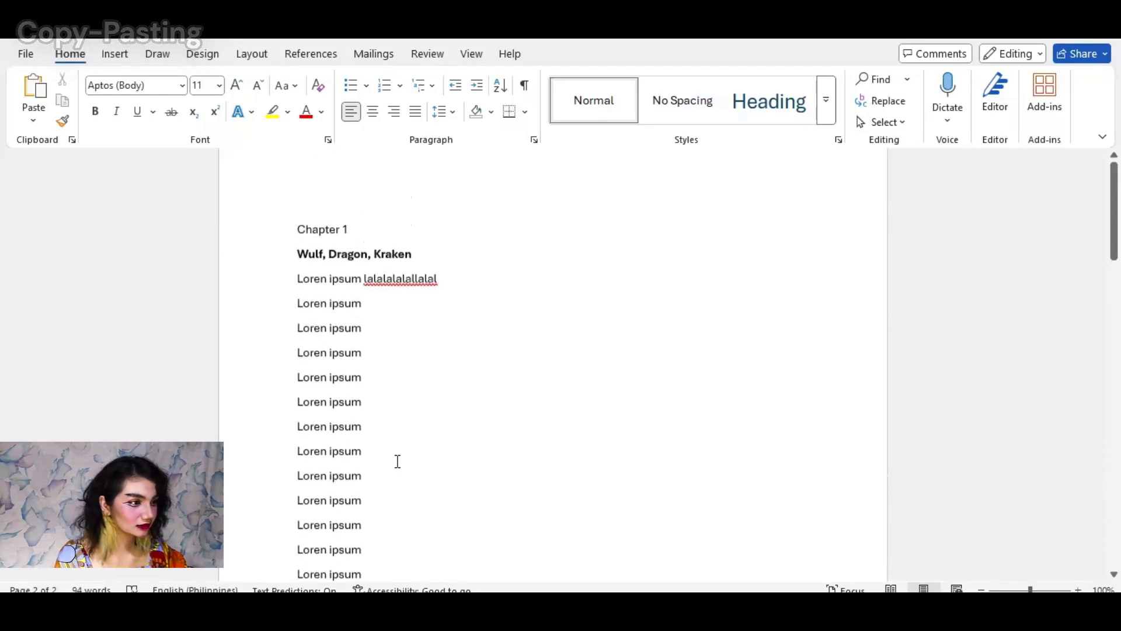